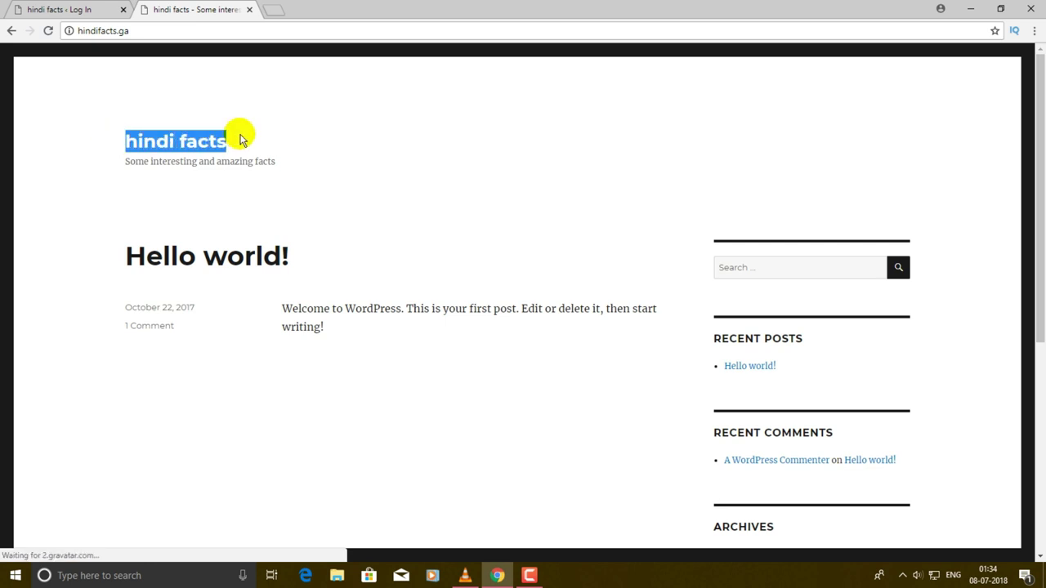
- Log in to the hindi facts admin Dashboard via the site's /wp-admin address
drag(115, 162, 323, 162)
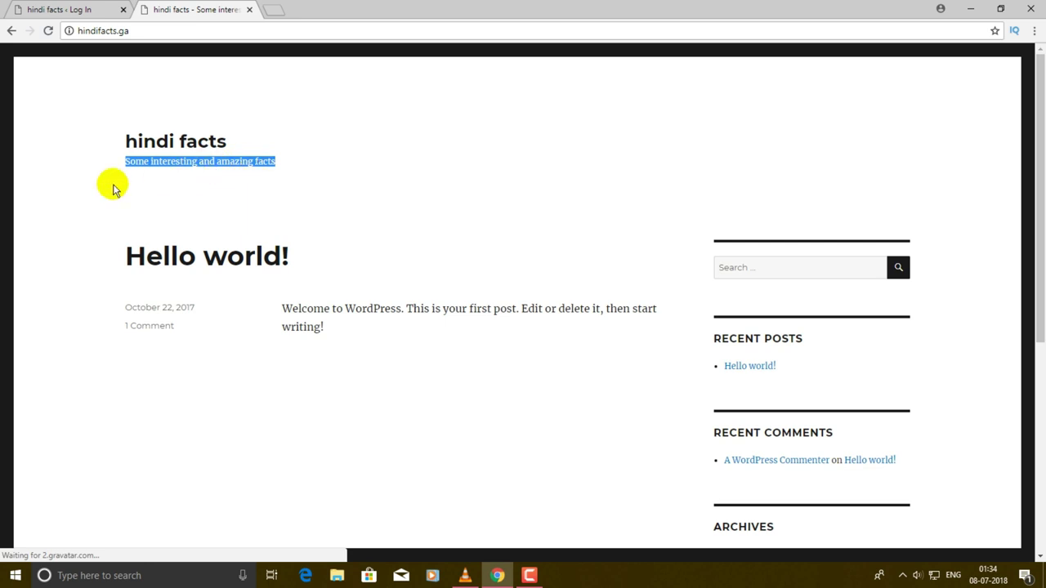
click(444, 142)
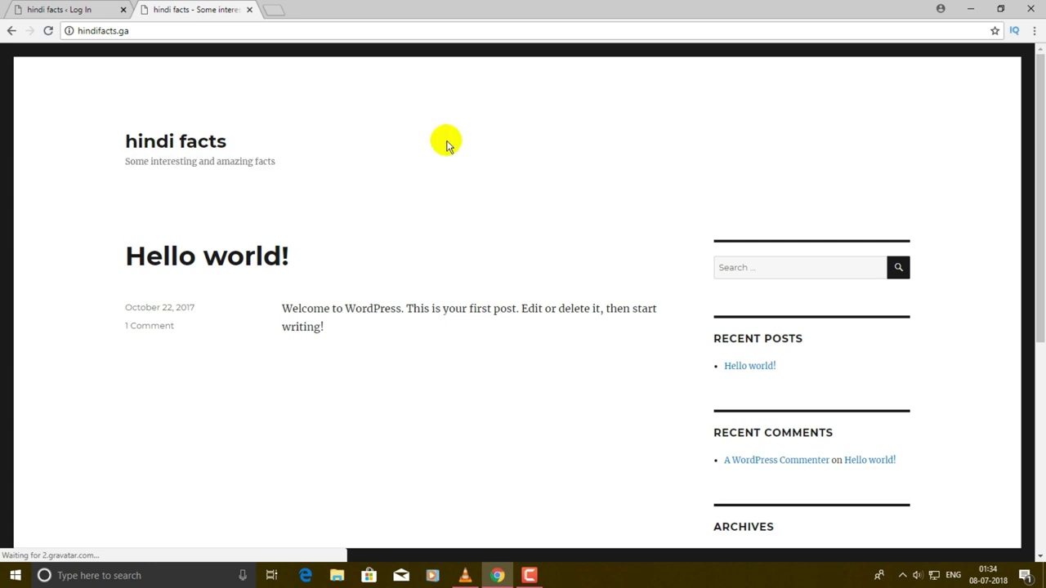
click(203, 32)
click(203, 33)
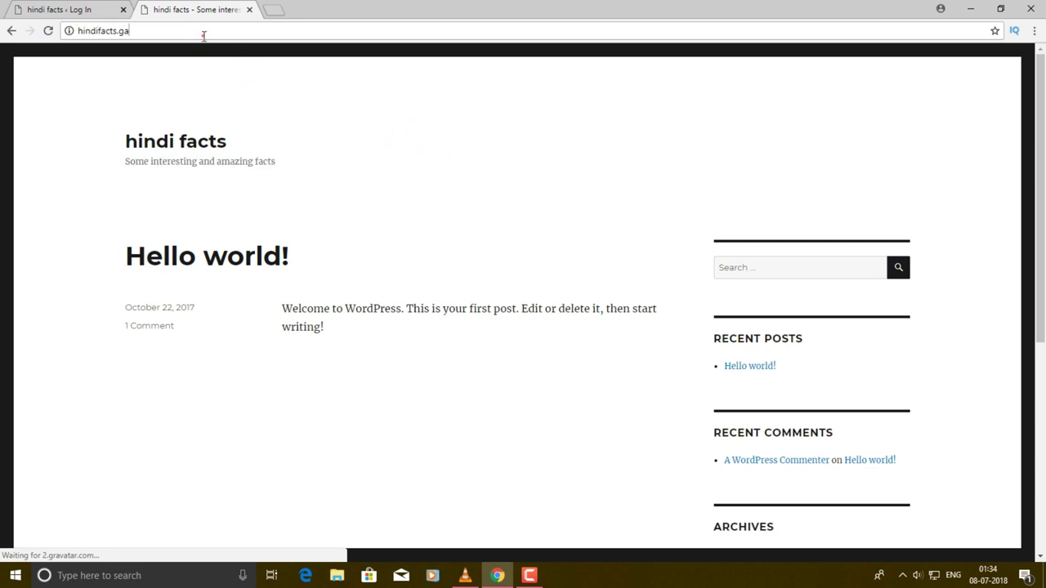
text(/wp-)
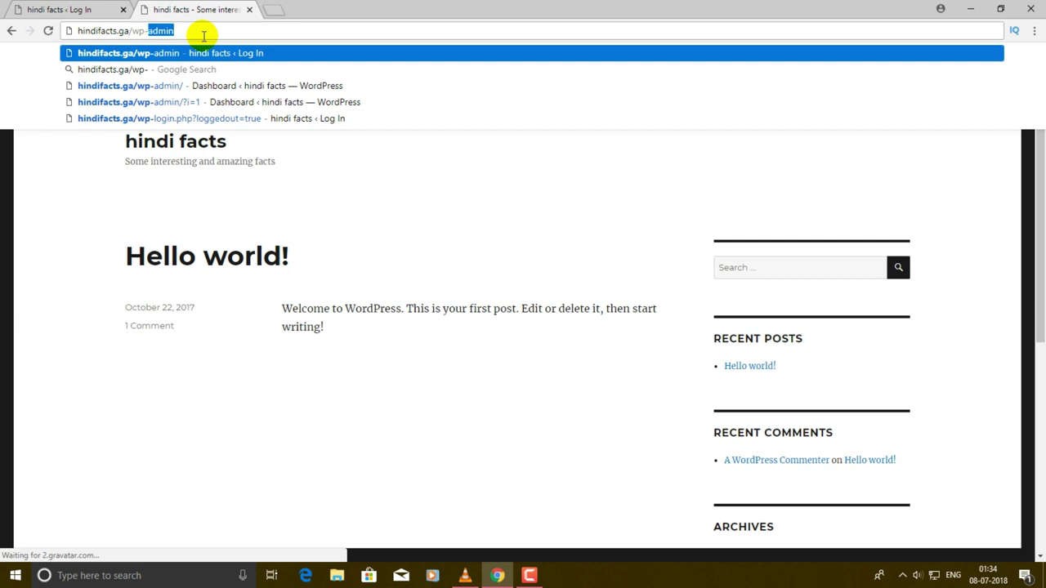
text(admin)
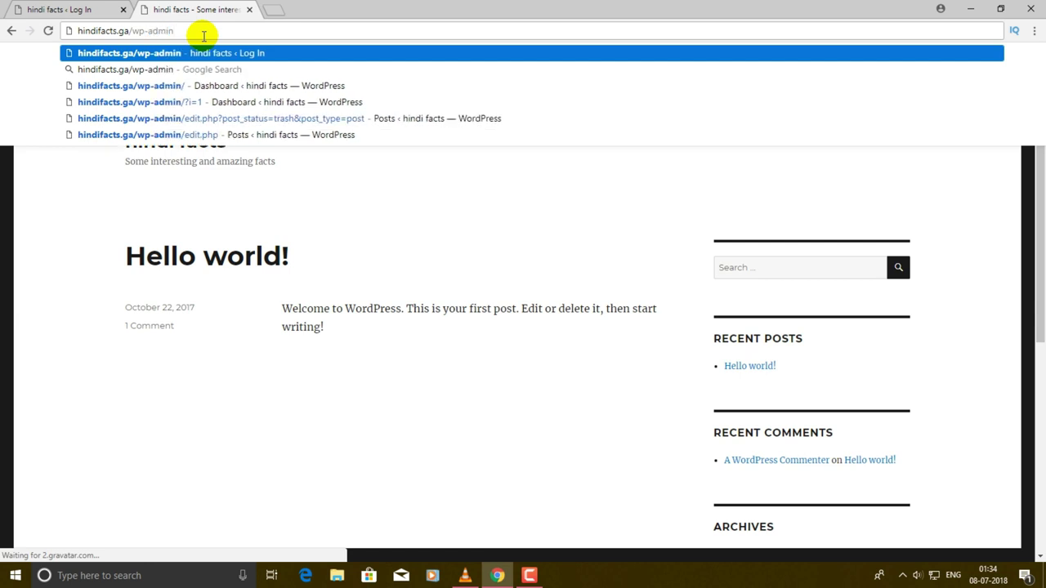
key(Return)
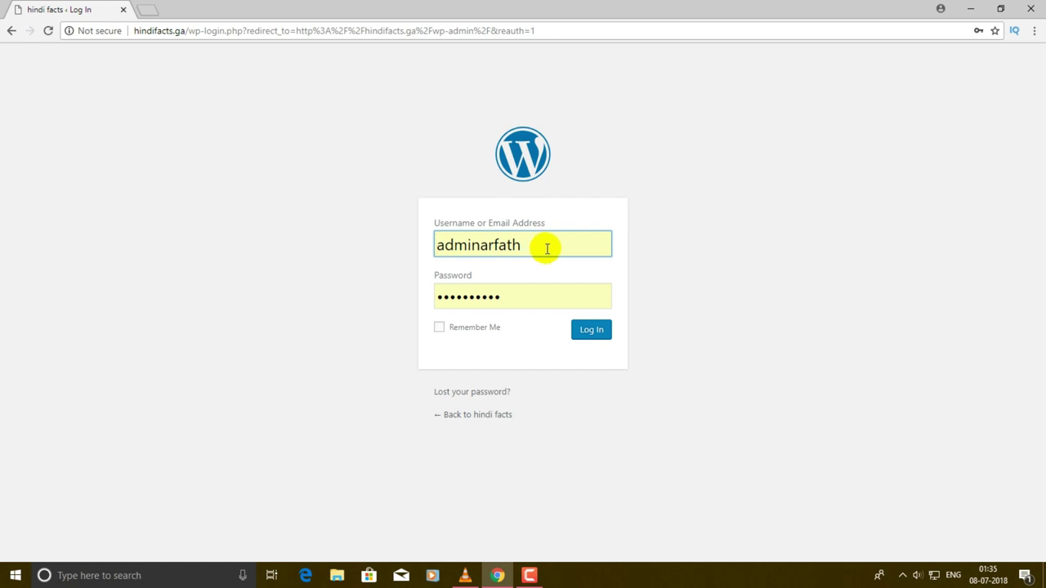
click(596, 335)
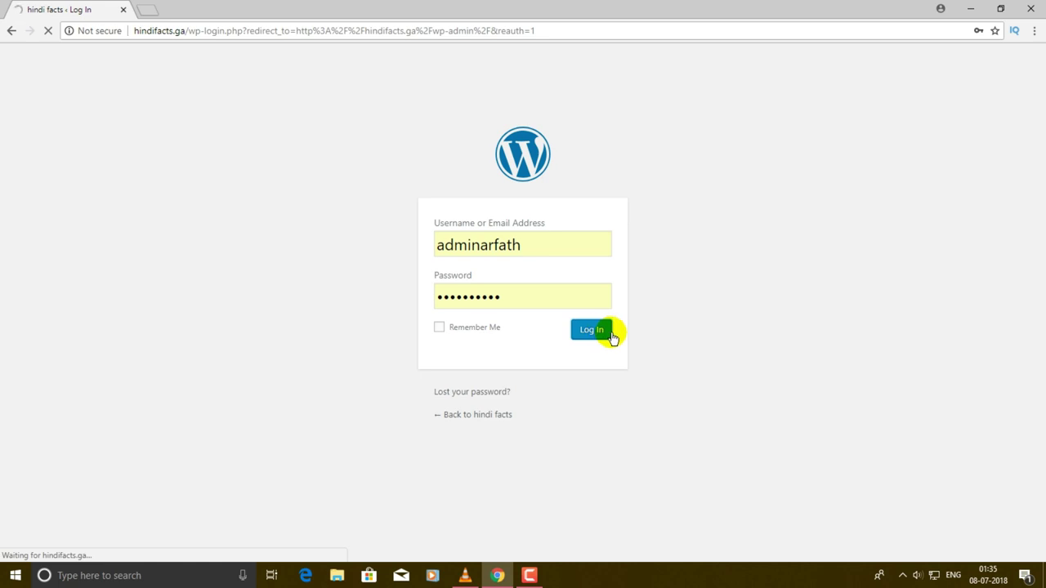
scroll(617, 322, down, 6)
scroll(617, 319, up, 6)
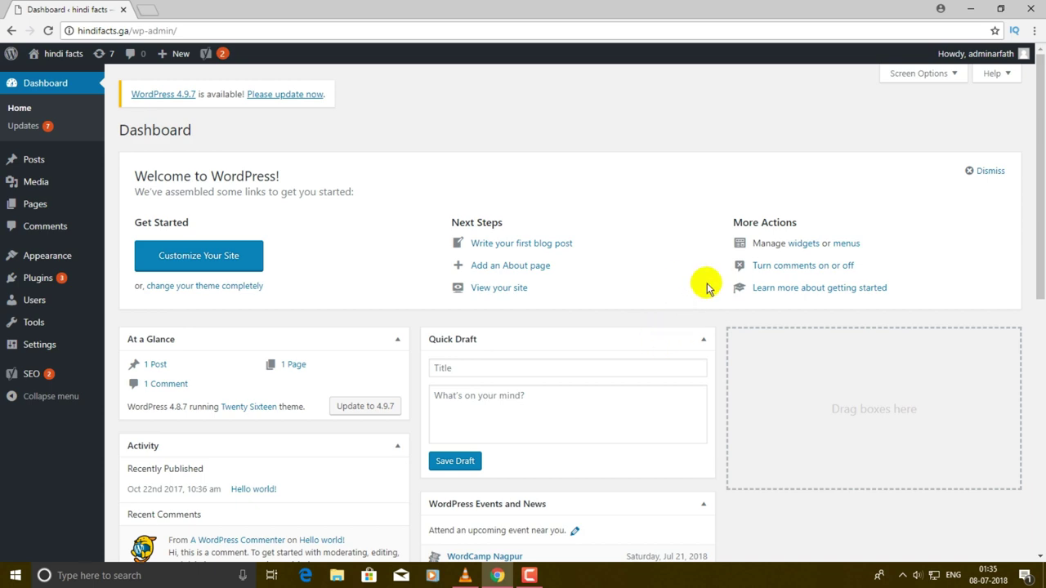
scroll(508, 306, down, 5)
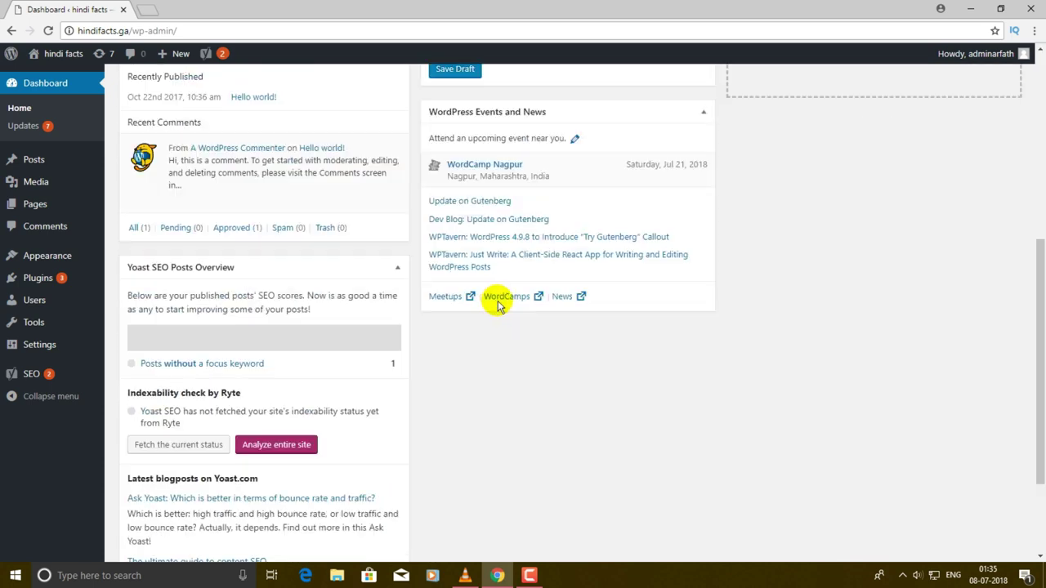
scroll(368, 205, up, 5)
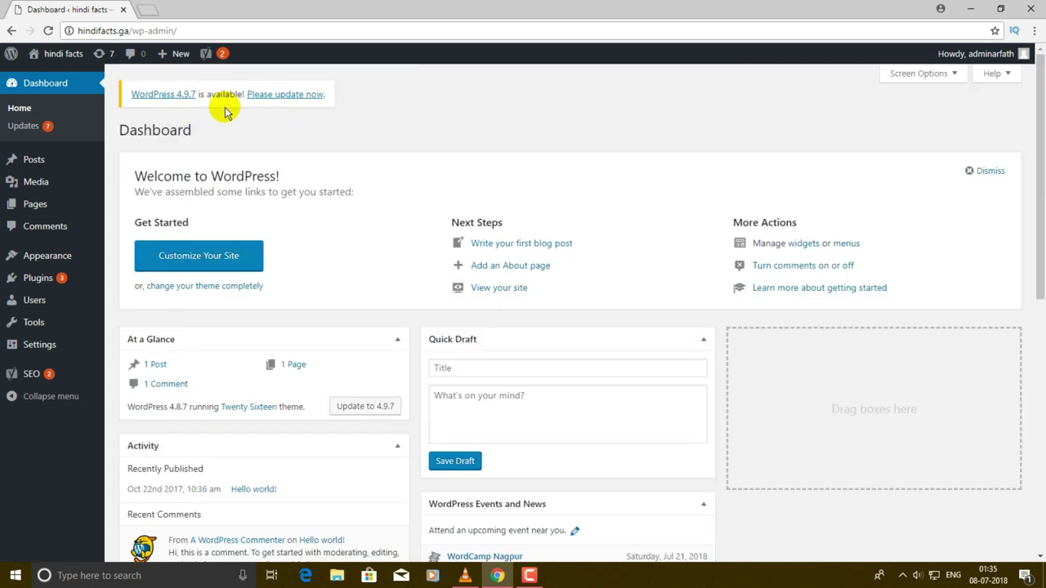
drag(121, 76, 229, 94)
drag(327, 84, 309, 118)
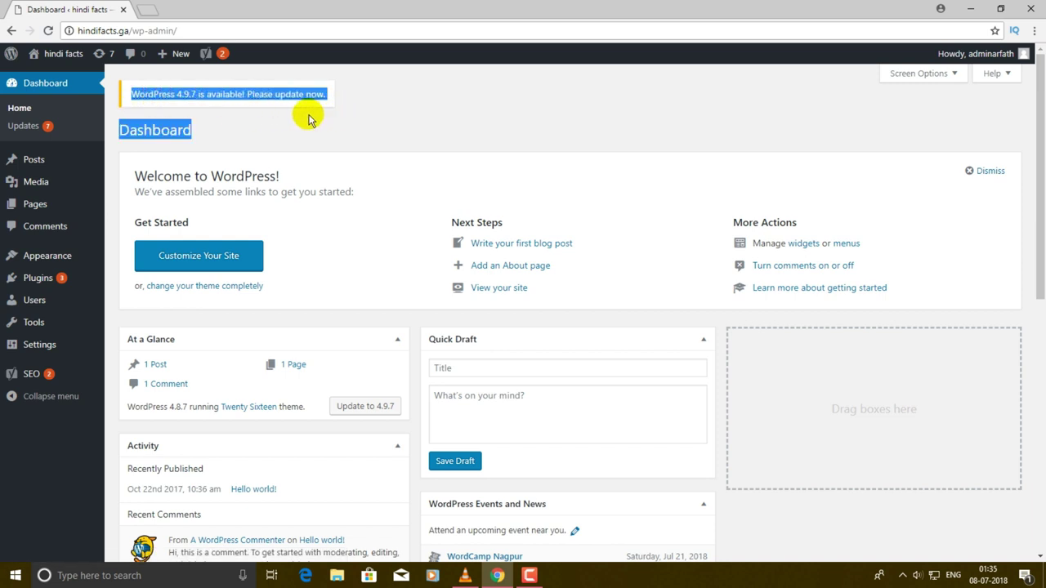
click(309, 118)
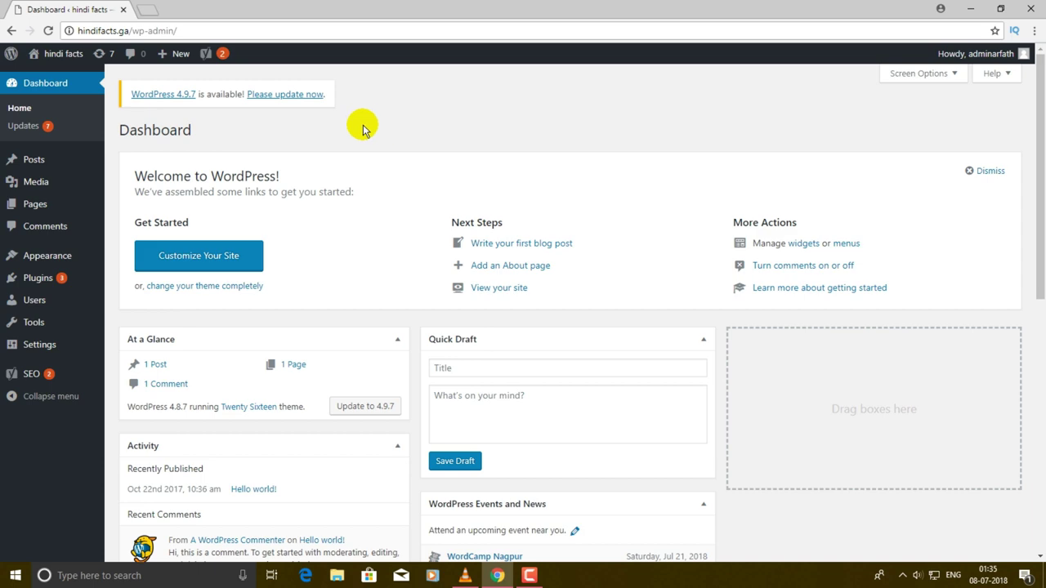
scroll(368, 127, down, 5)
scroll(536, 377, up, 5)
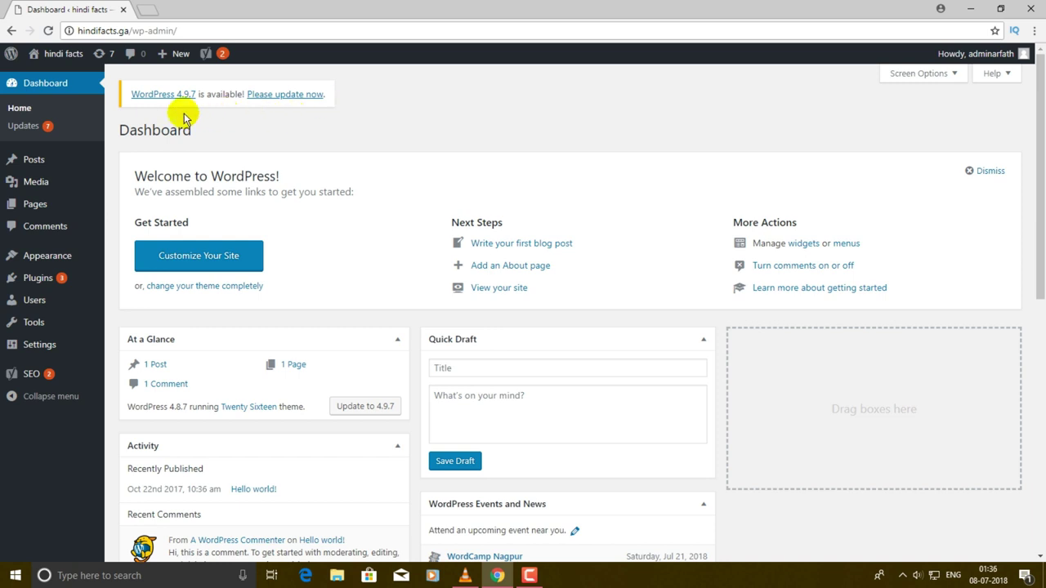
mouse_move(119, 94)
mouse_down()
mouse_move(343, 95)
mouse_move(121, 106)
mouse_up()
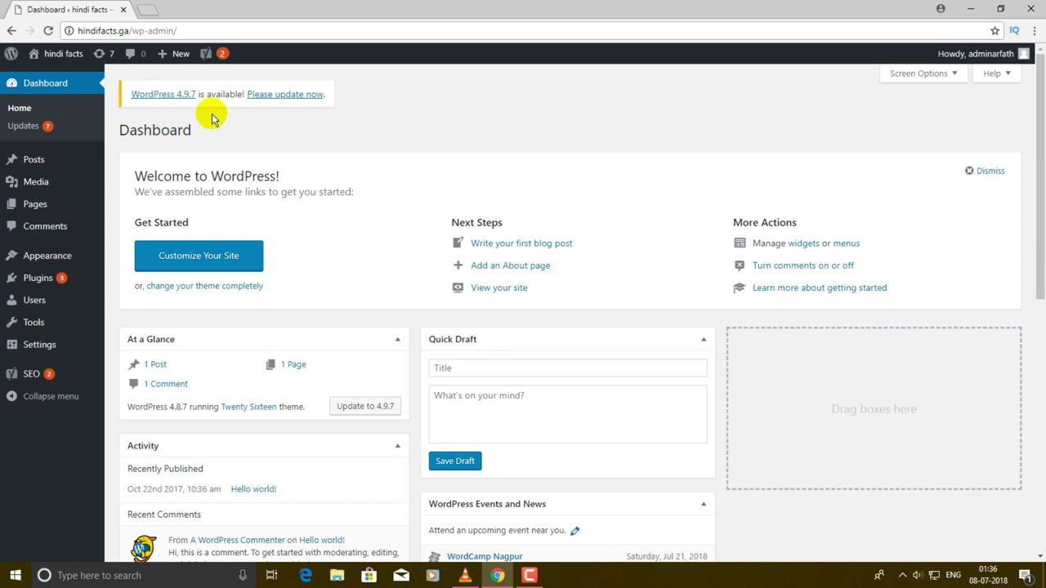
click(294, 94)
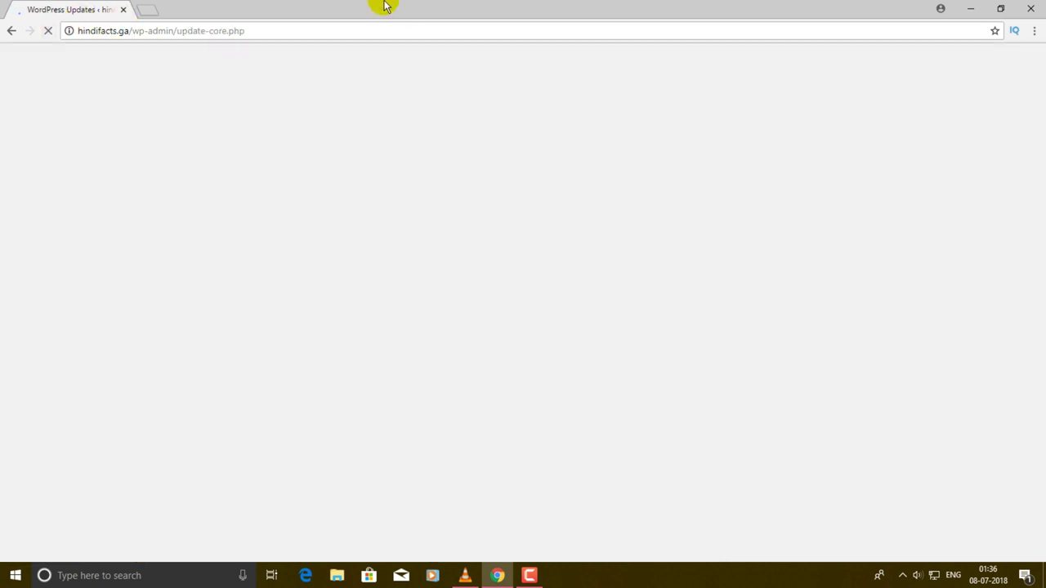
mouse_move(384, 5)
mouse_down()
mouse_move(408, 136)
mouse_move(383, 7)
mouse_up()
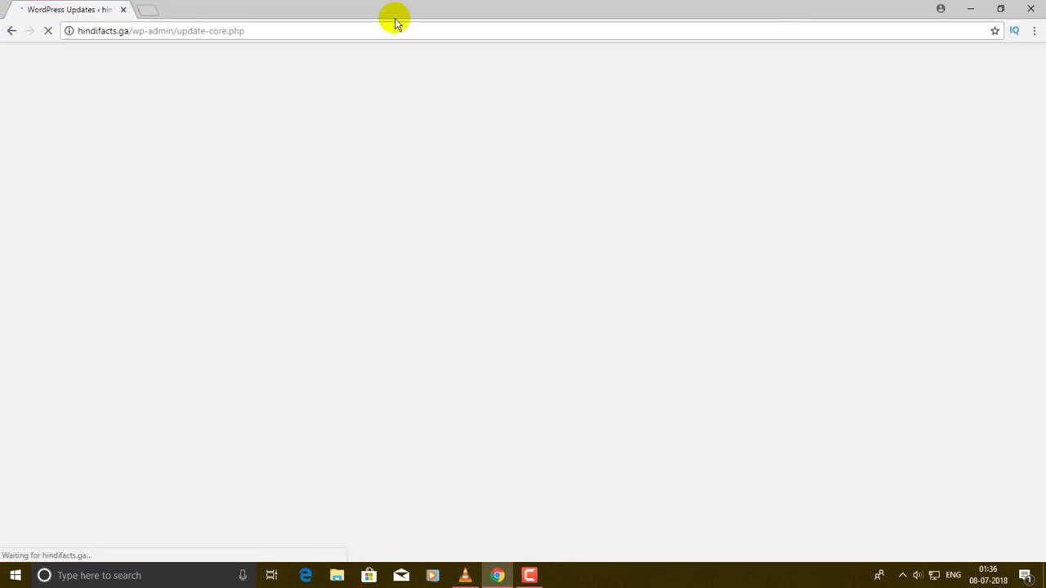
click(10, 30)
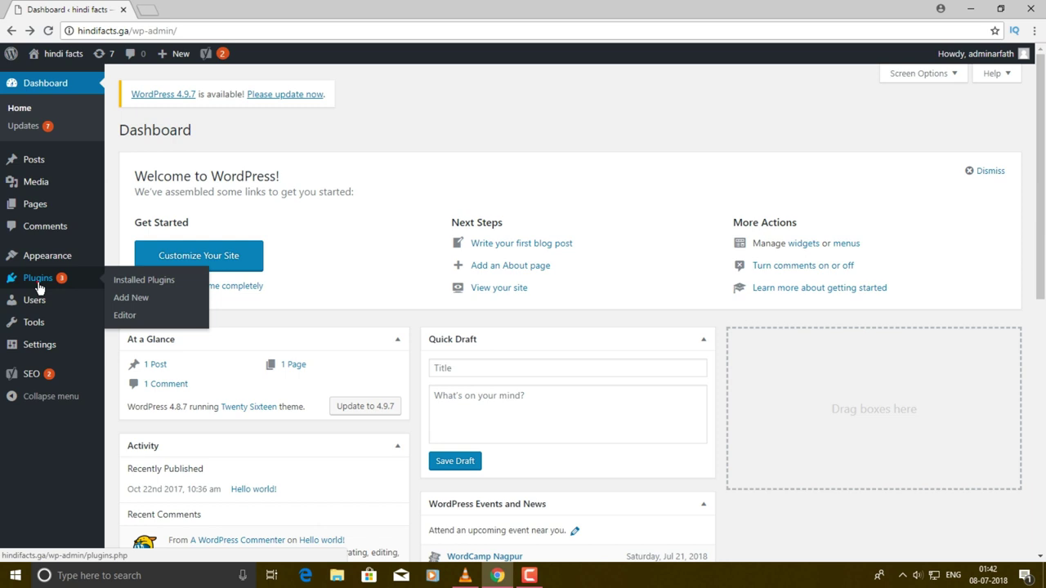
- Bulk-delete all installed plugins, Ad Inserter and Yoast SEO, and confirm
click(42, 279)
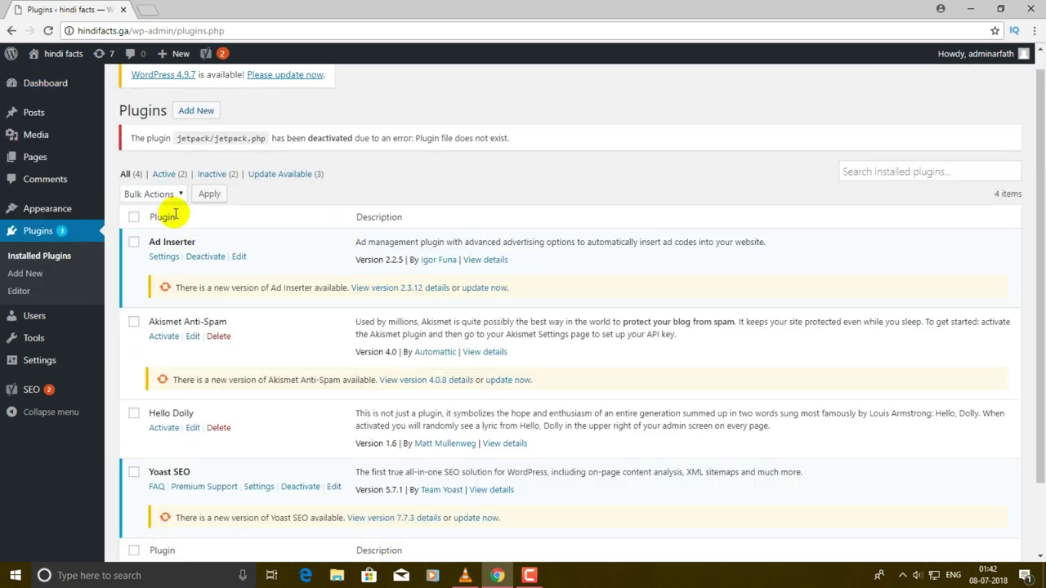
click(133, 219)
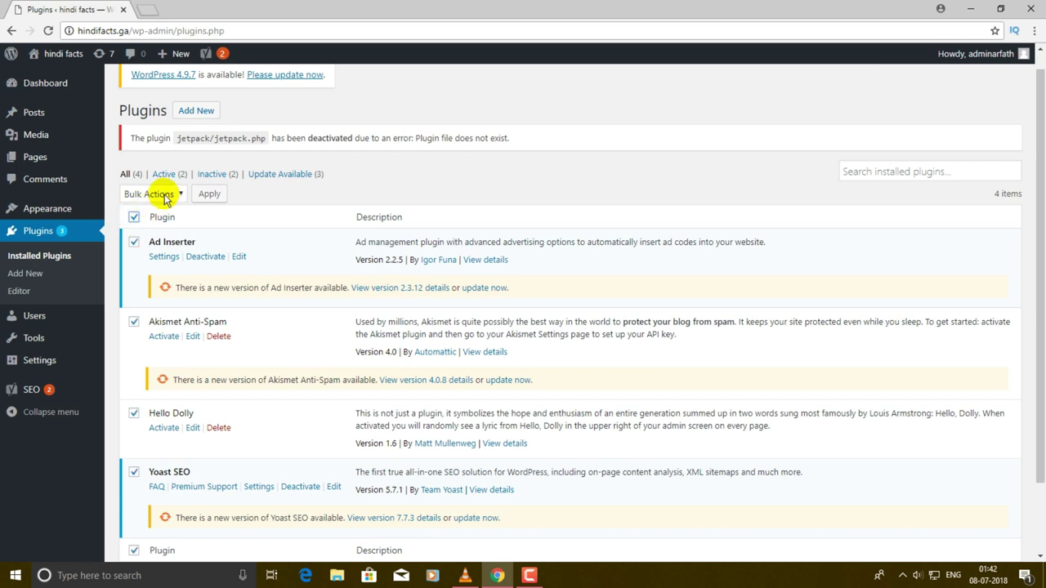
click(163, 196)
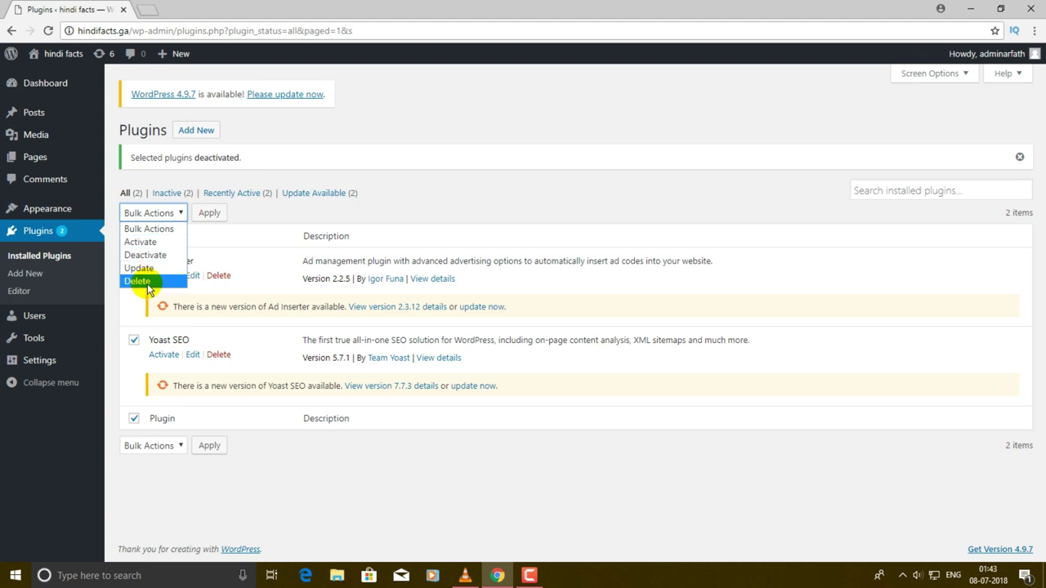
click(139, 281)
click(206, 214)
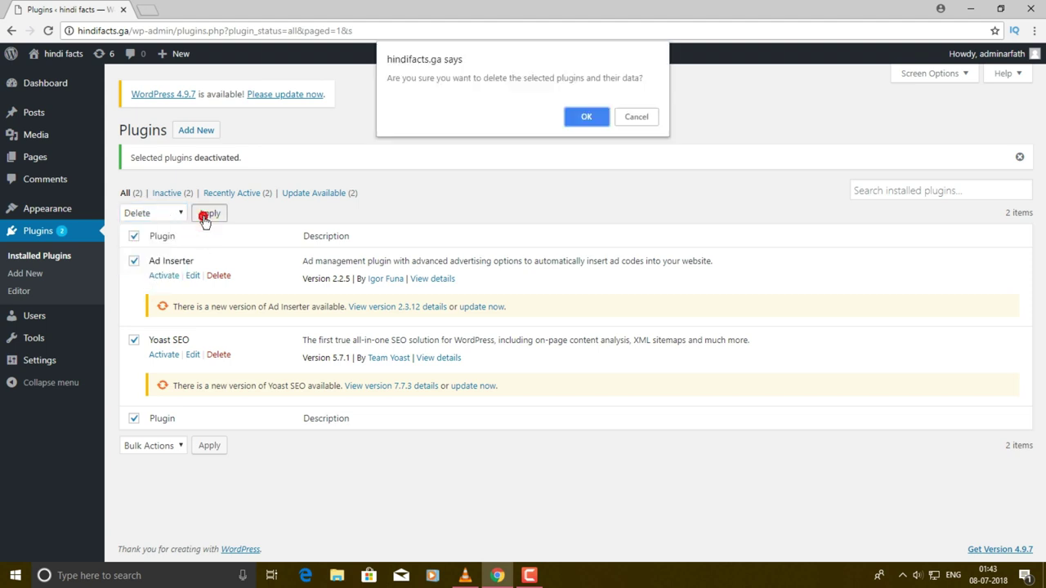
click(596, 117)
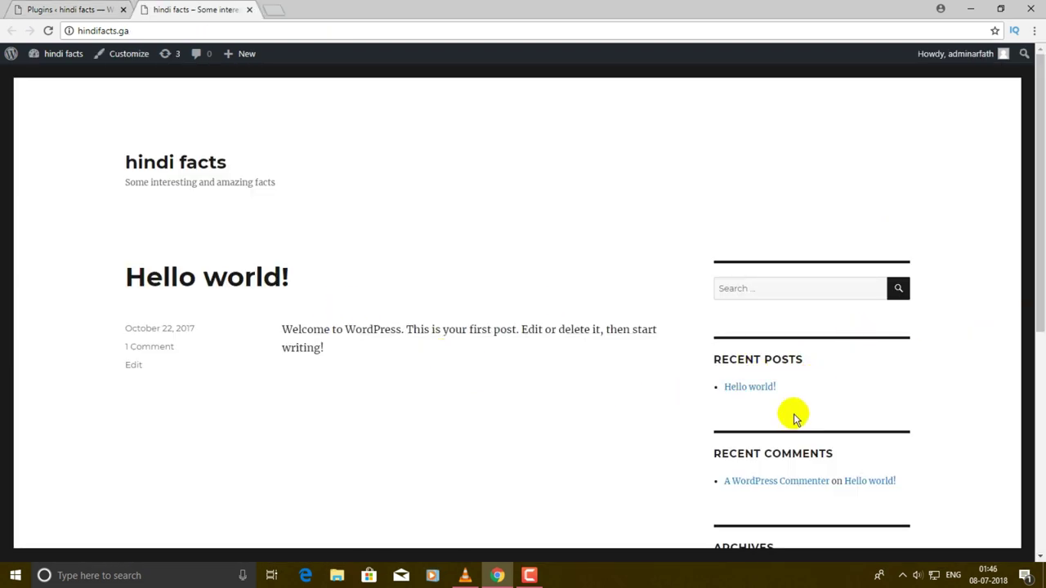
- Open the Hello world! post and inspect its hindifacts.ga/2017/10/22/hello-world/ address
click(753, 390)
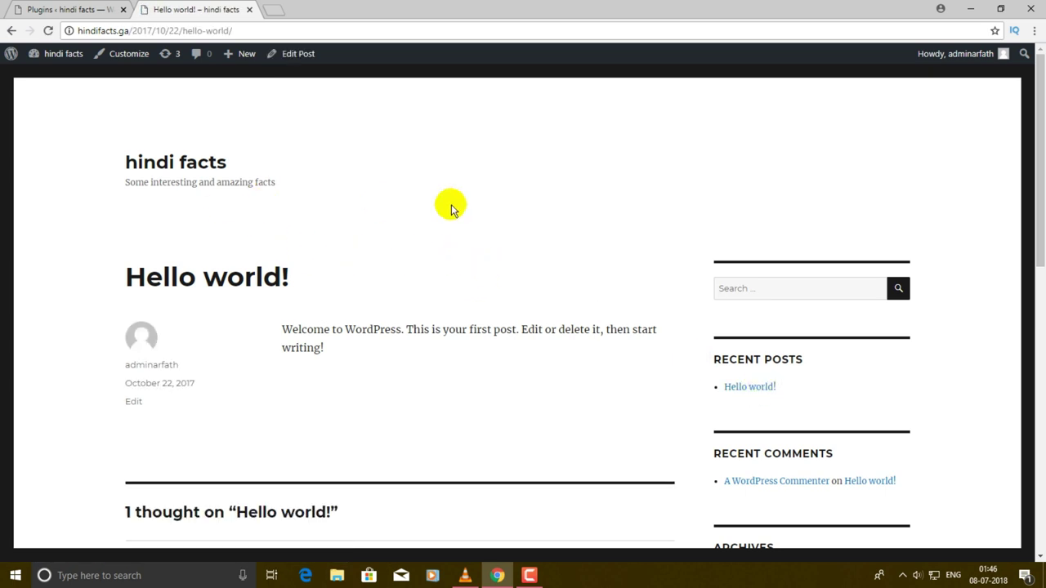
scroll(461, 216, down, 3)
scroll(474, 227, up, 3)
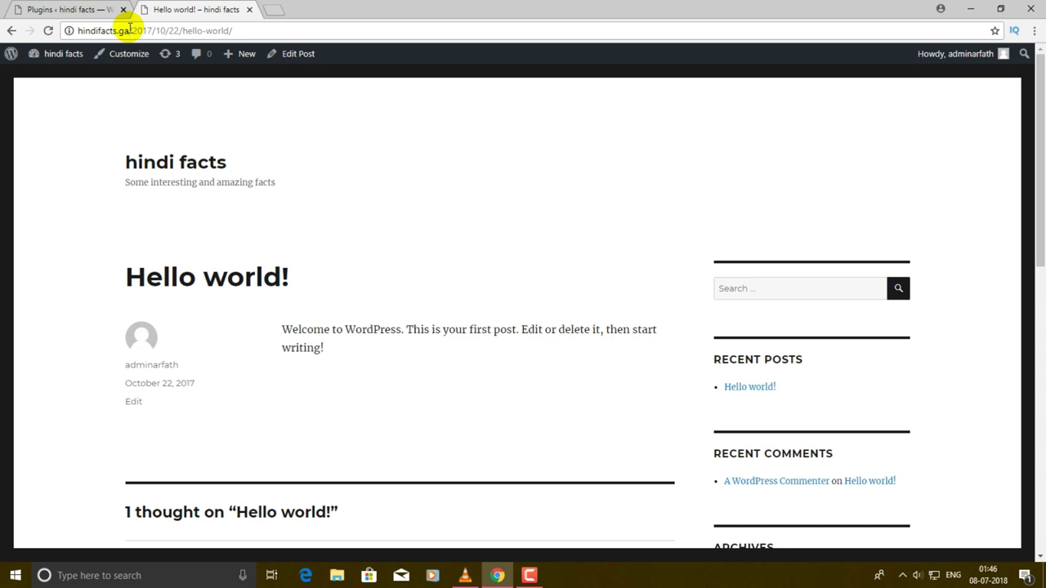
drag(183, 30, 133, 31)
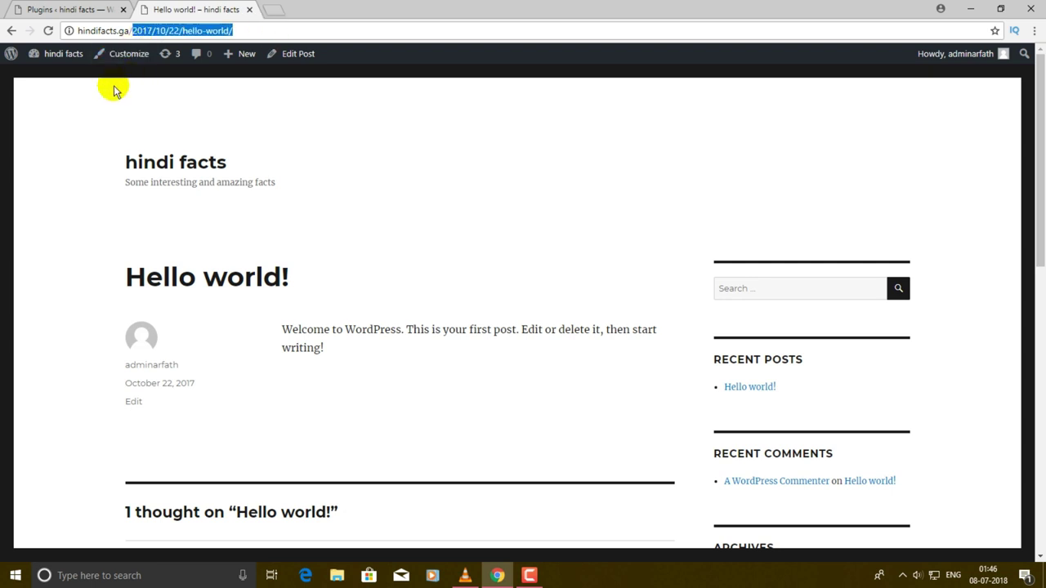
click(58, 134)
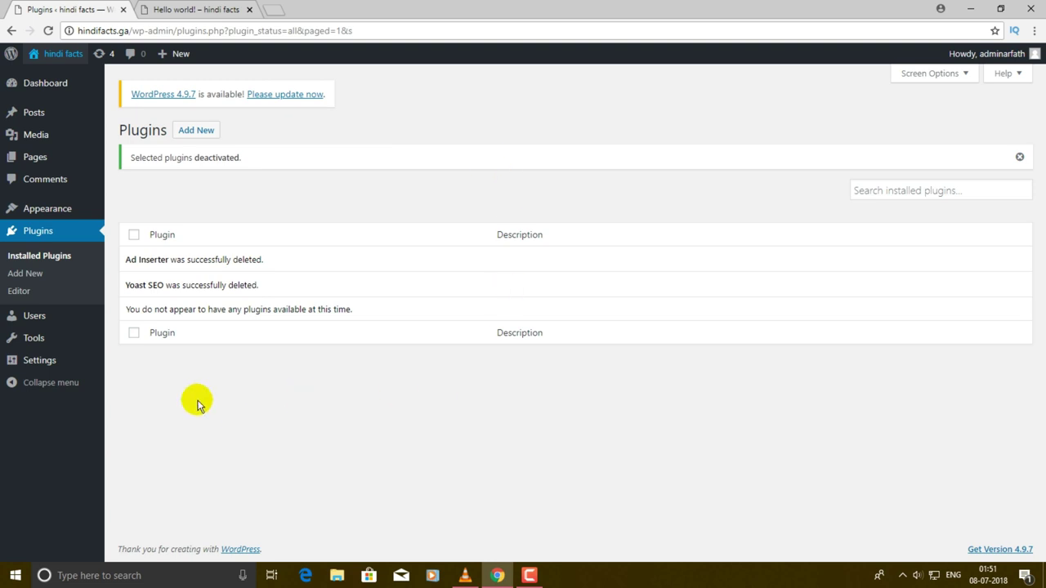
- Set the permalink structure to Post name and save the change
click(51, 365)
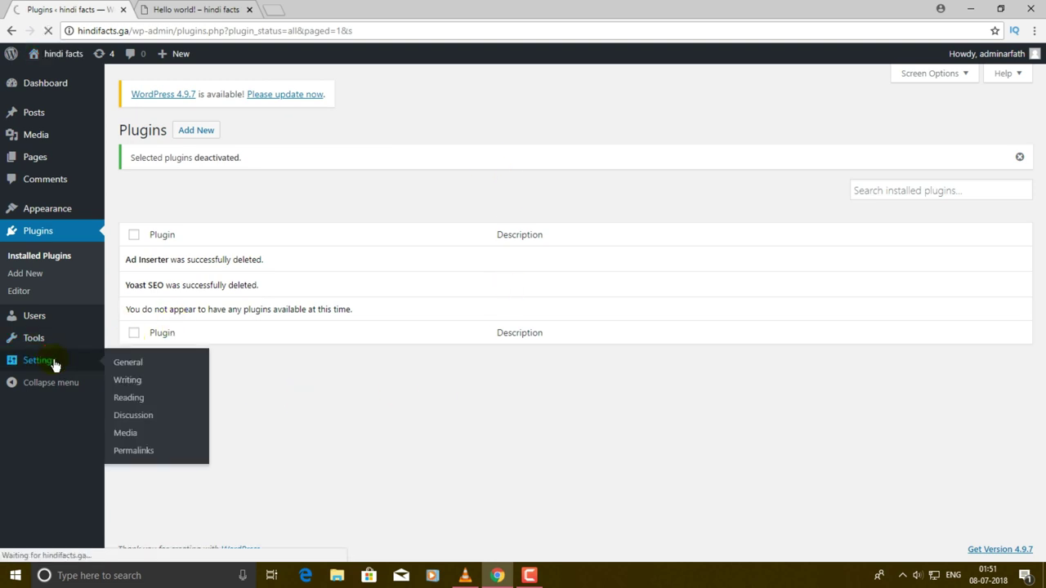
click(138, 454)
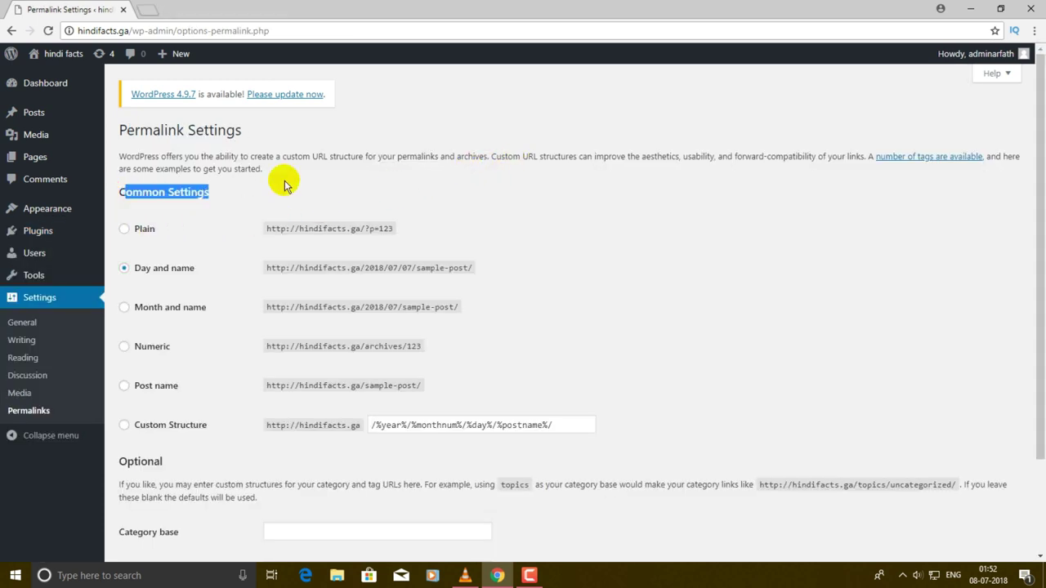
click(127, 205)
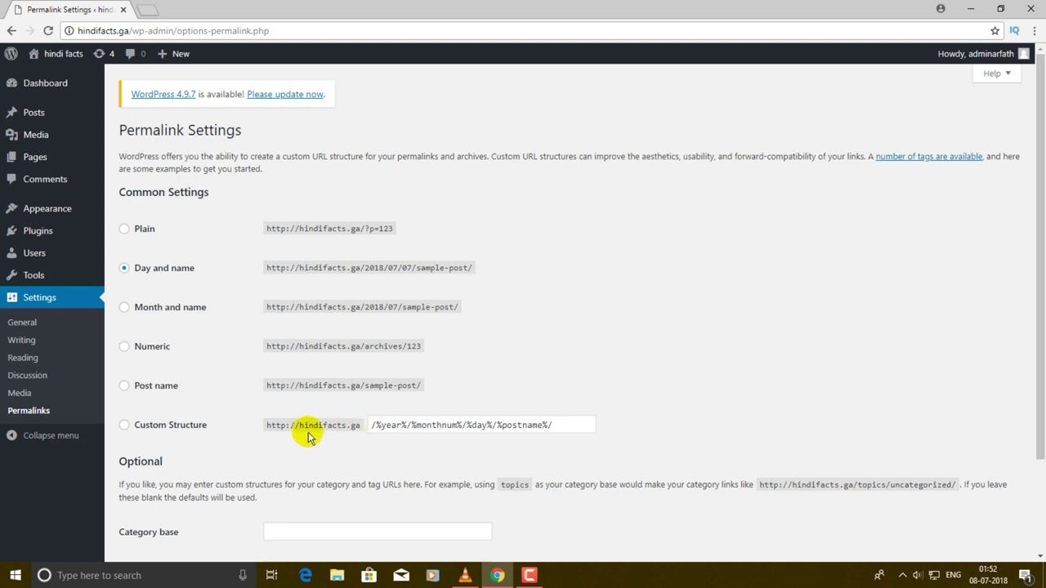
click(125, 387)
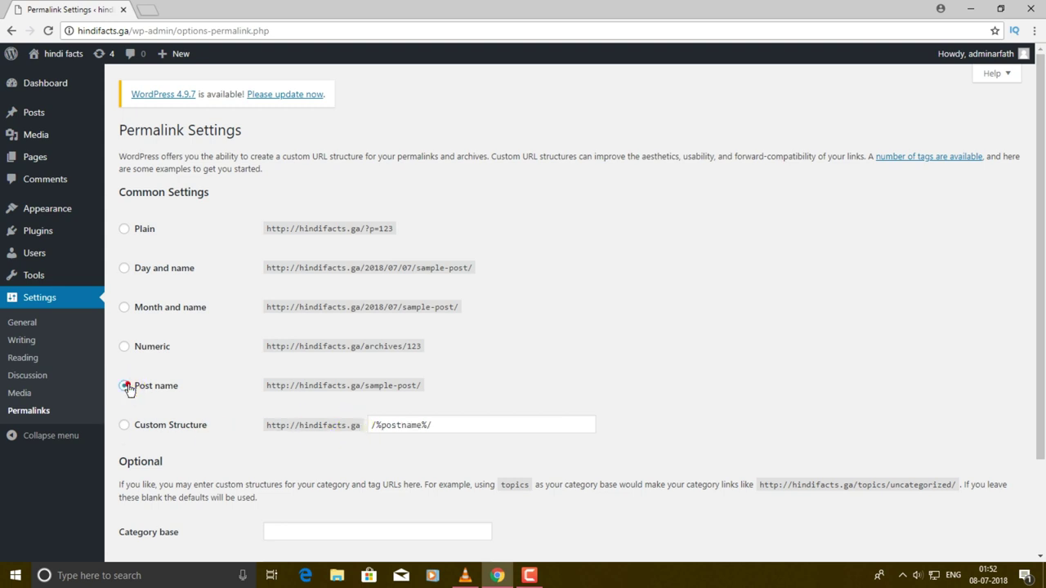
scroll(456, 319, down, 3)
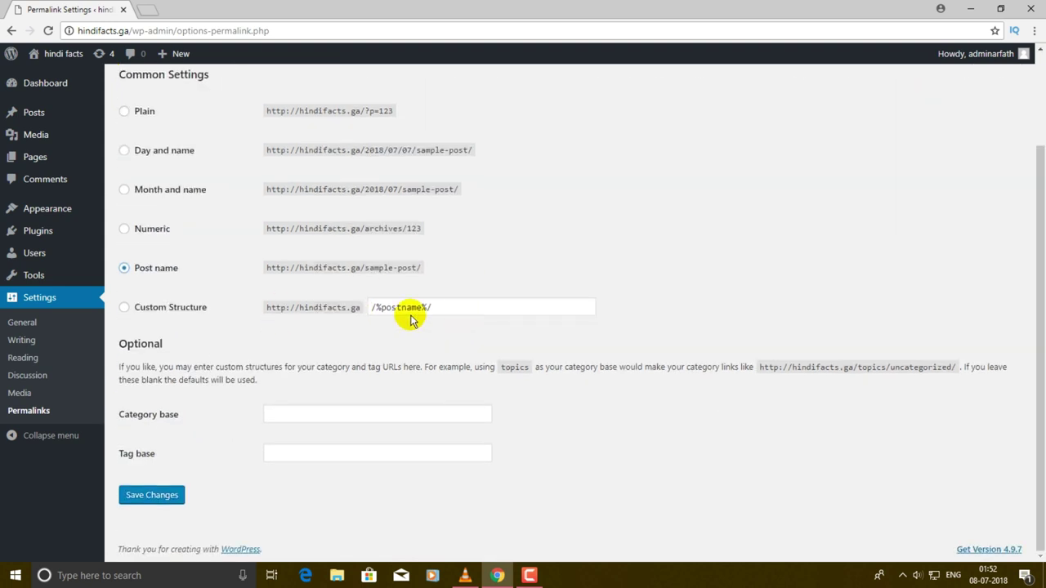
click(157, 499)
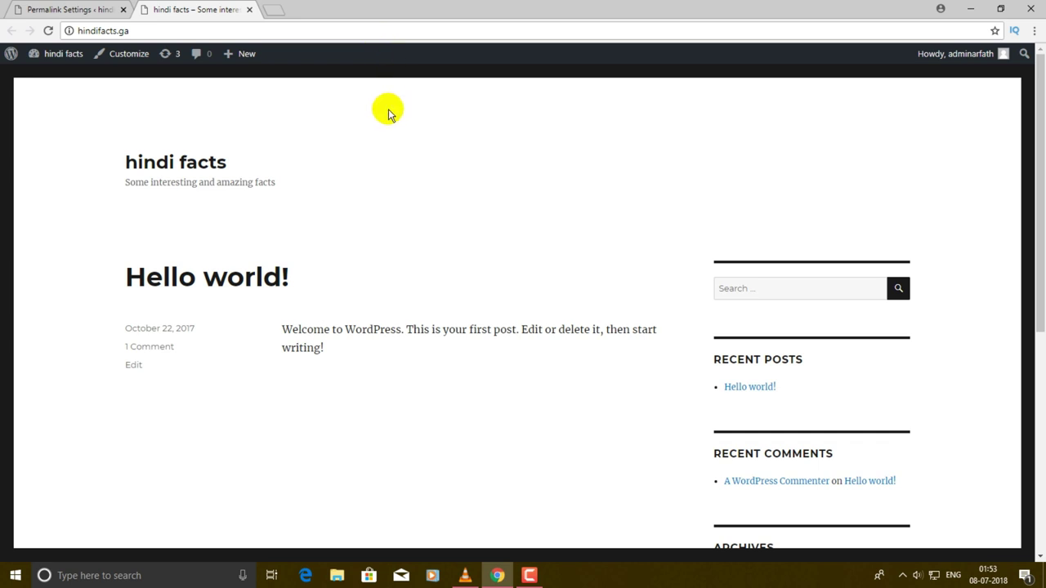
- Open Hello world! at its new /hello-world/ address, then remove the path to reload home
click(747, 390)
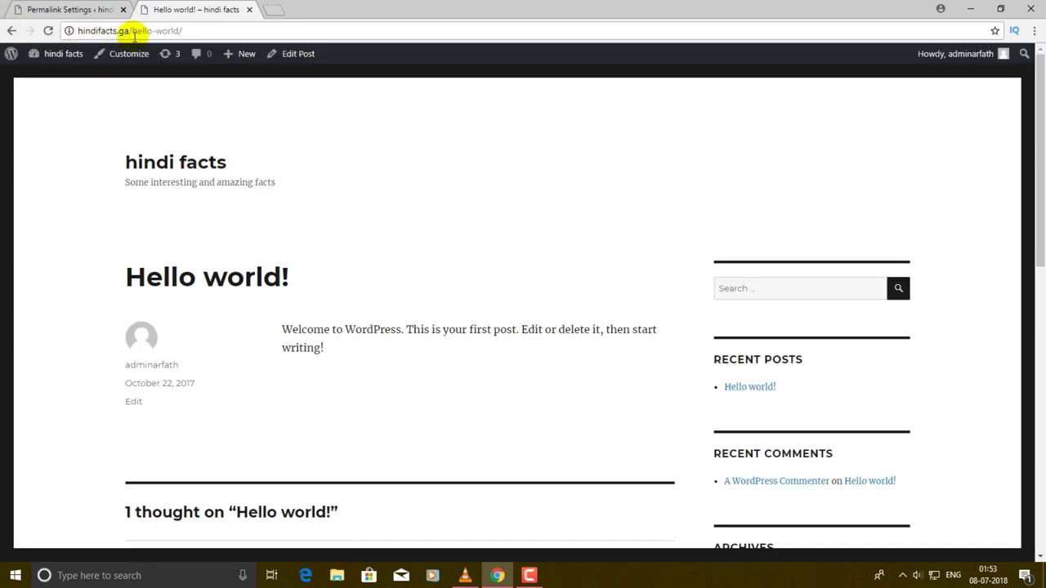
drag(129, 30, 183, 30)
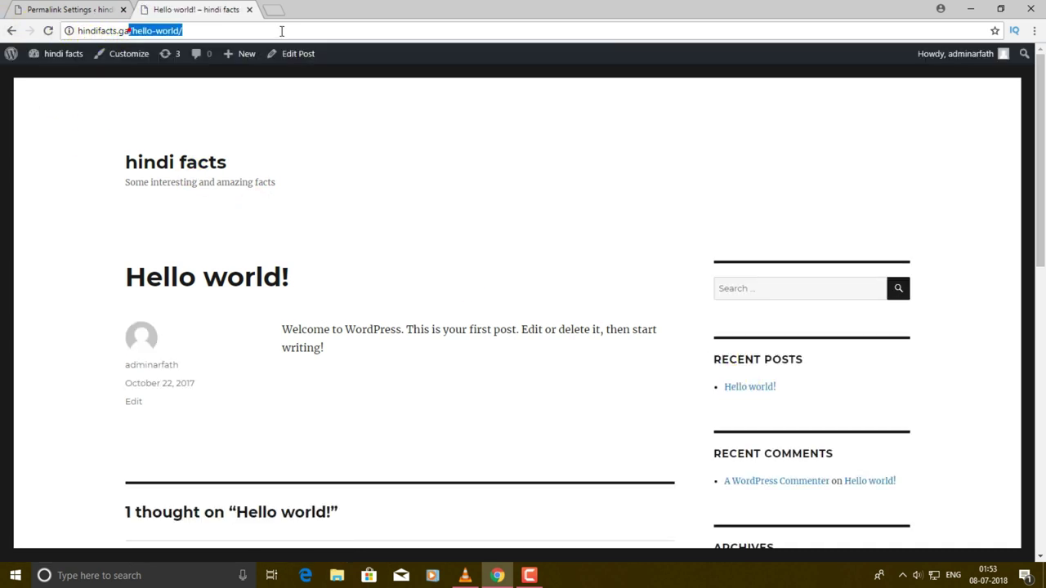
click(79, 120)
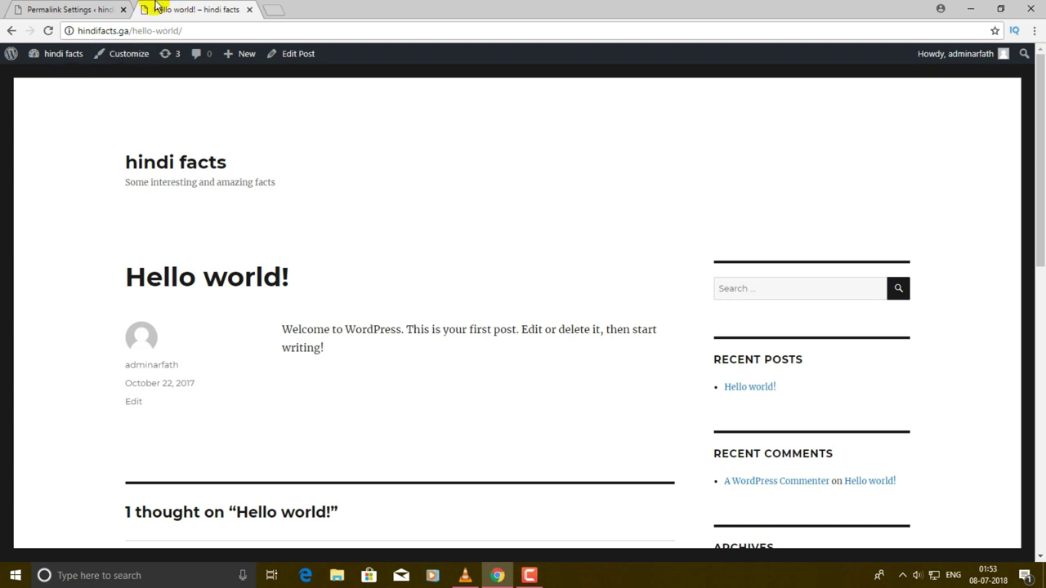
drag(128, 30, 722, 6)
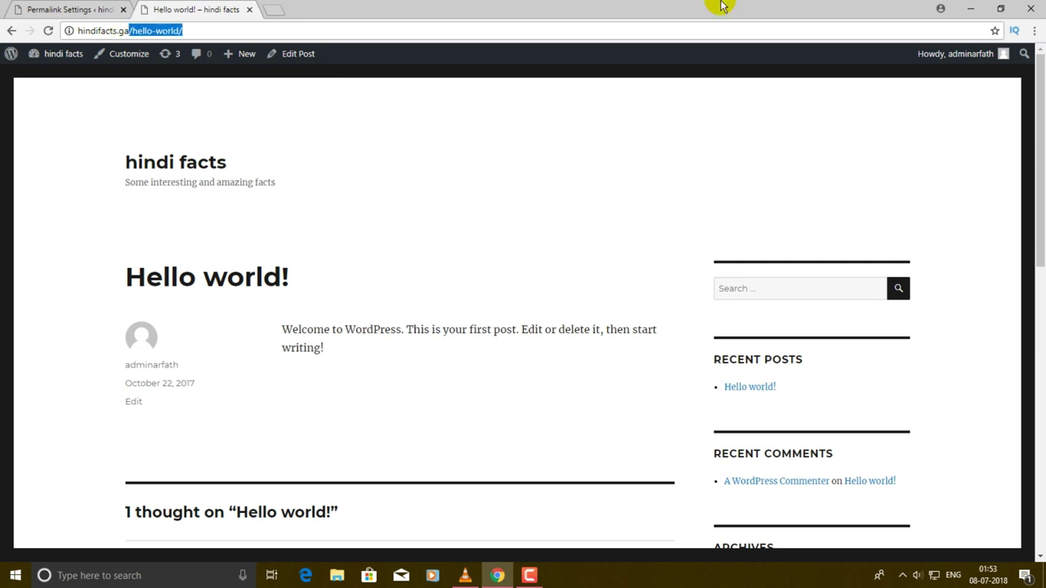
key(BackSpace)
key(Return)
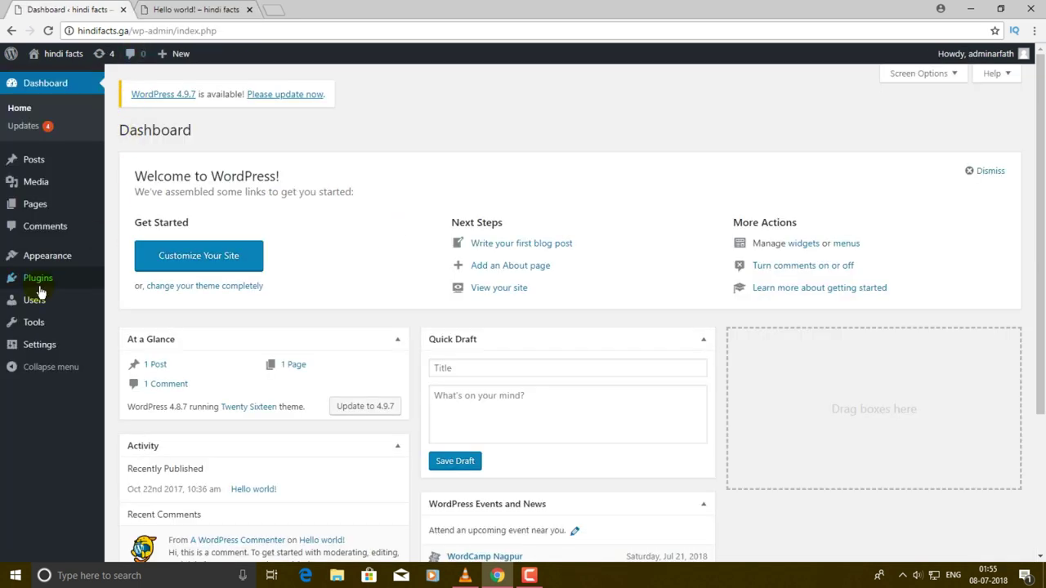
- Go from Appearance > Themes to the Add Themes catalogue of featured themes
mouse_move(56, 258)
click(155, 258)
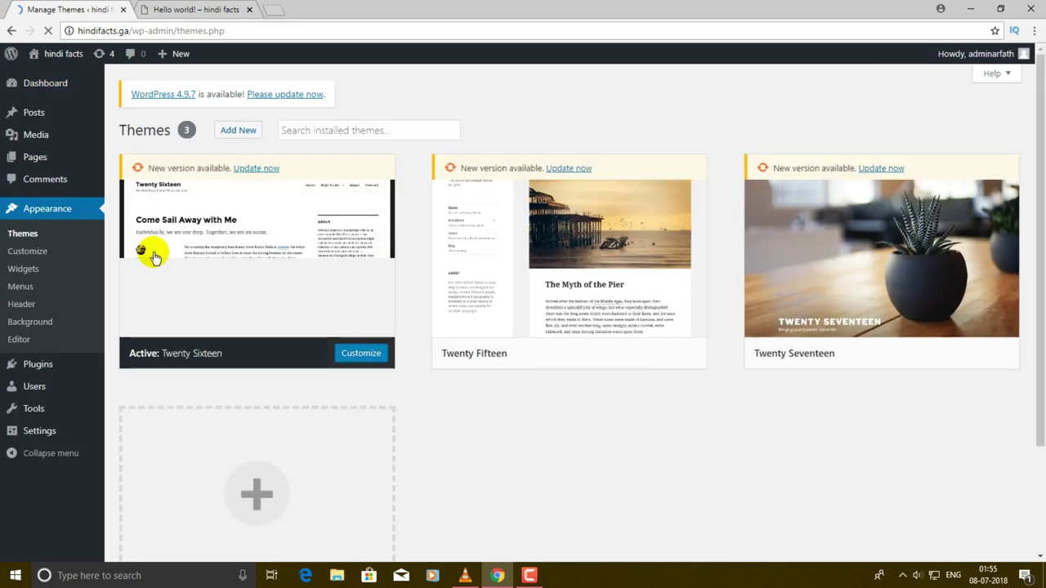
scroll(563, 229, down, 2)
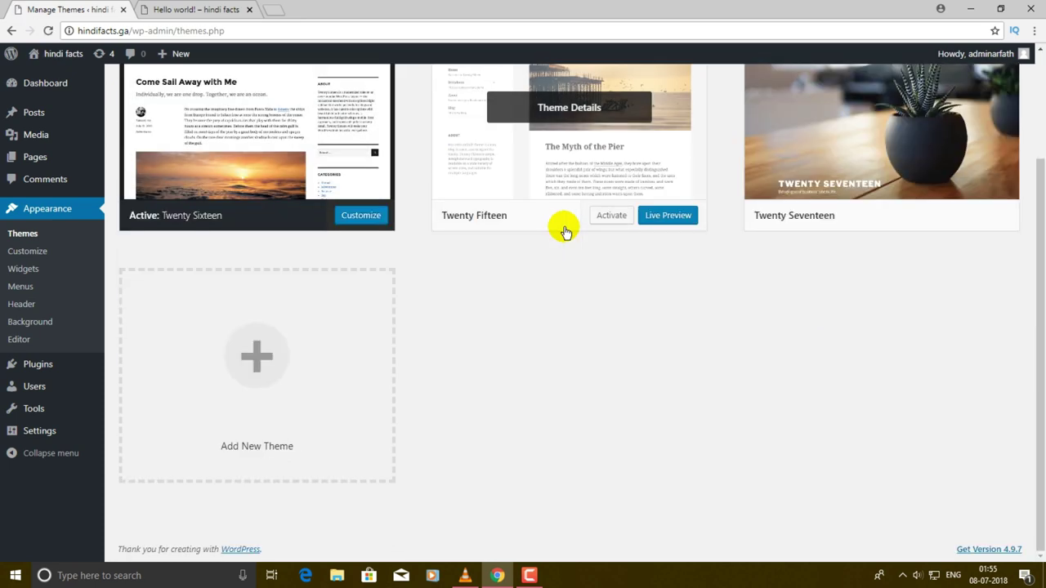
scroll(623, 313, up, 2)
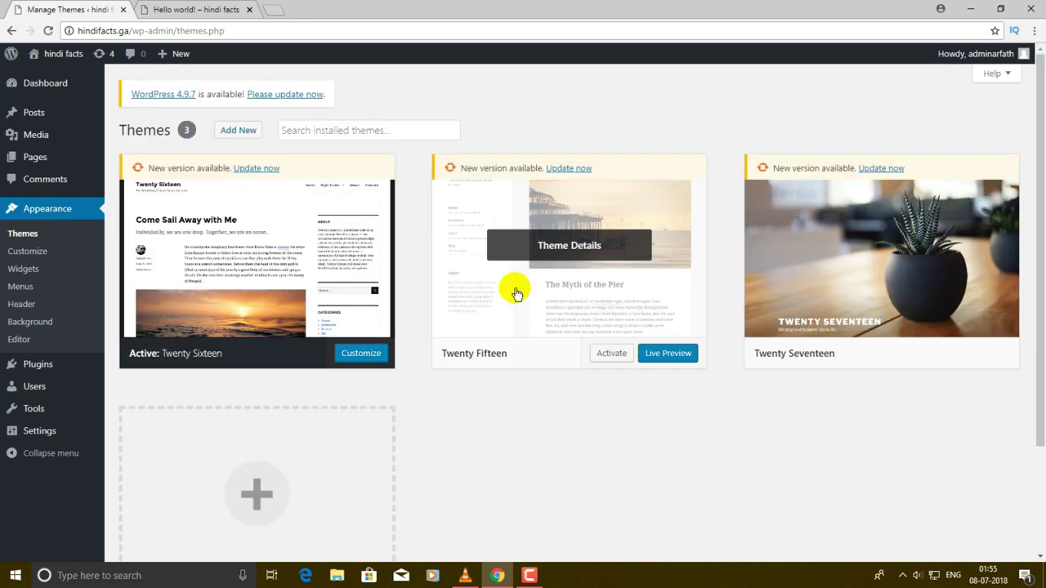
scroll(760, 360, down, 2)
scroll(694, 339, up, 2)
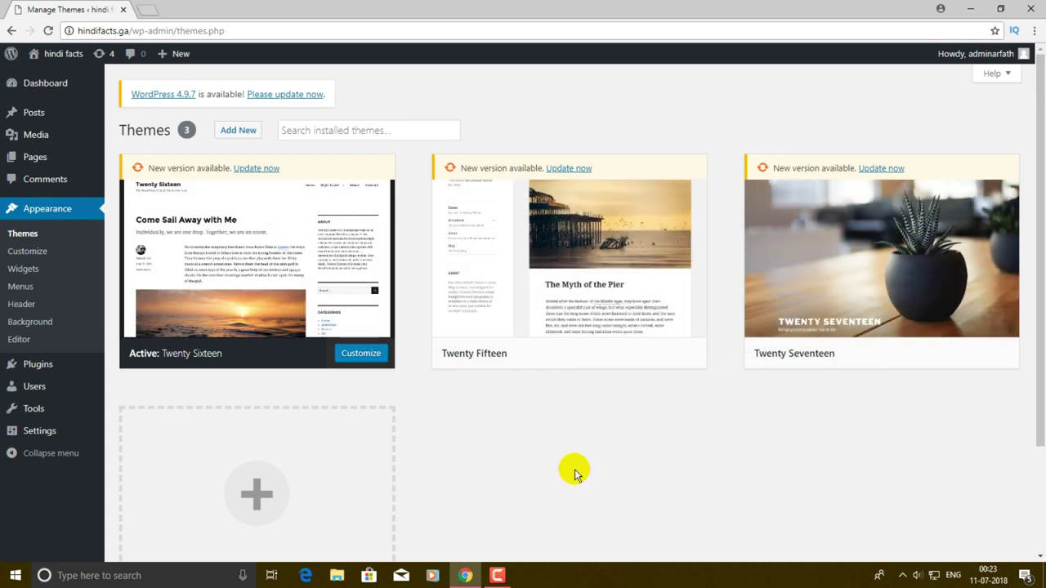
scroll(577, 457, down, 3)
scroll(568, 343, up, 3)
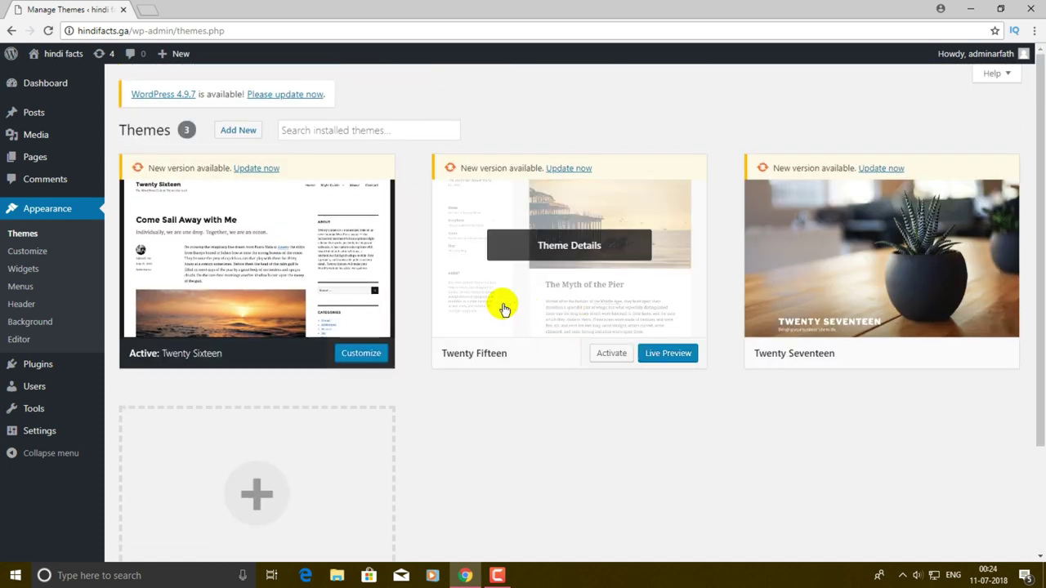
click(235, 130)
click(253, 141)
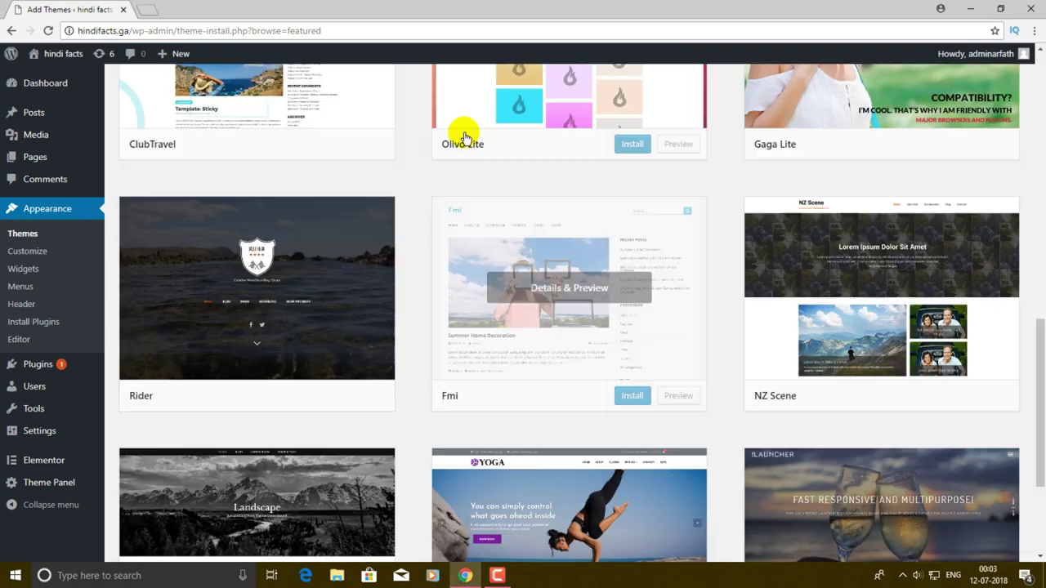
- Switch the Add Themes catalogue to the Popular themes list
scroll(461, 135, up, 9)
scroll(463, 136, up, 1)
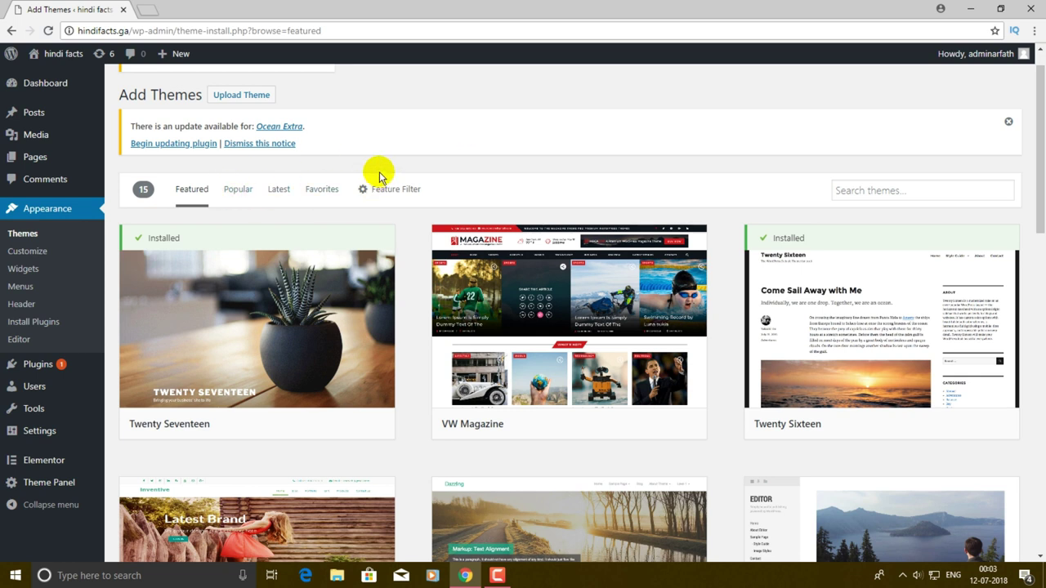
click(238, 191)
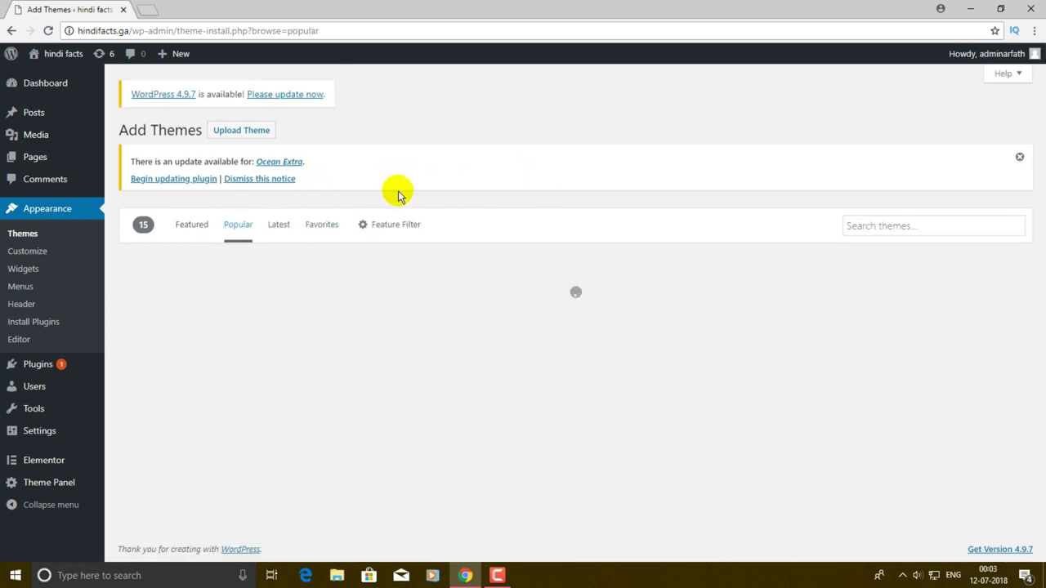
- Find the HitMag theme among the popular themes and preview it
scroll(625, 180, down, 7)
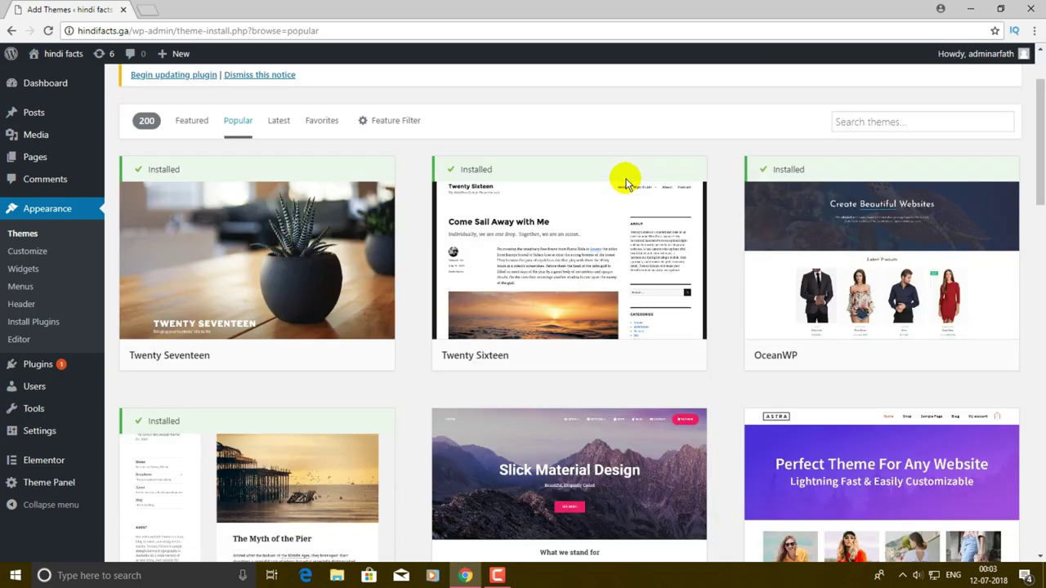
scroll(626, 183, up, 5)
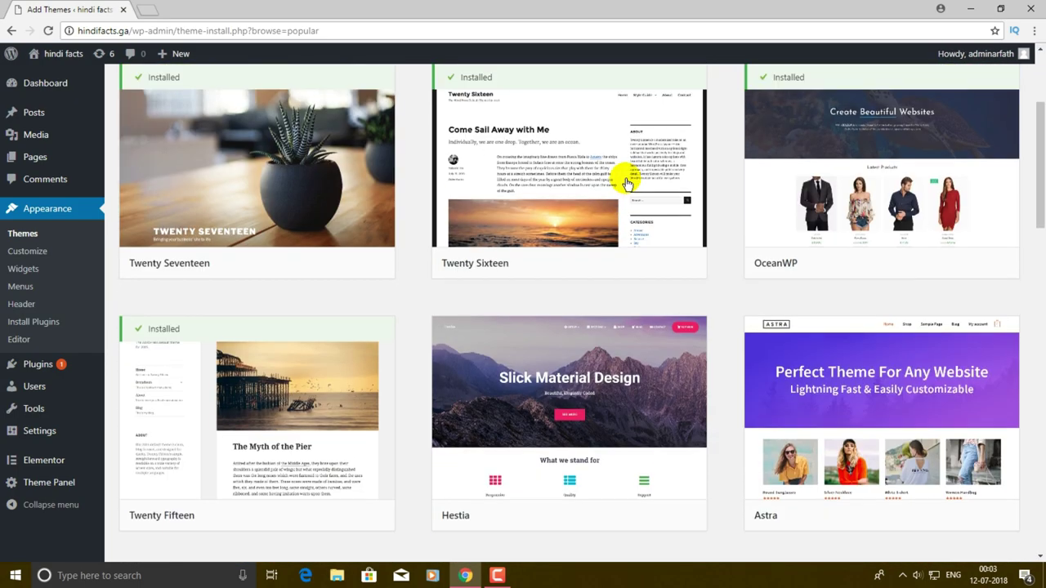
scroll(610, 194, up, 3)
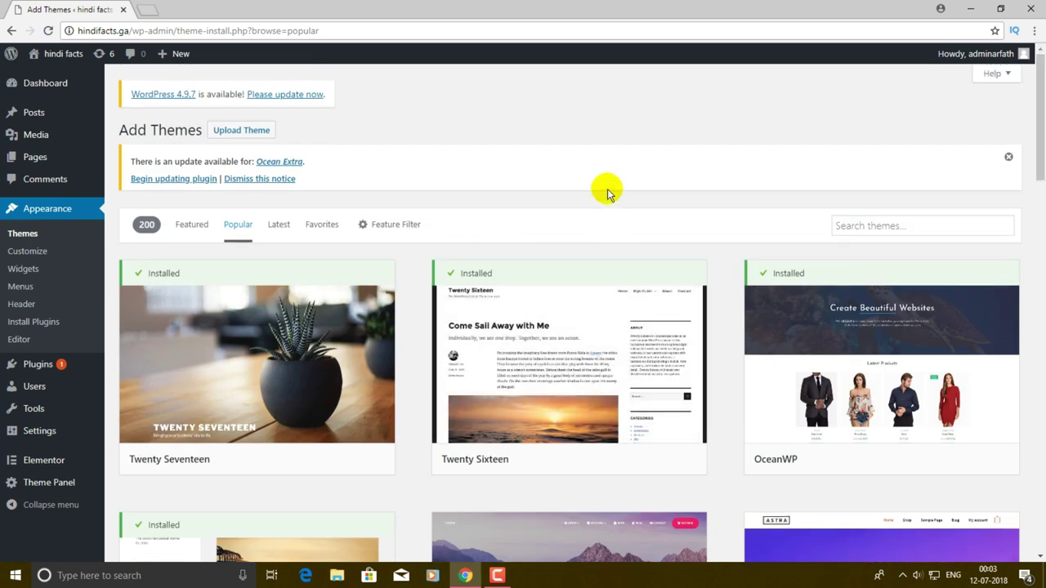
scroll(608, 194, down, 3)
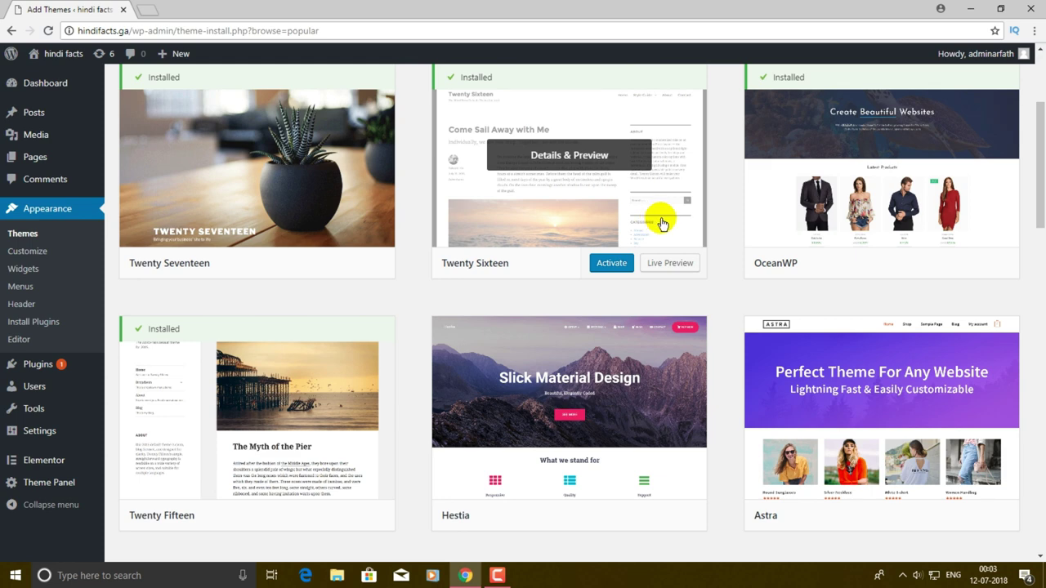
scroll(667, 223, down, 3)
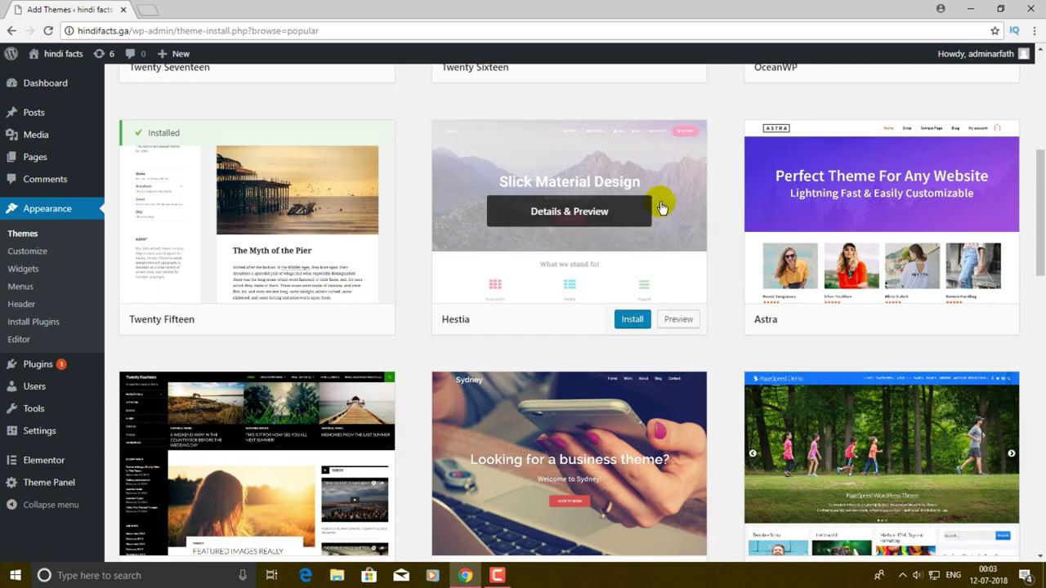
scroll(670, 211, down, 3)
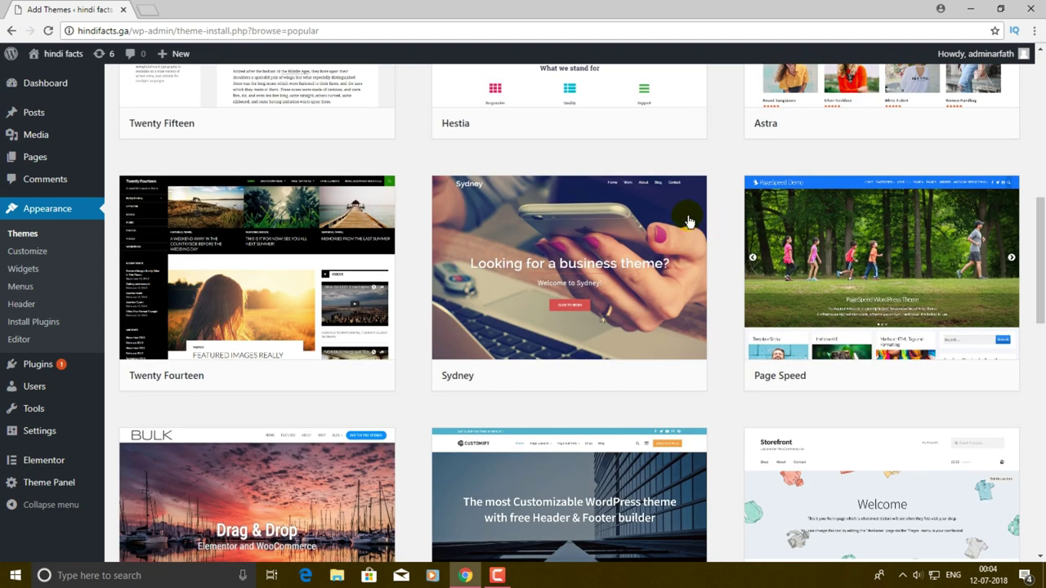
scroll(684, 221, down, 12)
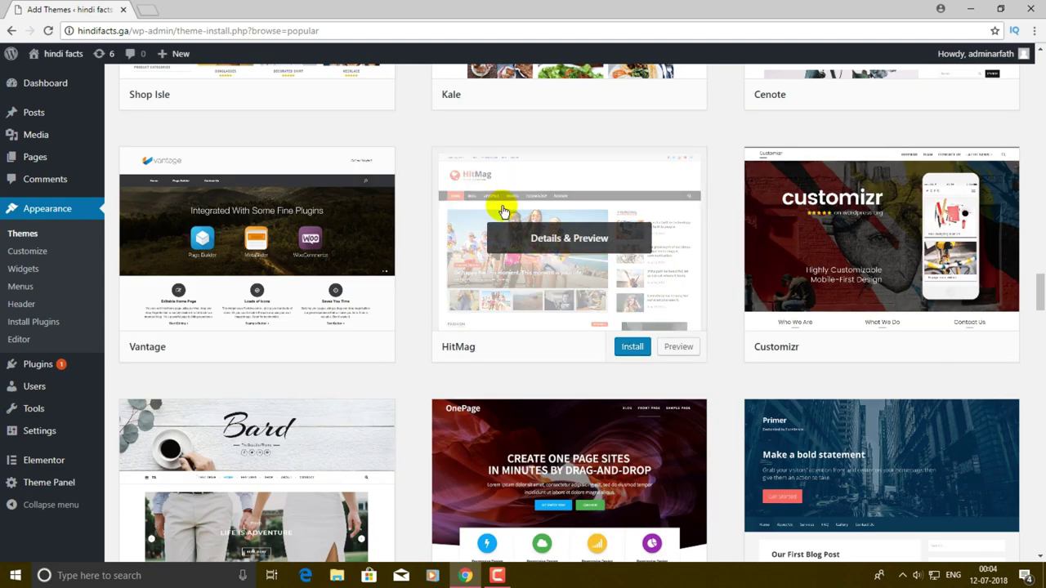
scroll(572, 229, up, 3)
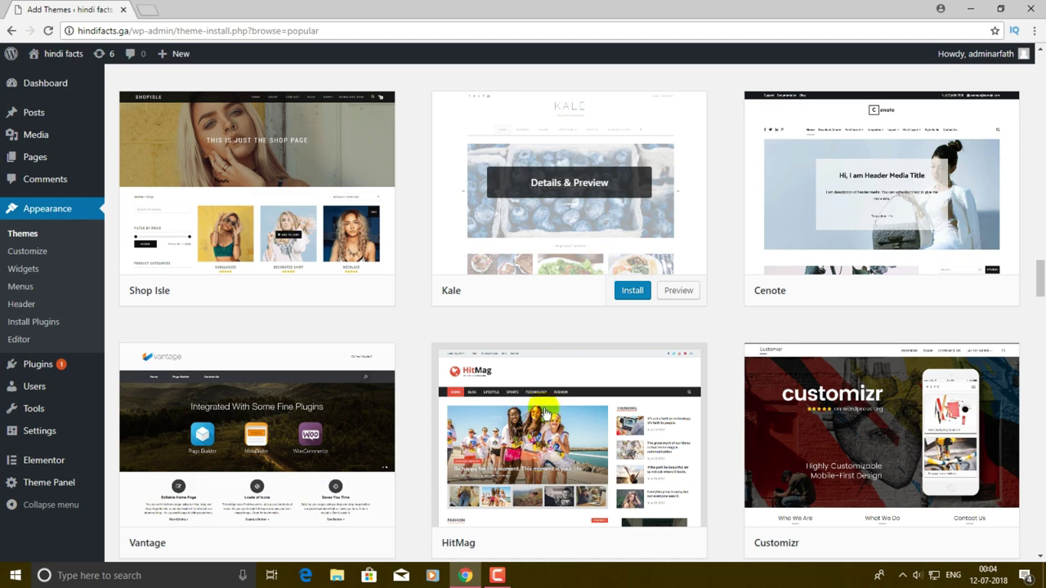
scroll(509, 491, down, 3)
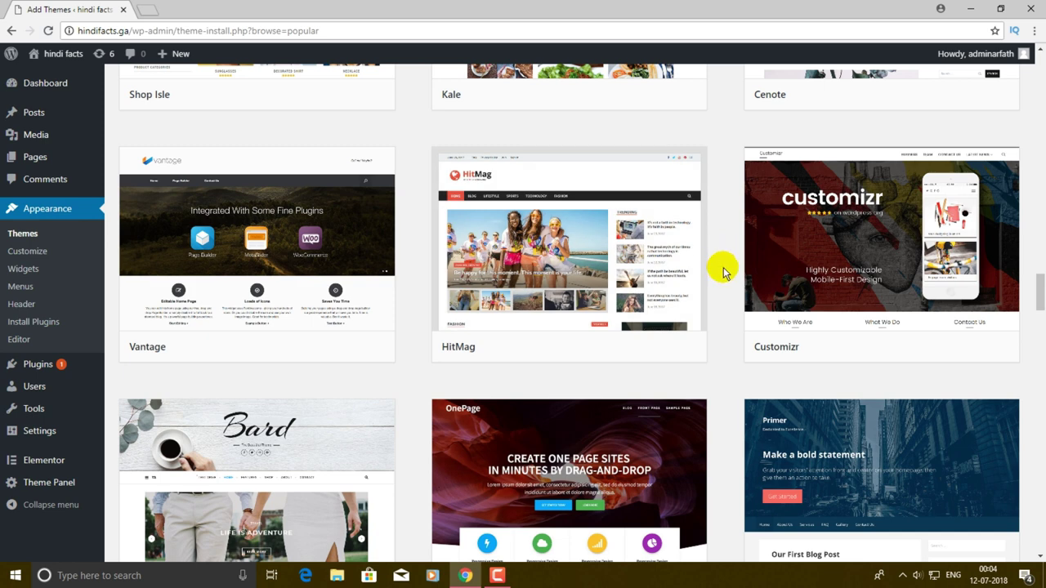
click(679, 348)
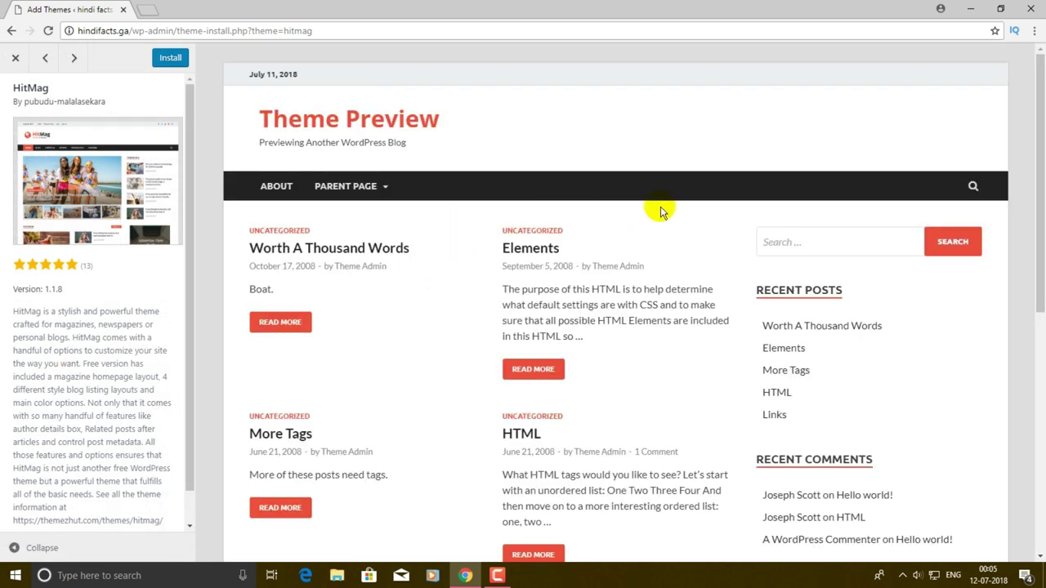
- Close the preview, install HitMag and activate it as the site theme
key(Escape)
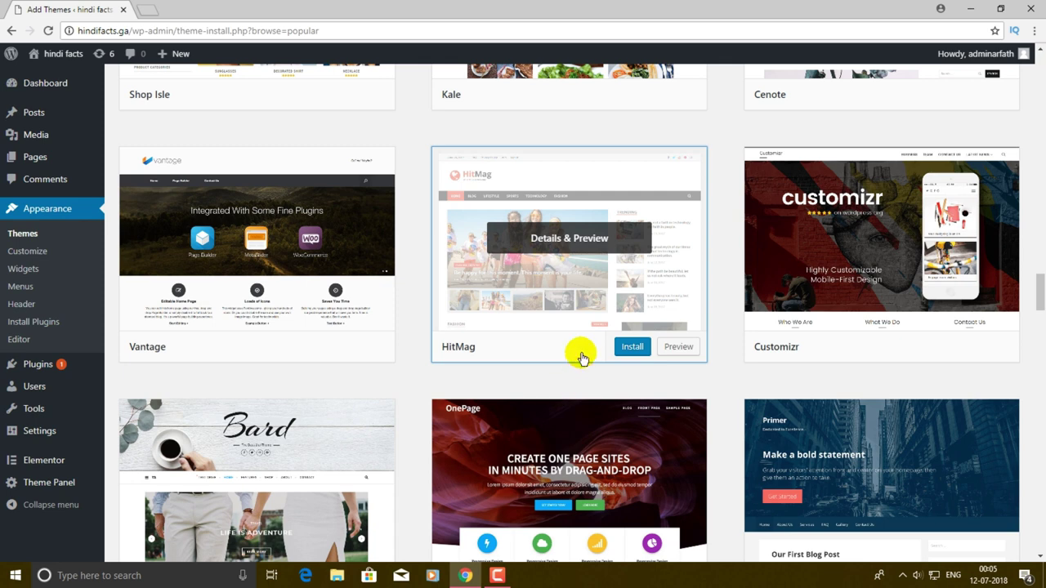
click(641, 350)
click(648, 352)
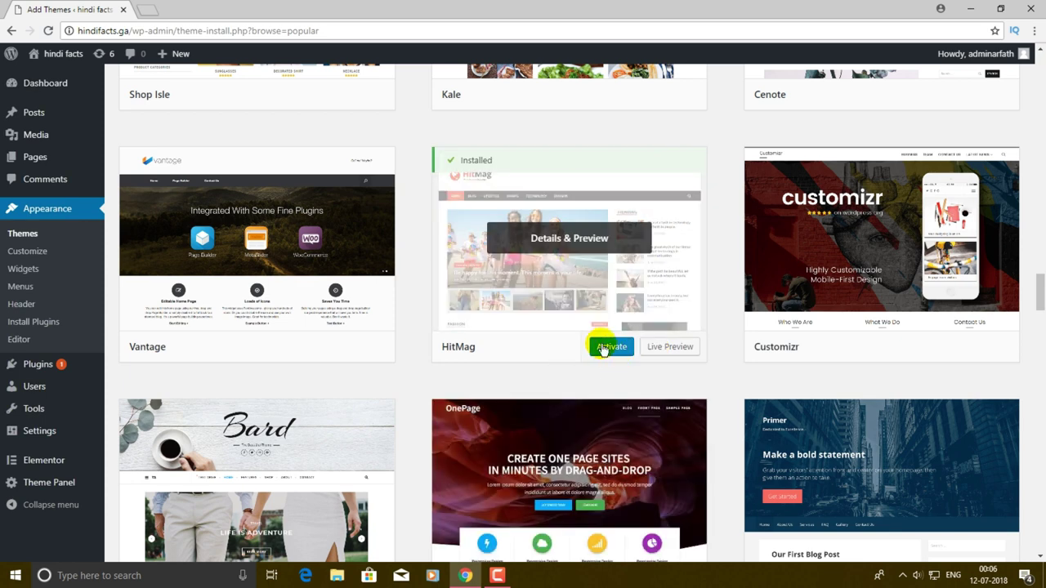
click(612, 351)
click(615, 351)
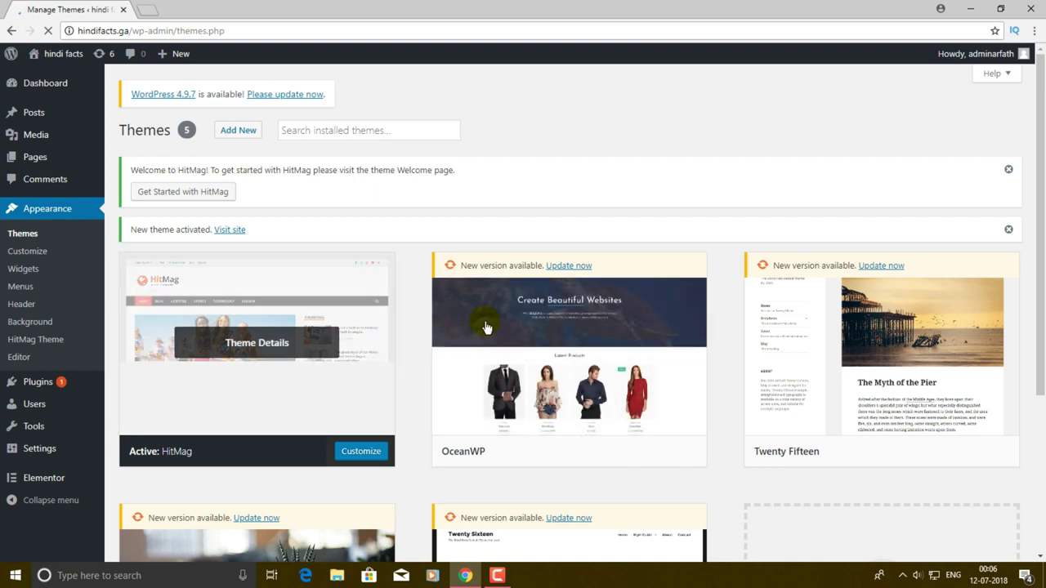
- Check the live site's HitMag layout, then go back to the admin Dashboard
click(242, 232)
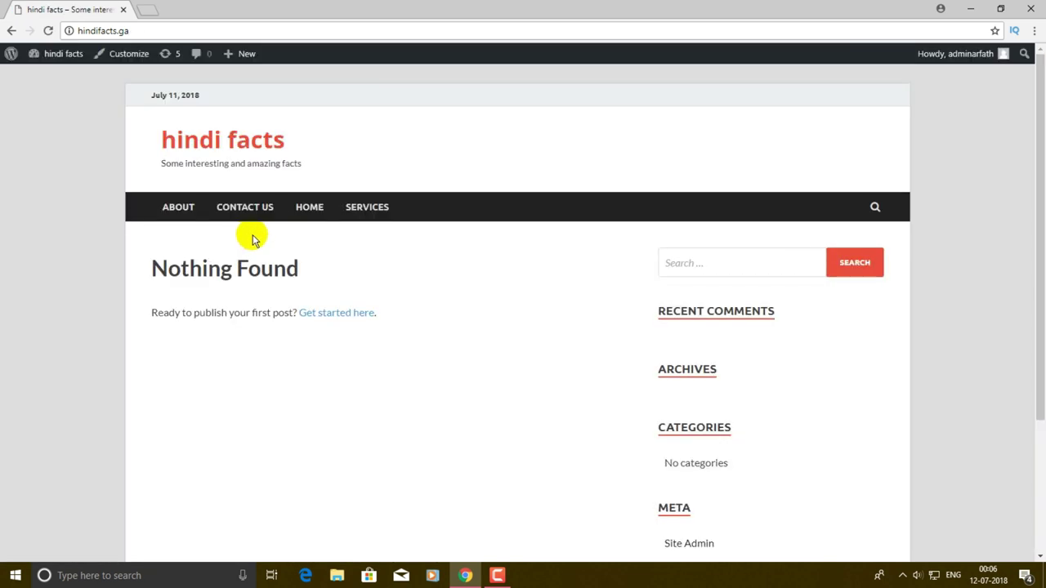
scroll(253, 238, down, 3)
scroll(252, 236, up, 3)
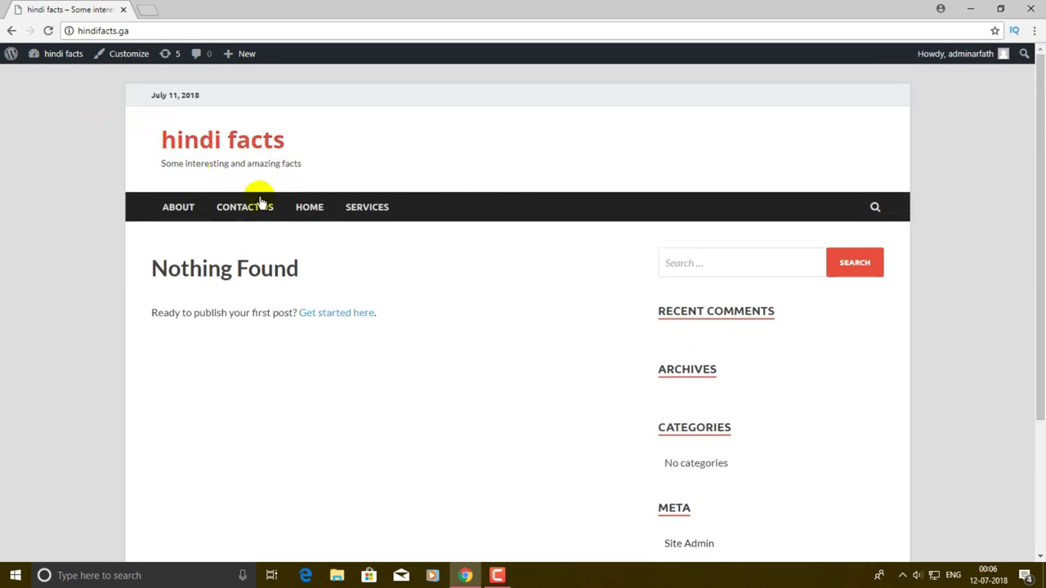
scroll(823, 170, down, 3)
scroll(793, 175, up, 3)
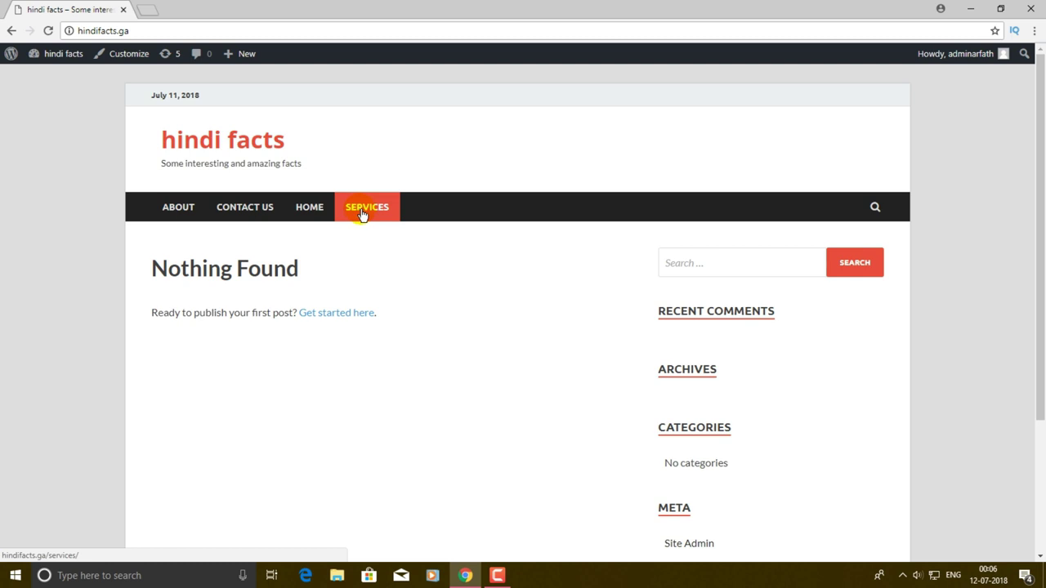
mouse_move(64, 54)
click(59, 76)
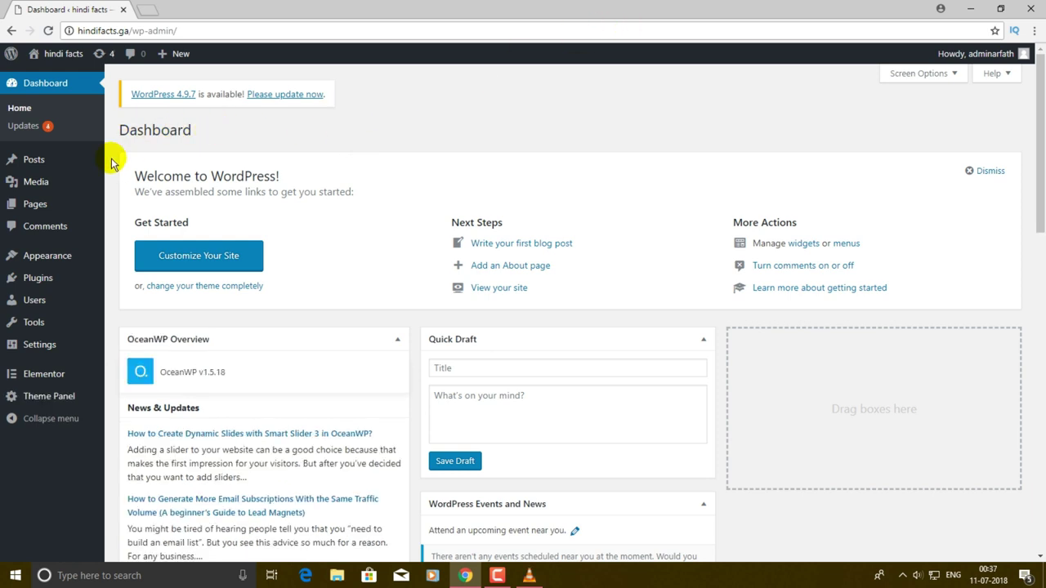
- Move the default Sample Page to the trash with the Move to Trash bulk action
click(48, 211)
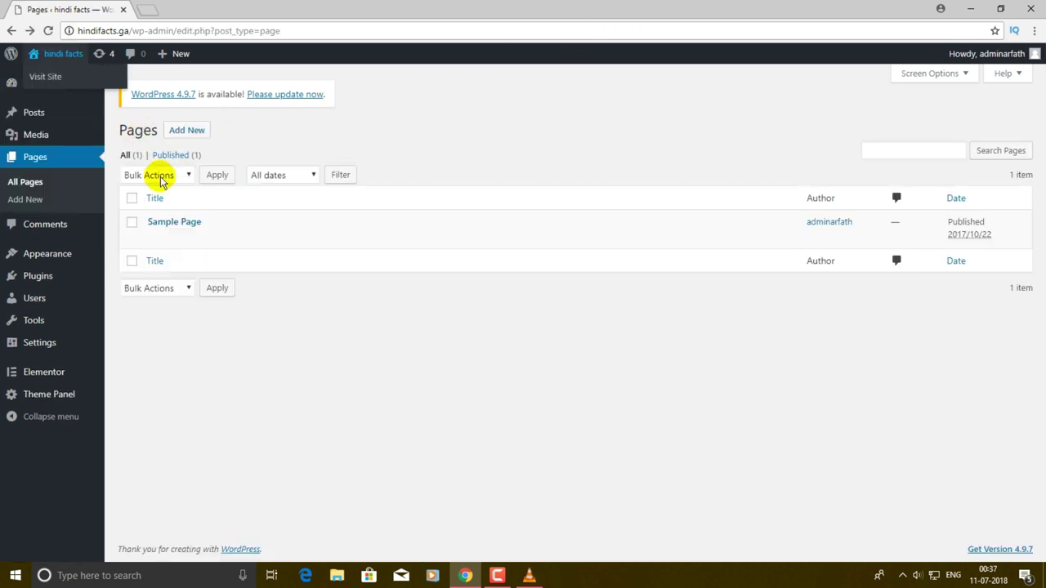
click(132, 223)
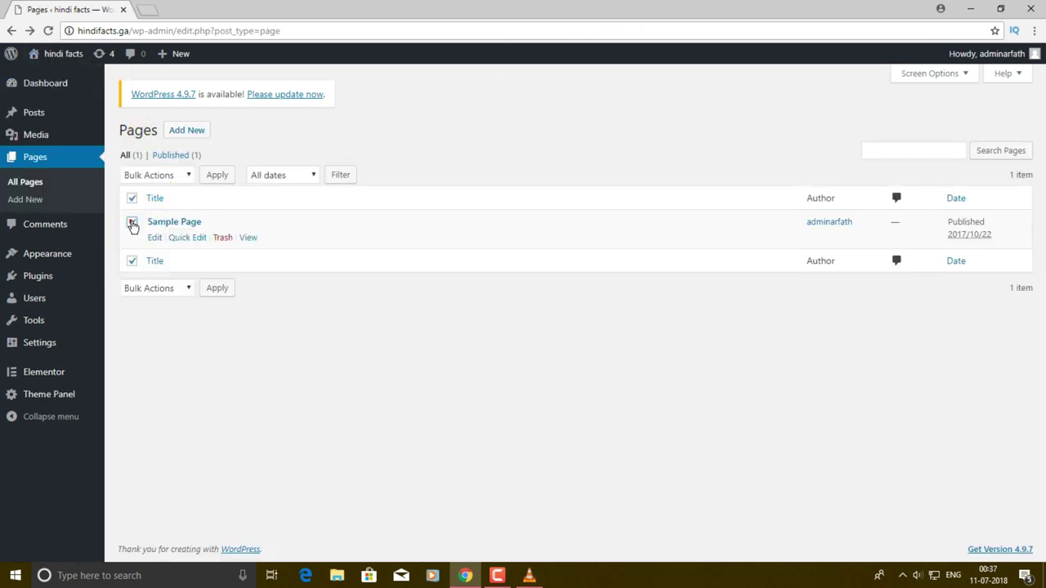
click(167, 174)
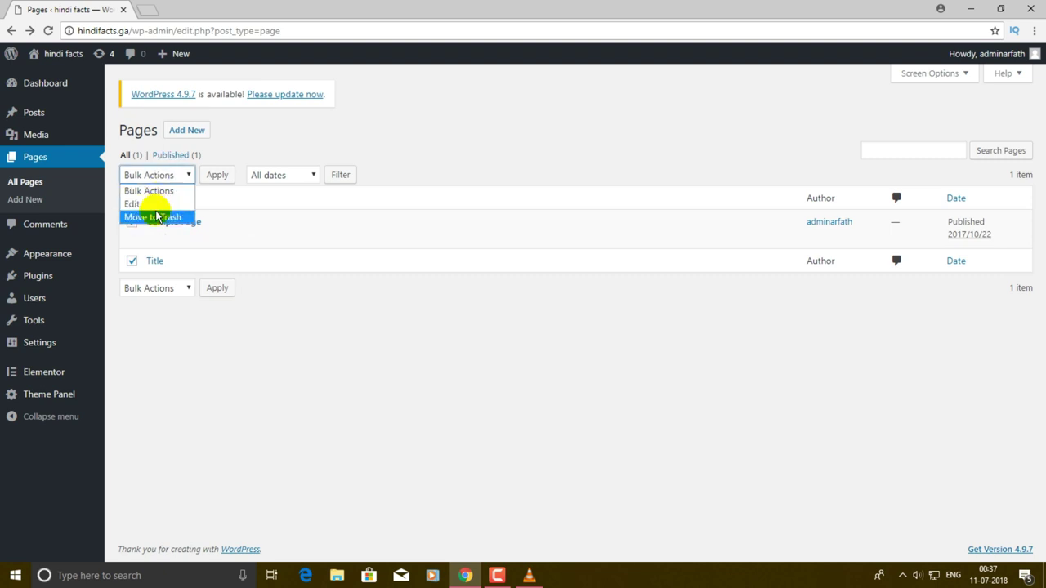
click(232, 358)
click(154, 178)
click(155, 217)
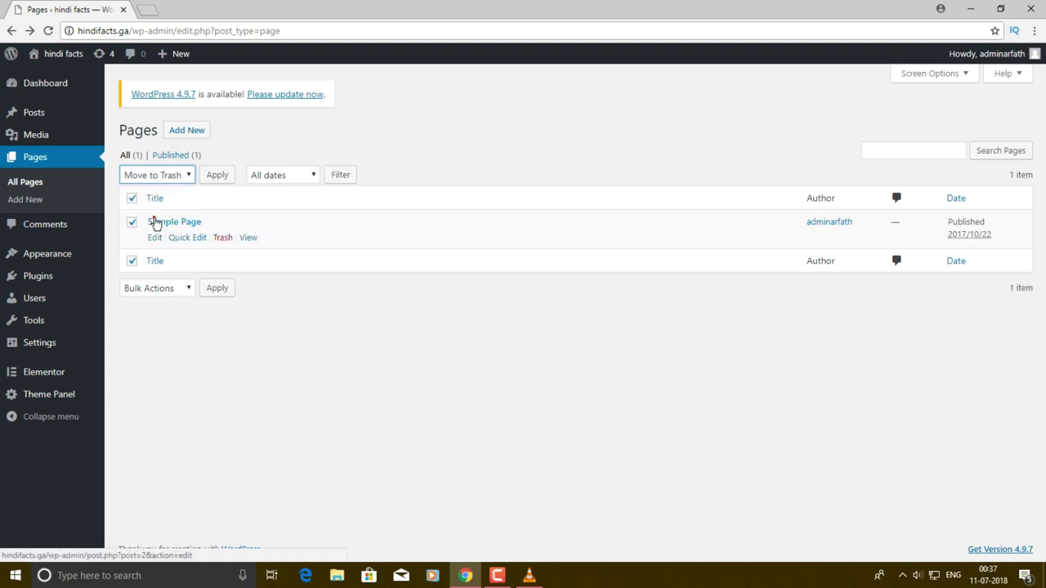
click(227, 178)
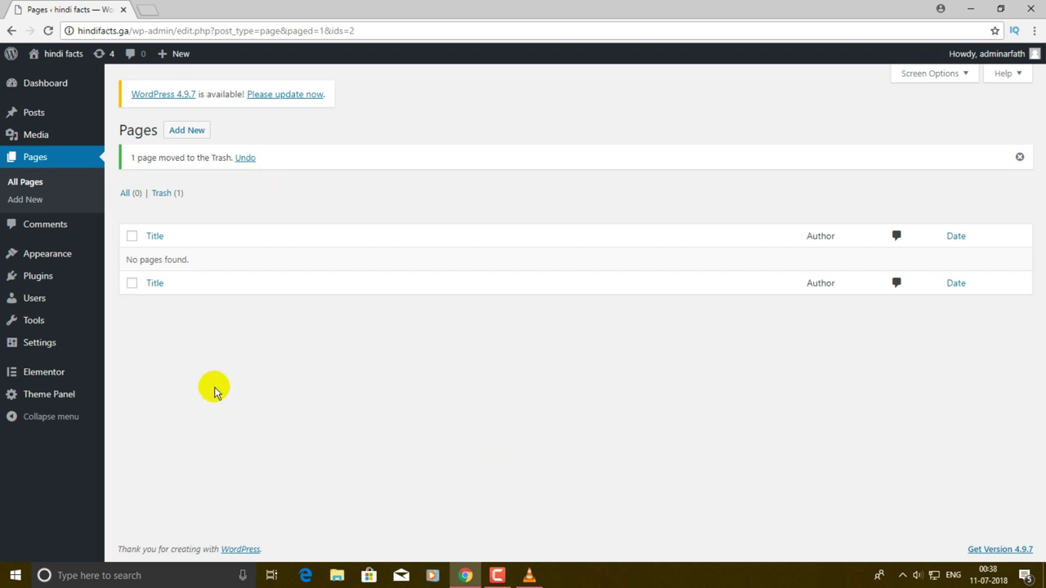
- Trash and permanently delete the Hello world! post, then view the live site
click(52, 118)
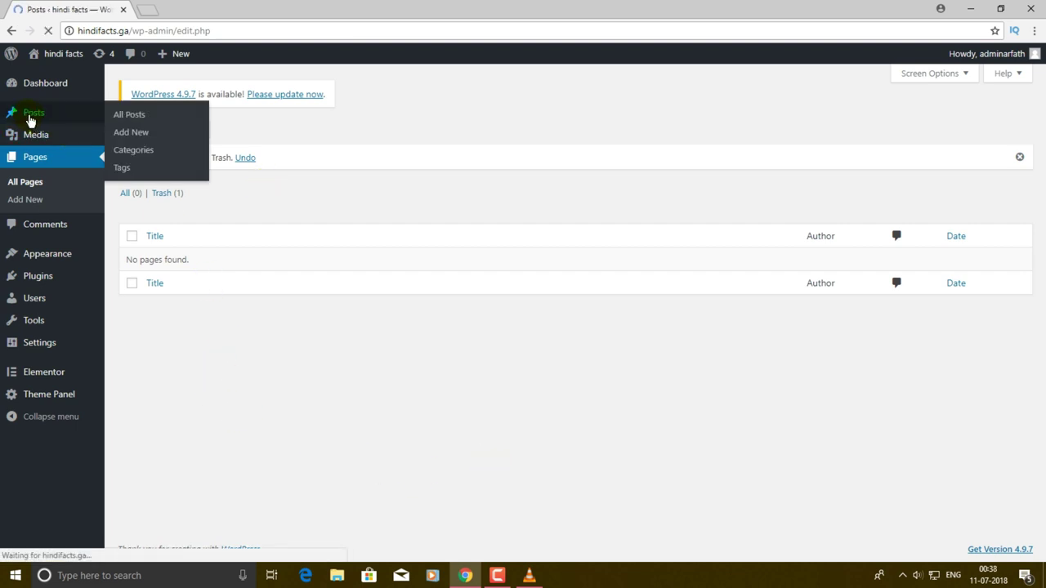
mouse_move(174, 233)
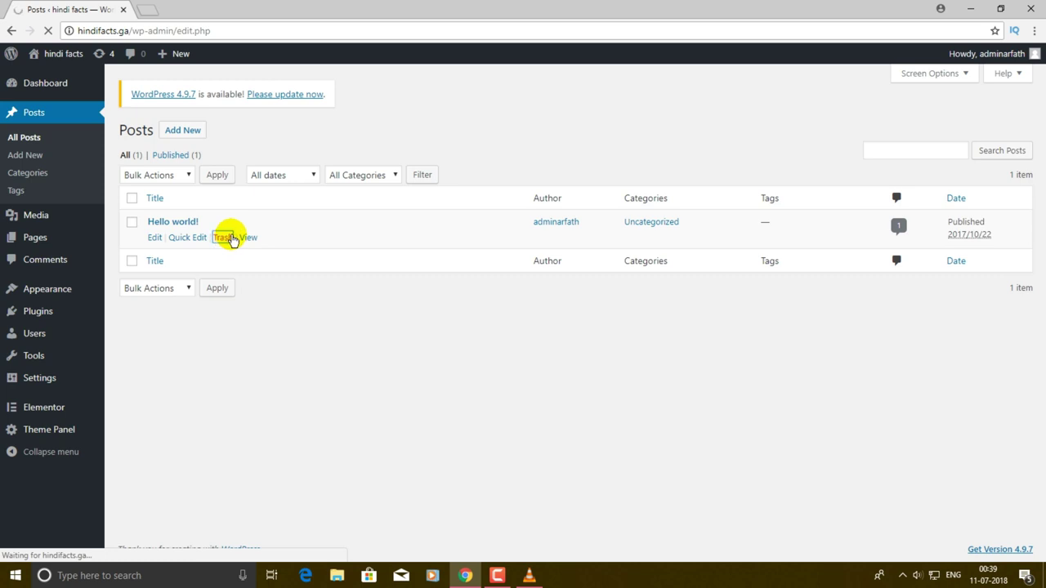
click(164, 194)
click(218, 240)
click(52, 77)
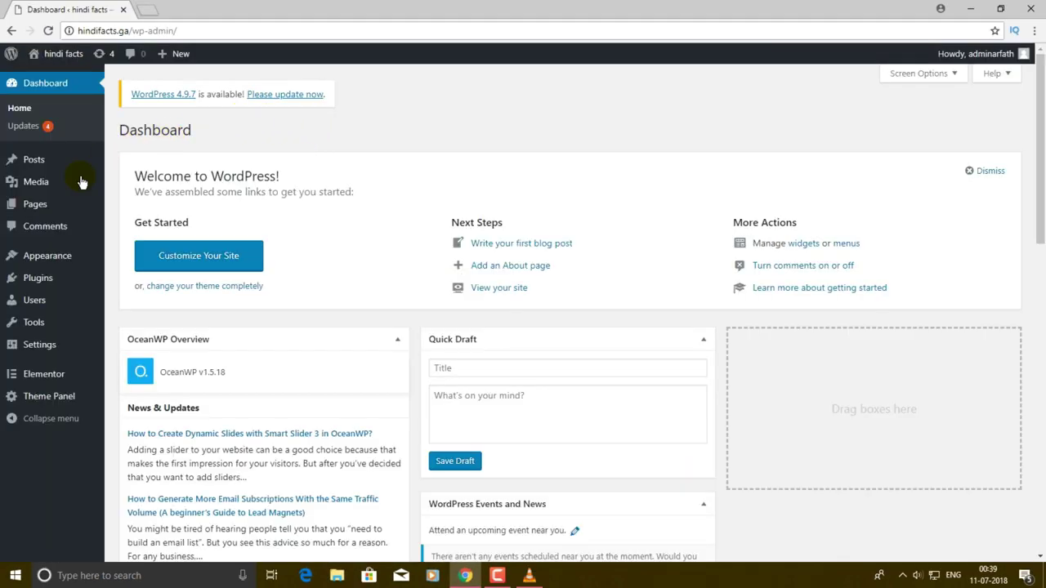
- Create and publish a new page titled Home
mouse_move(31, 212)
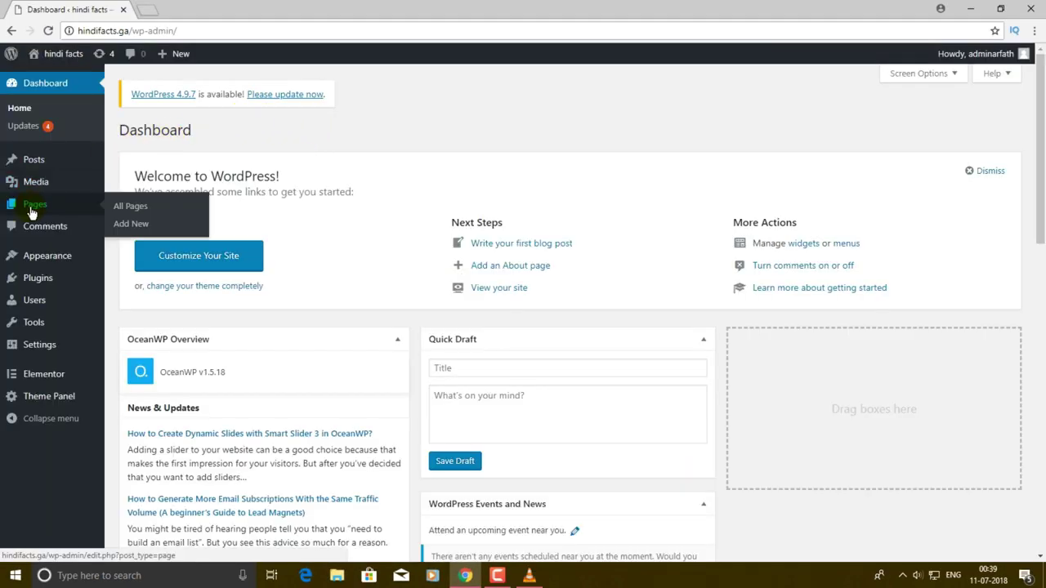
click(40, 205)
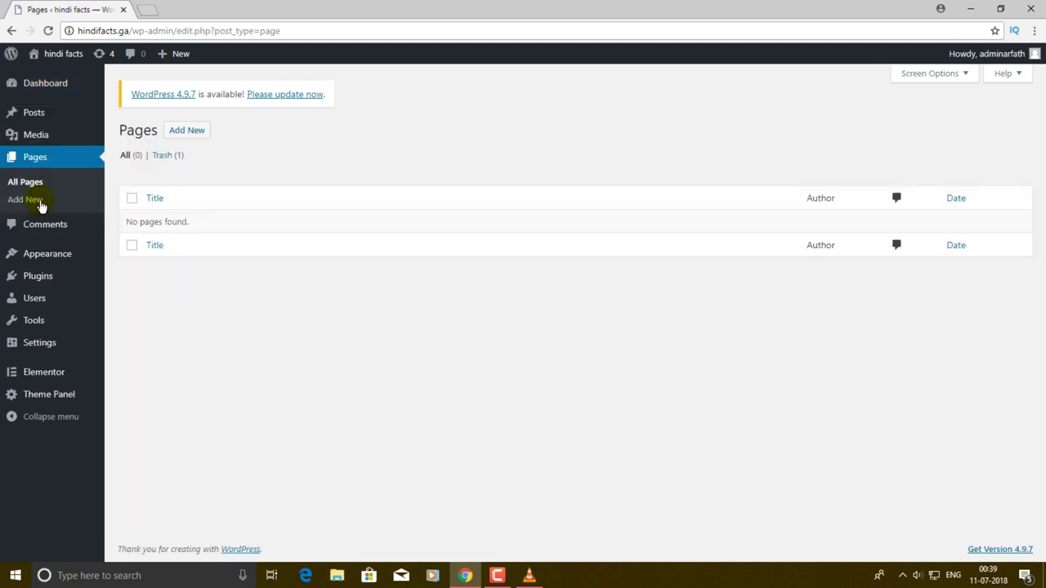
click(194, 134)
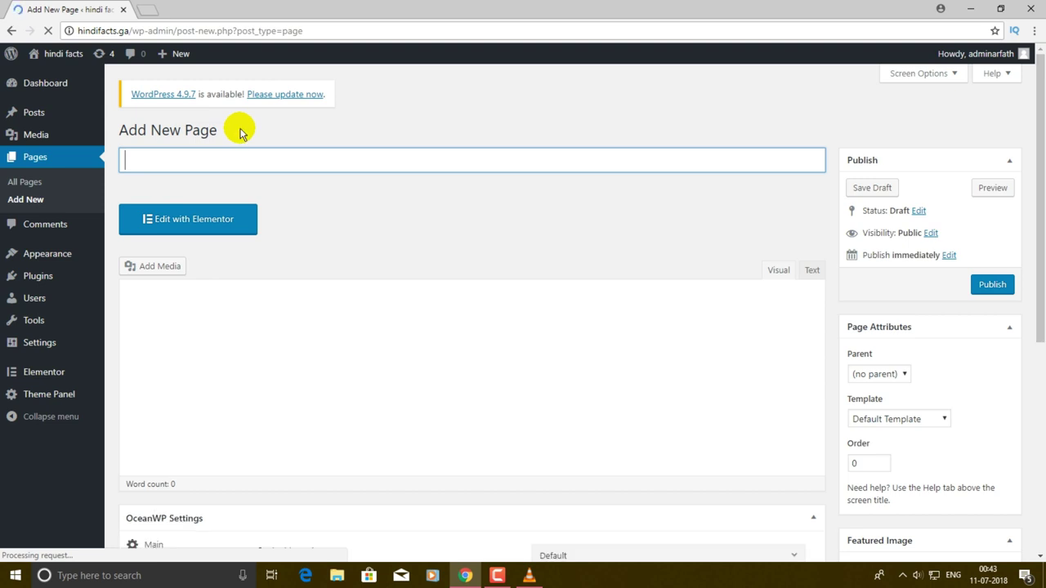
text(HHom)
click(1004, 284)
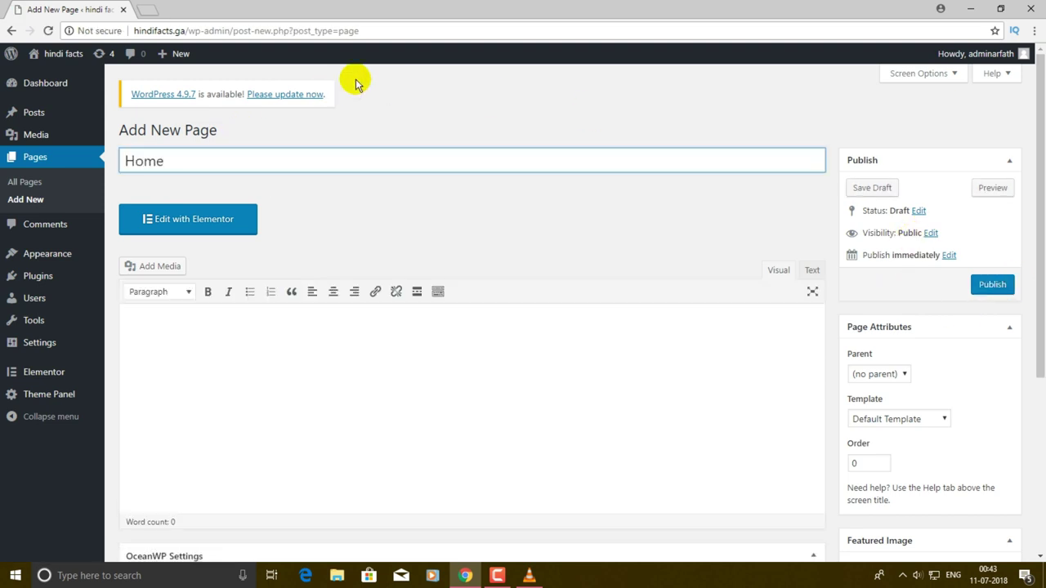
click(1015, 284)
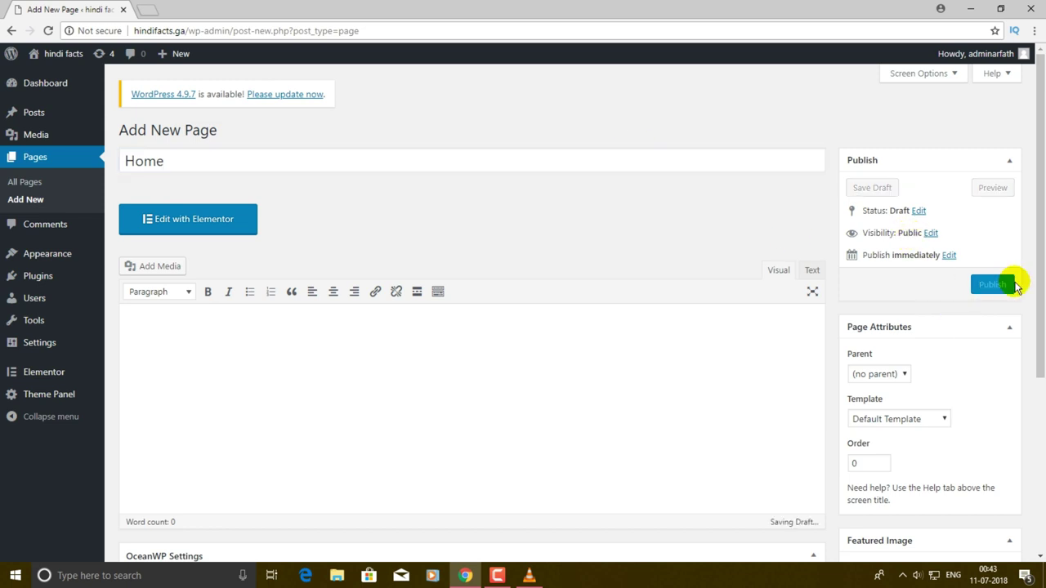
- Publish the About and Services pages, then return to the list of all pages
click(215, 130)
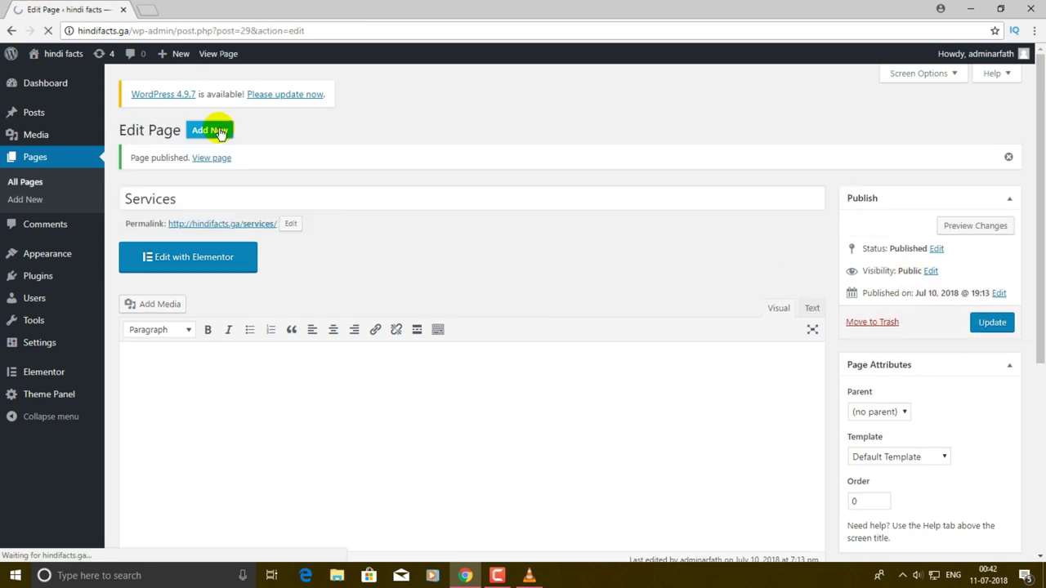
text(Abou)
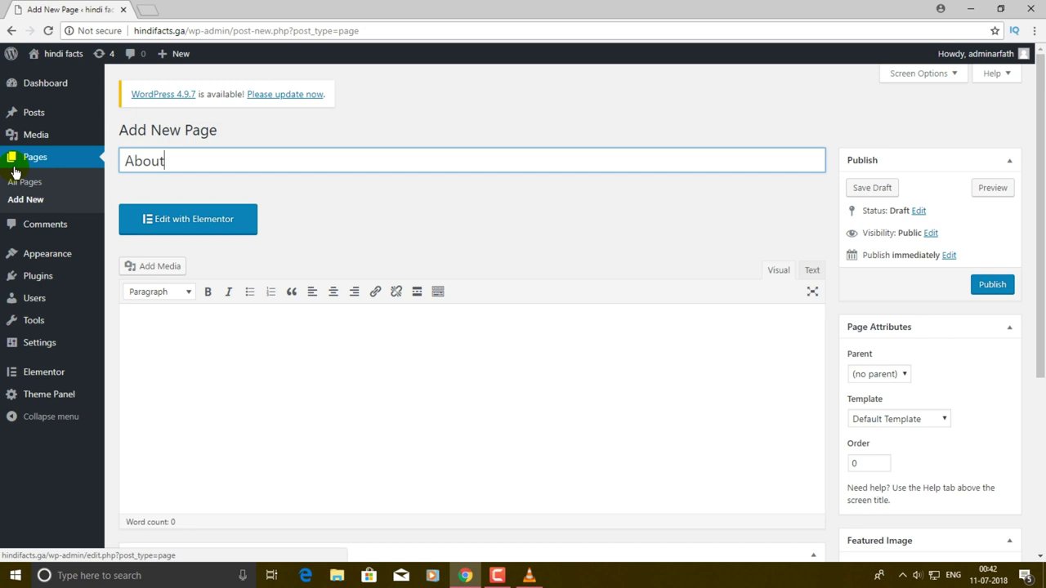
text(t)
click(994, 284)
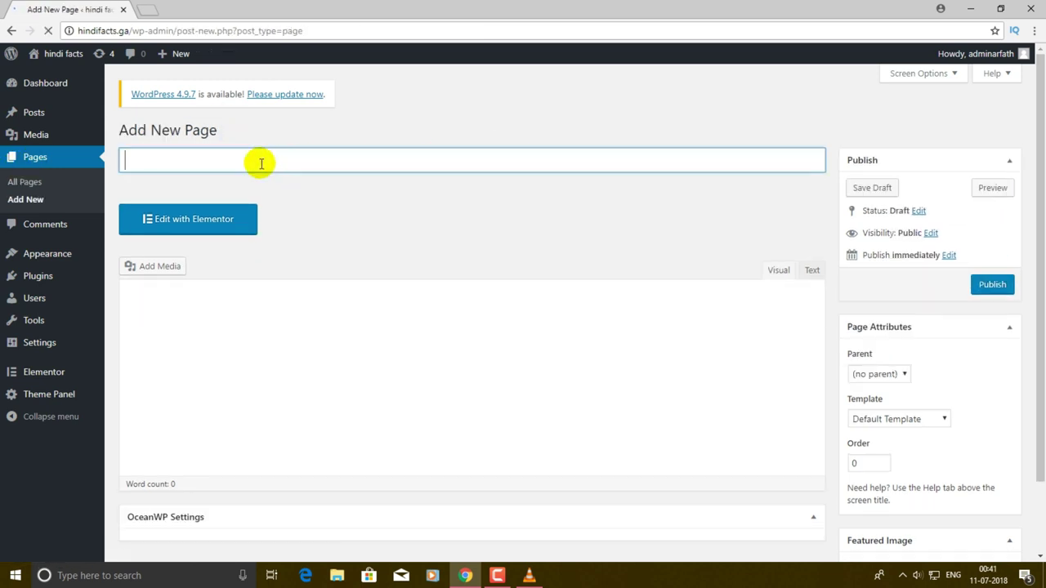
text(Services)
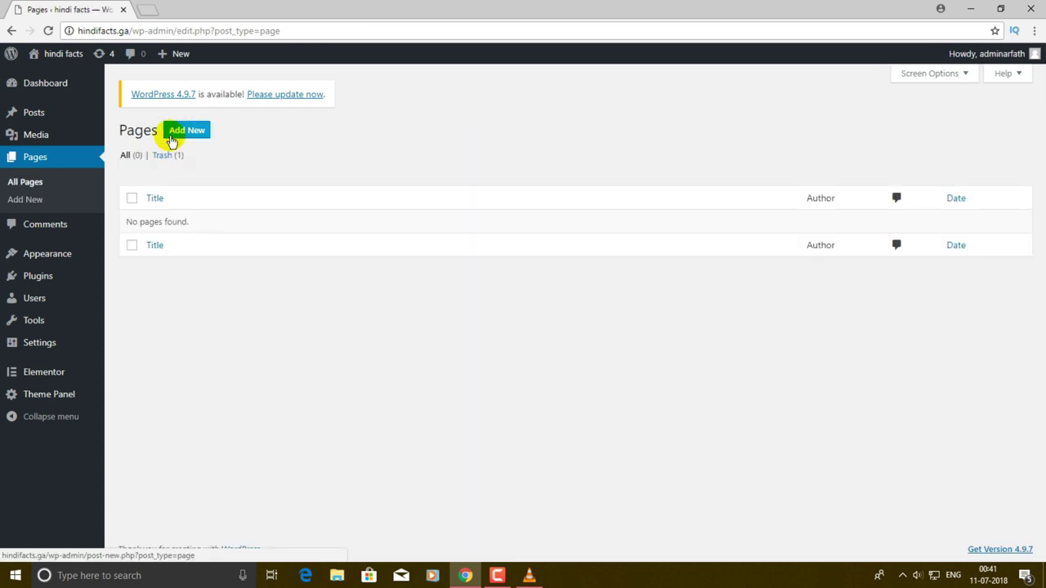
click(180, 133)
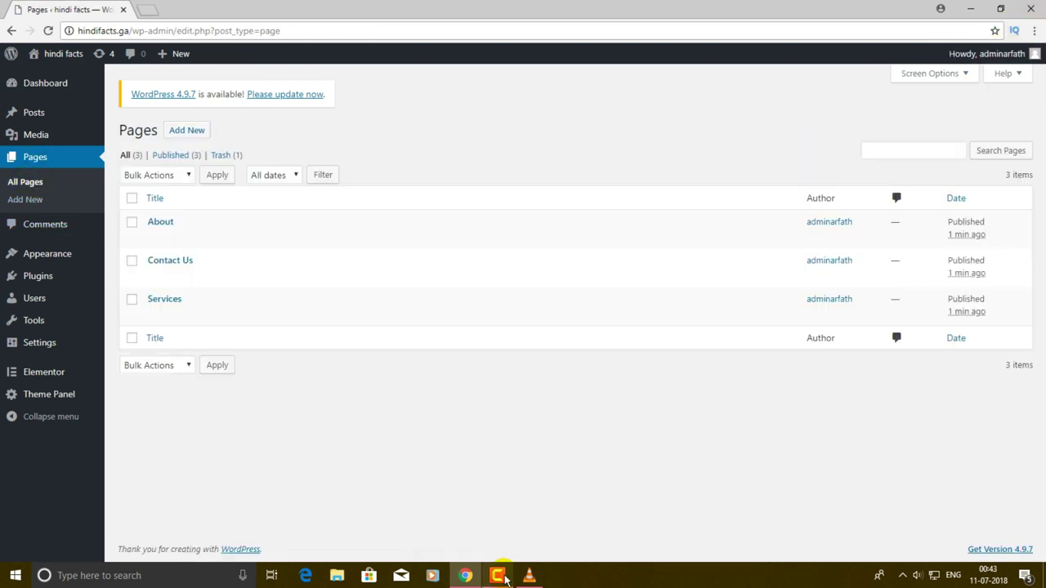
click(500, 576)
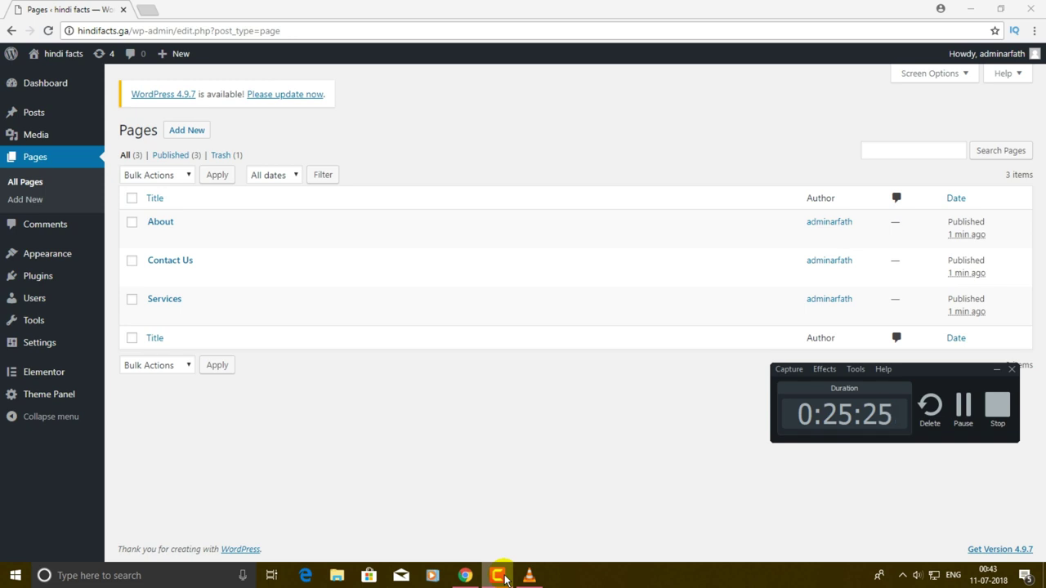
- View the live About page, whose menu lists About, Contact Us, Home and Services
click(500, 576)
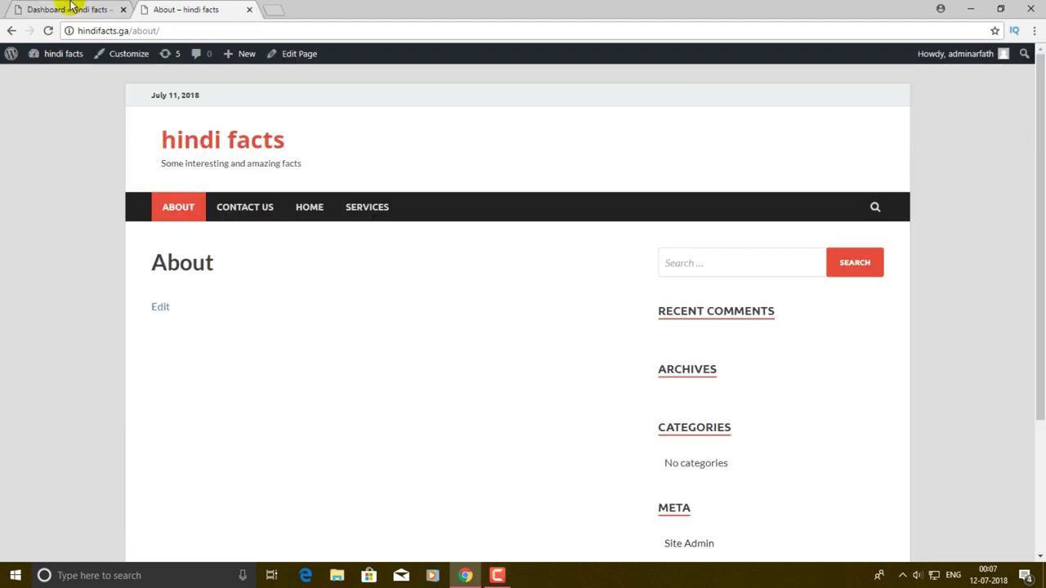
click(72, 8)
click(163, 8)
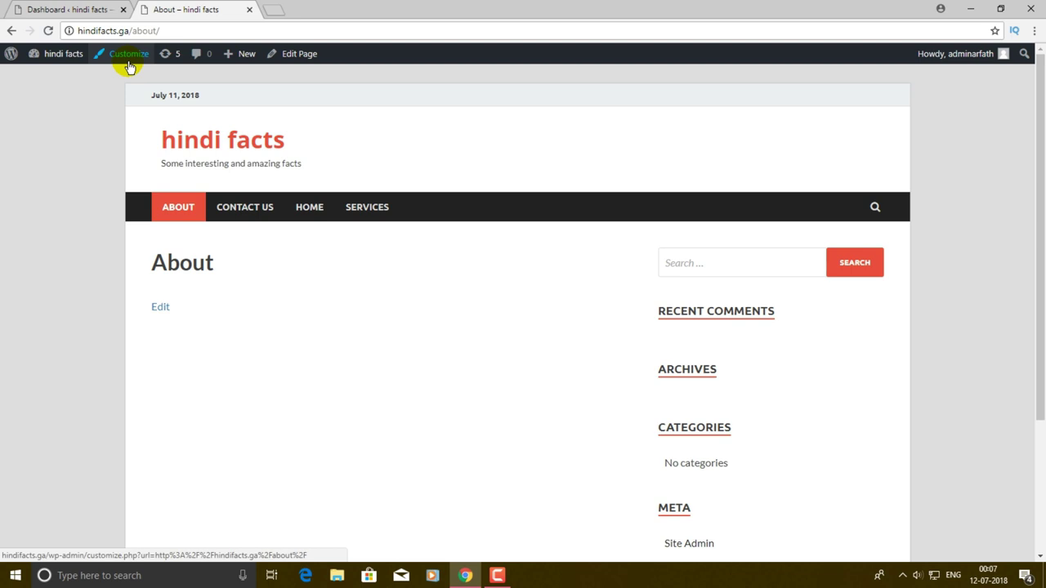
- In Site Identity, retitle the site 'HIndi Facts' and start retyping the tagline as 'Some Interesting Facts In Hindi'
click(129, 54)
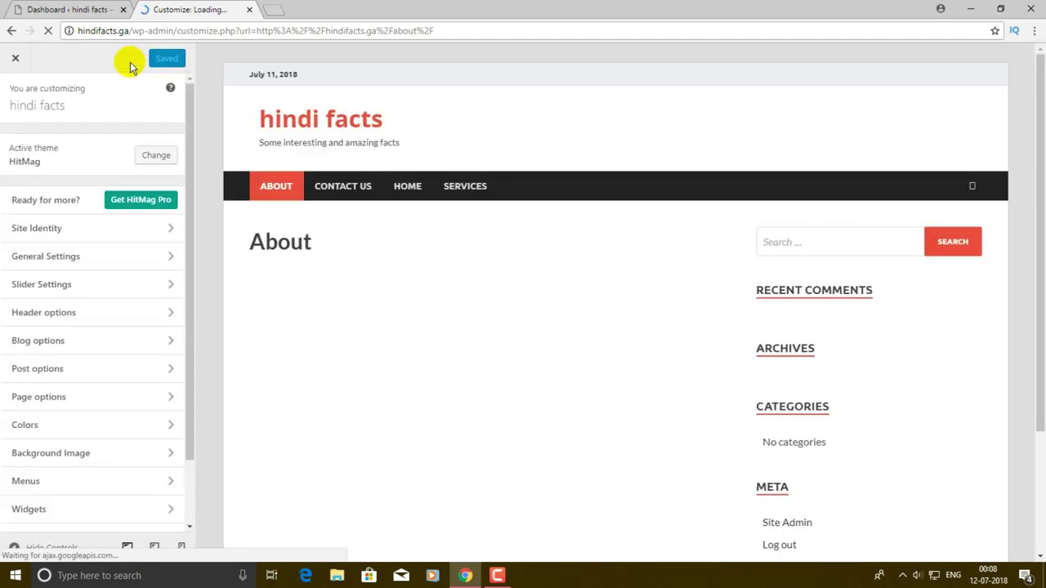
click(36, 233)
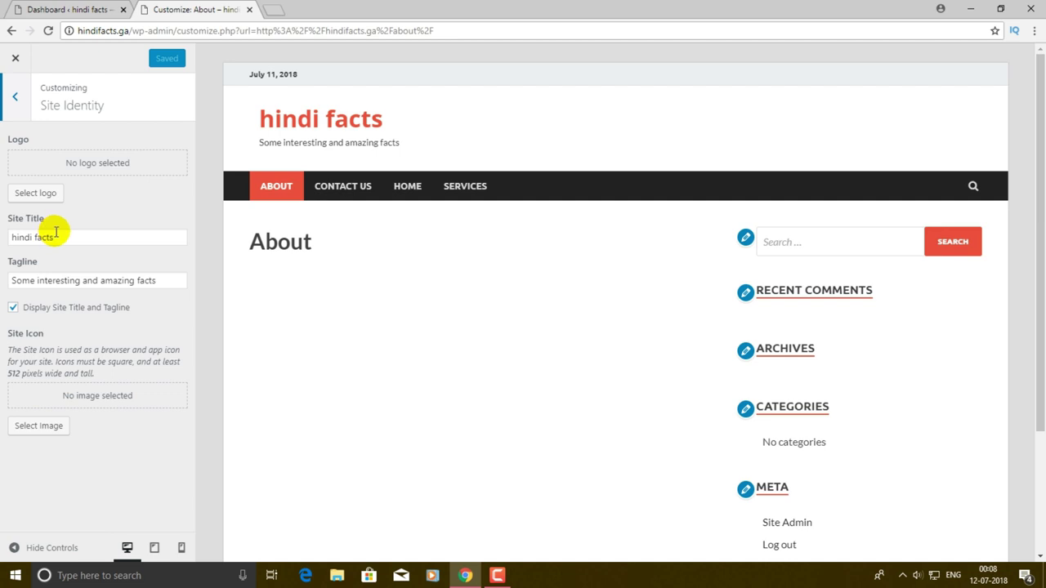
drag(10, 237, 98, 236)
text(HIndi)
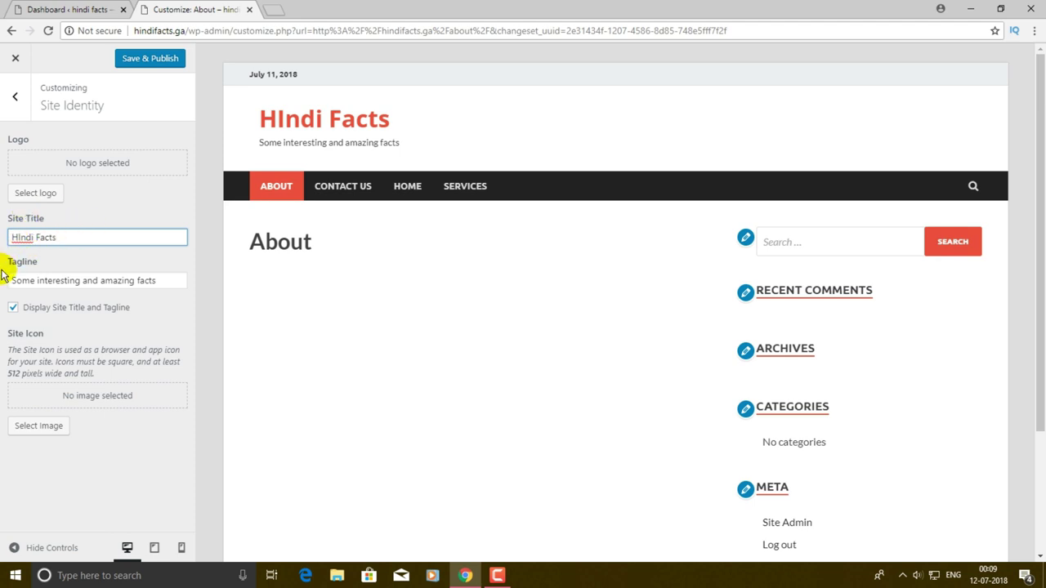
click(170, 280)
key(ctrl+a)
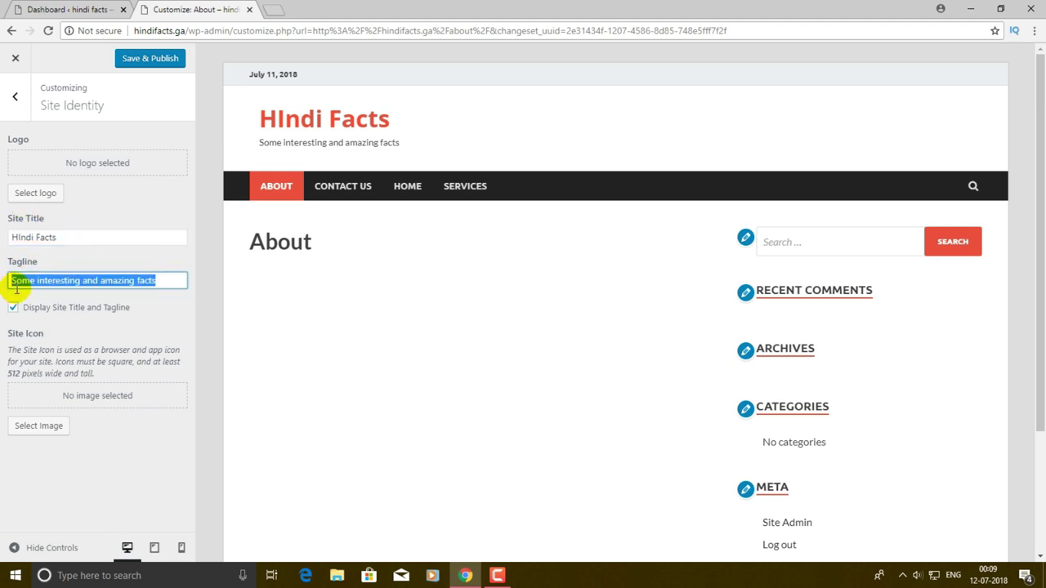
text(Some)
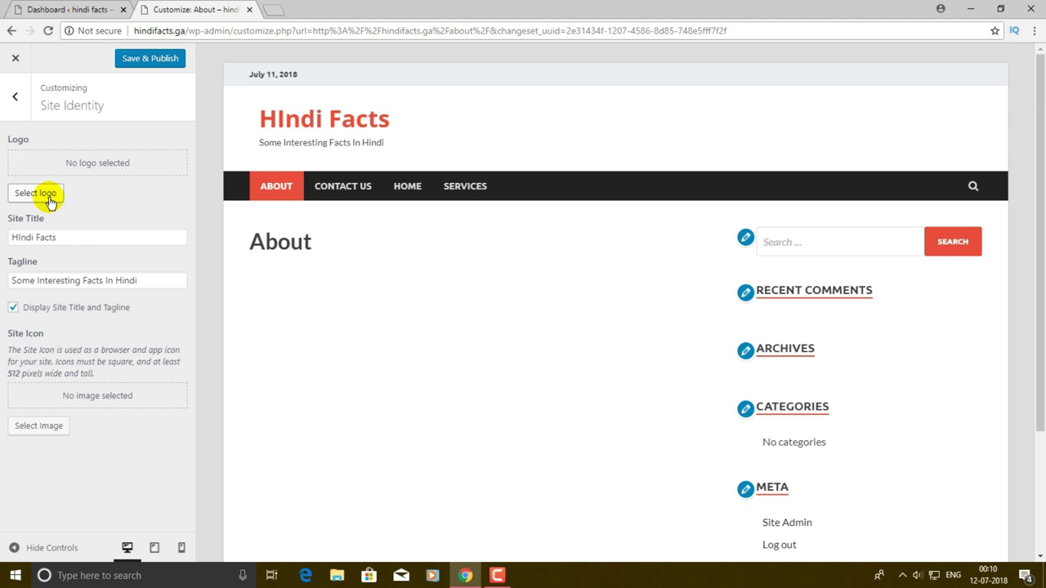
click(49, 199)
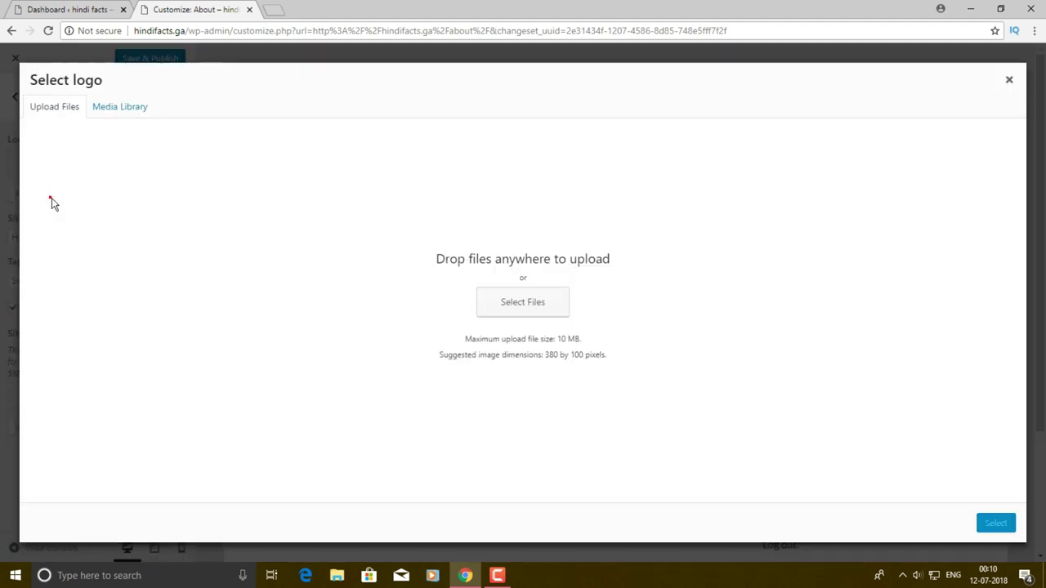
click(528, 300)
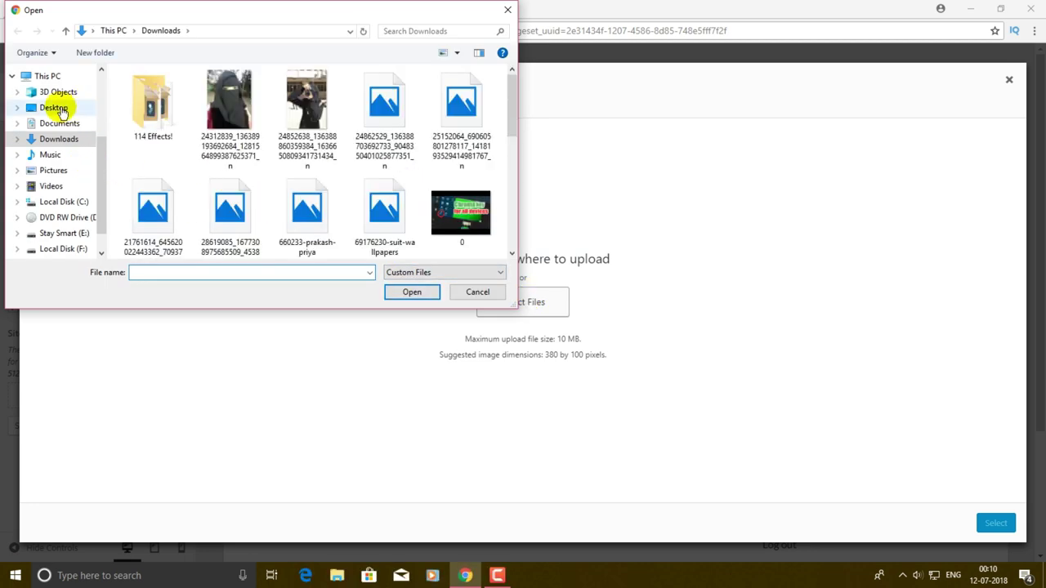
click(64, 107)
scroll(479, 152, down, 1)
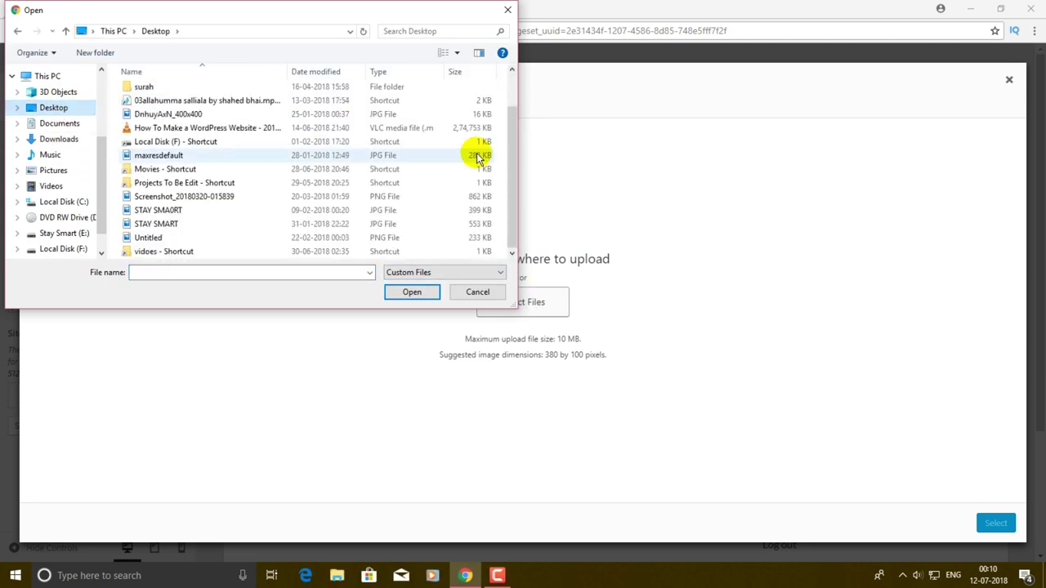
click(161, 211)
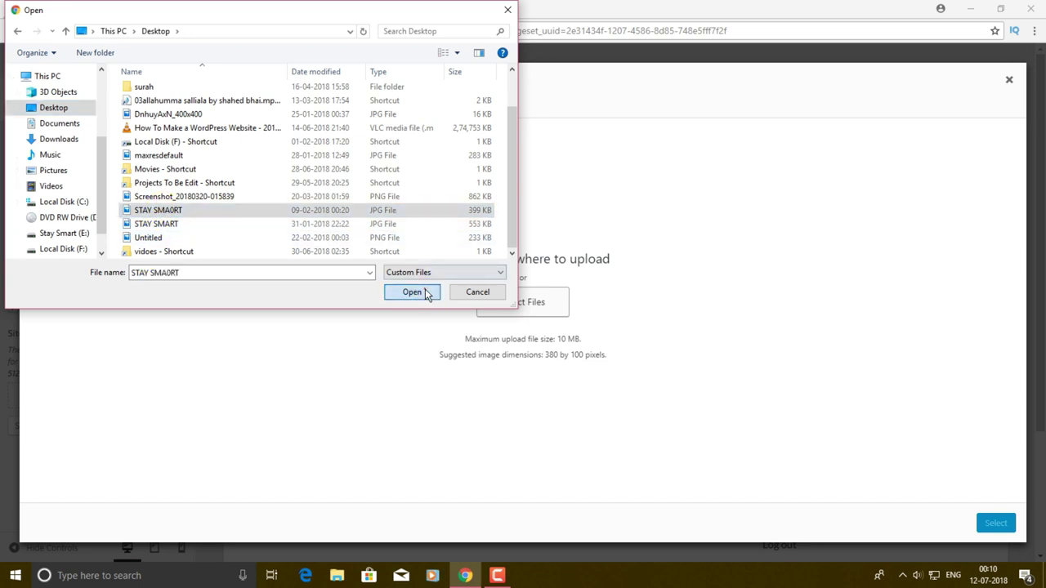
click(425, 292)
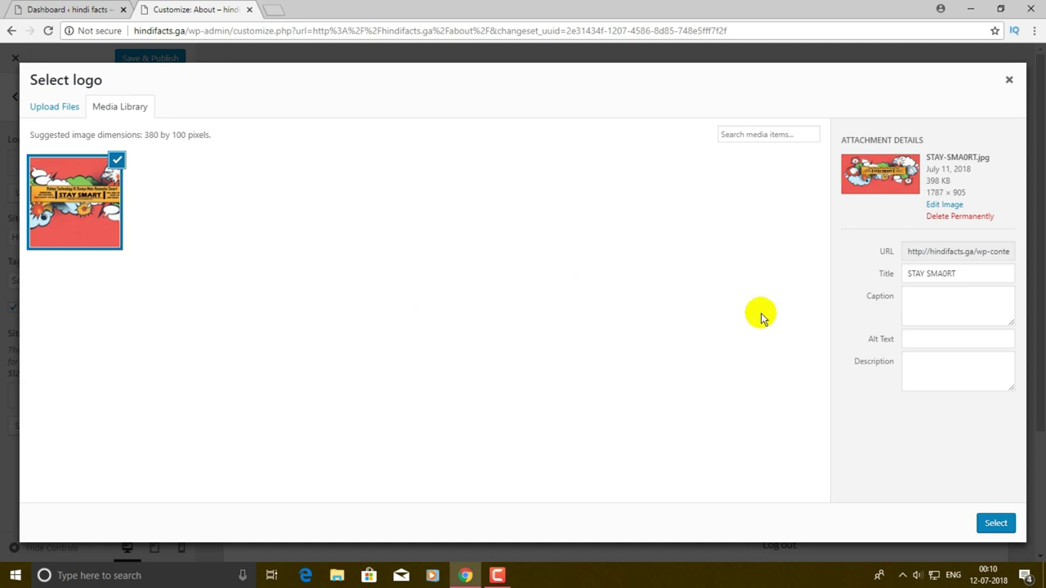
click(997, 523)
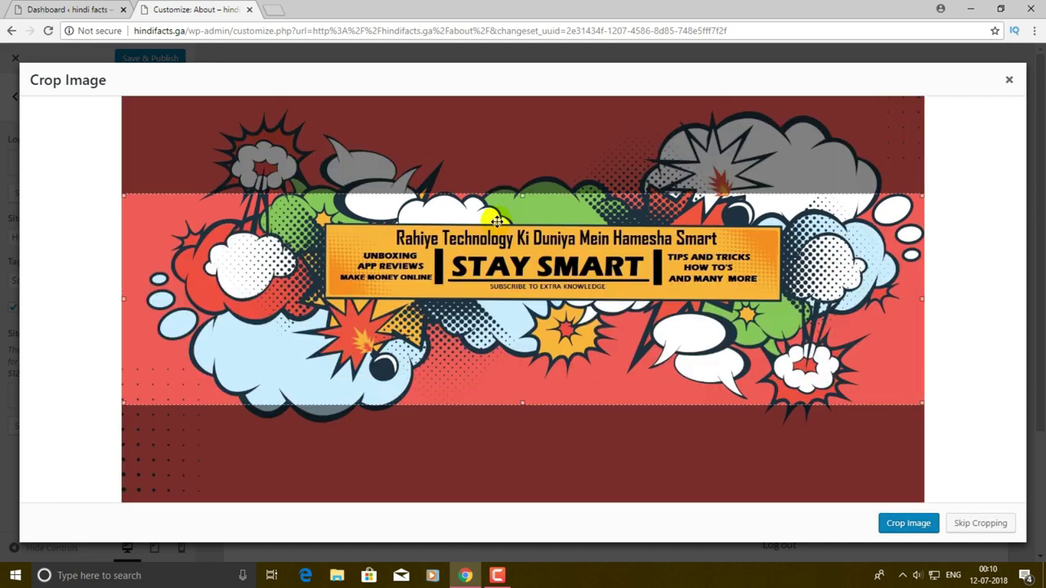
mouse_move(497, 222)
mouse_down()
mouse_move(496, 279)
mouse_move(497, 214)
mouse_up()
drag(524, 386, 532, 311)
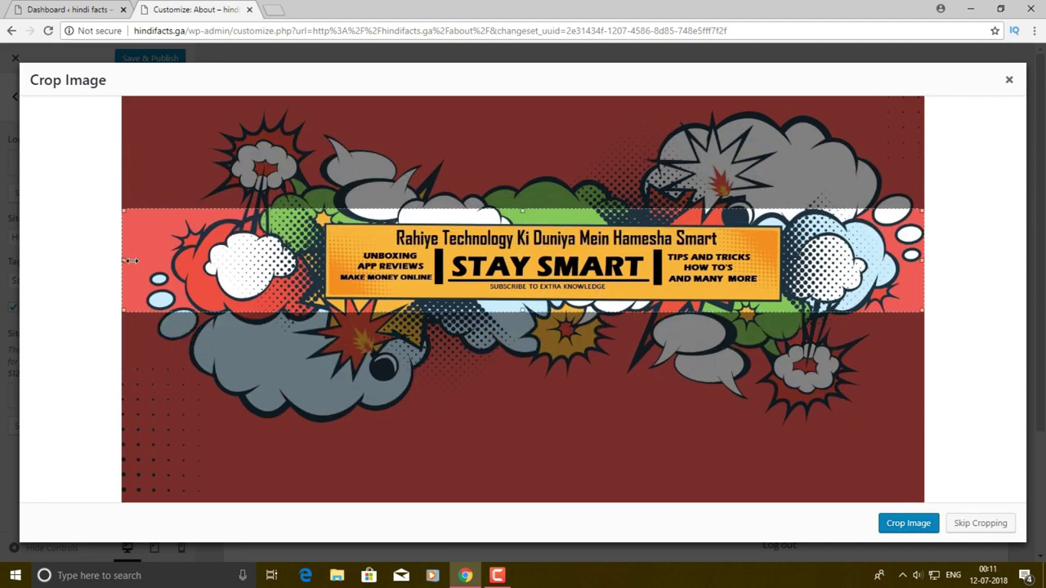
drag(124, 261, 320, 261)
drag(922, 261, 784, 261)
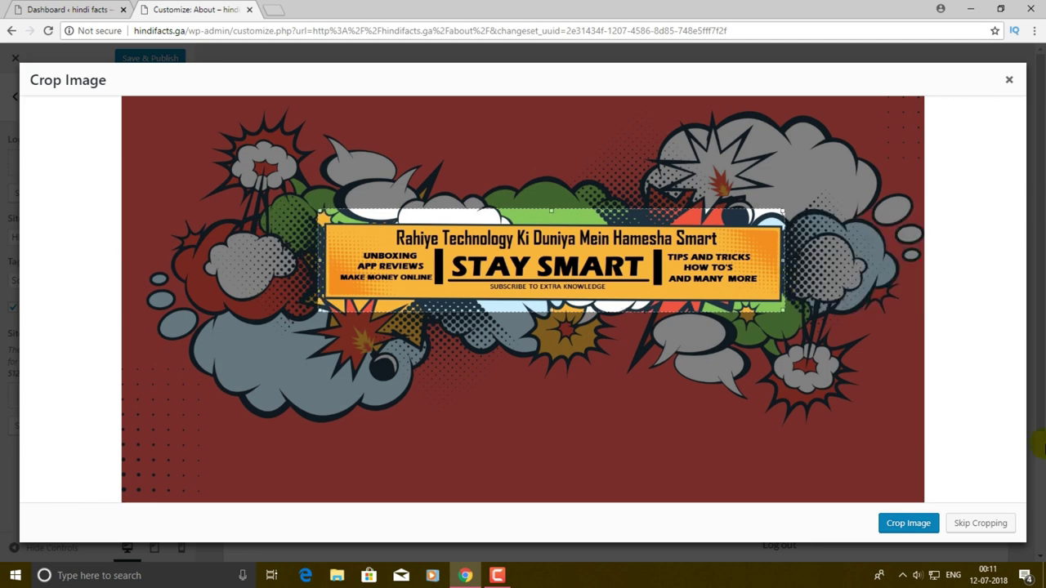
click(891, 527)
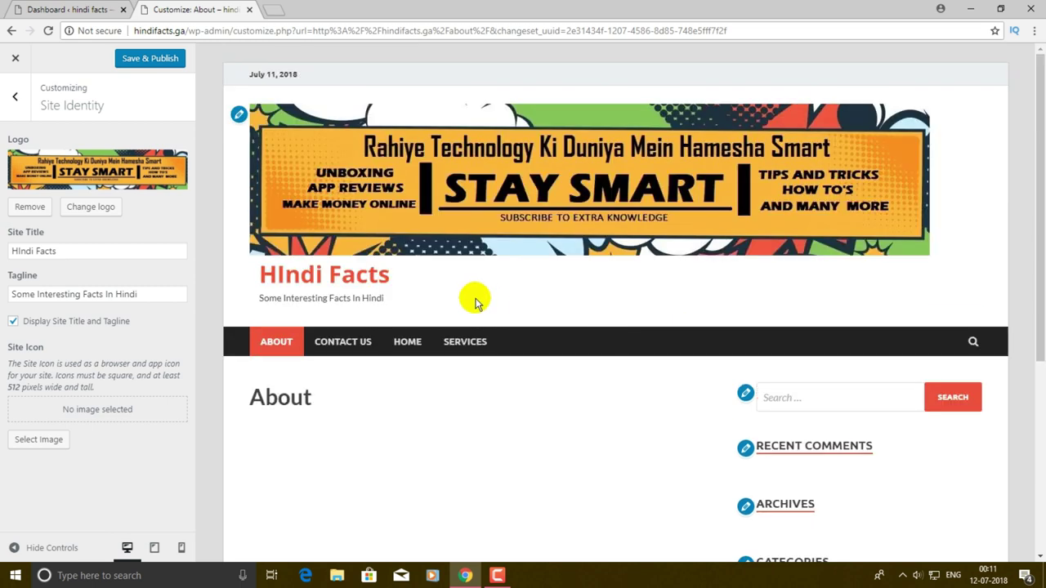
drag(318, 187, 887, 525)
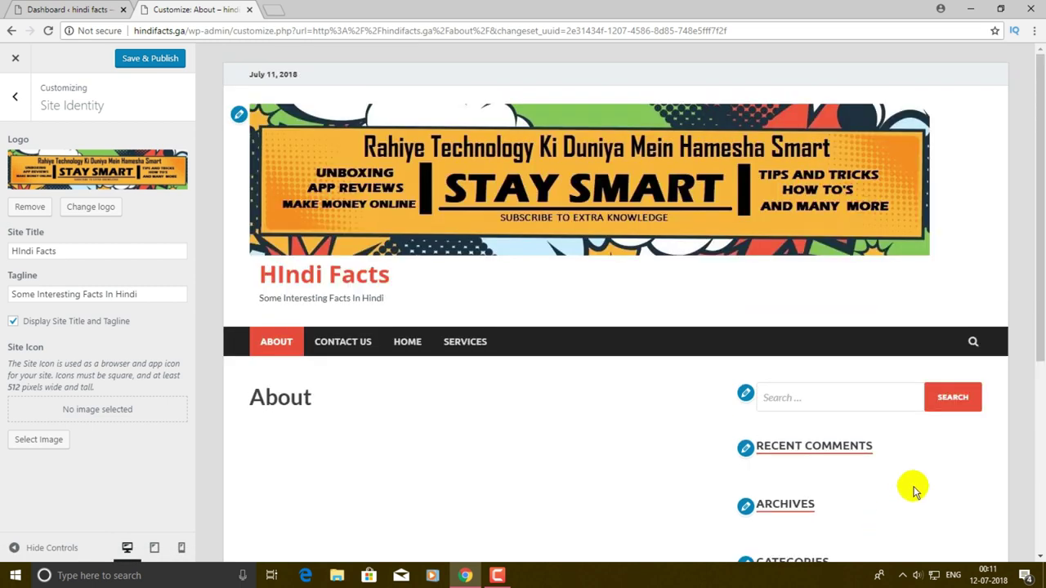
scroll(736, 351, down, 3)
scroll(572, 319, up, 3)
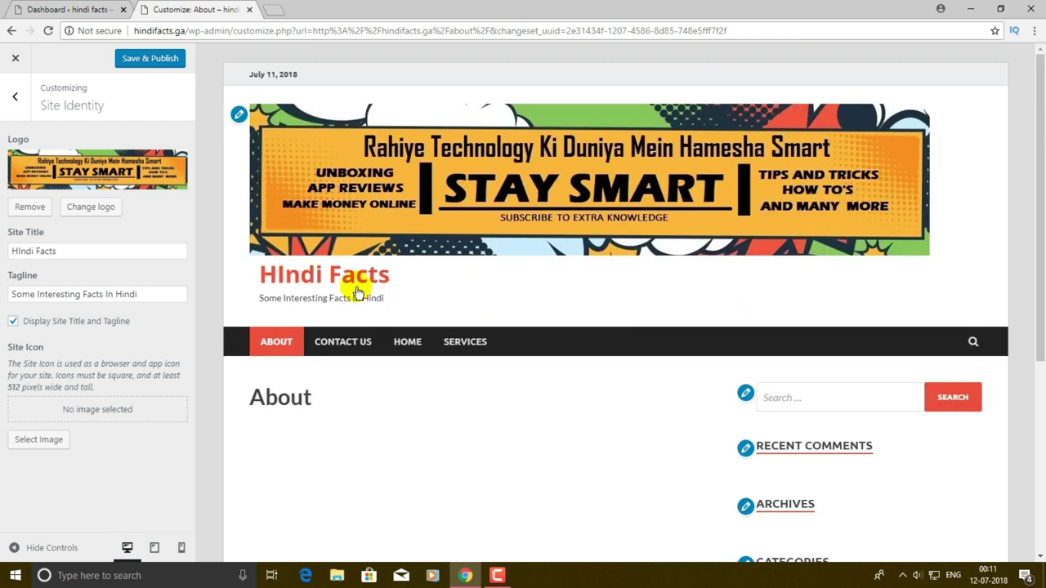
drag(317, 190, 620, 156)
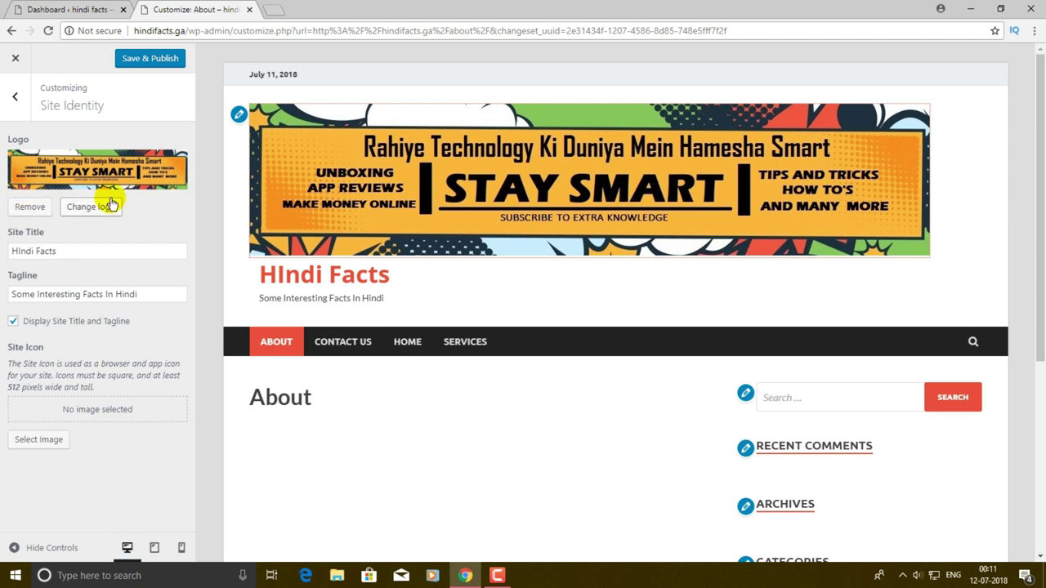
- Remove the site logo and upload the STAY SMA0RT image for the site icon
click(25, 209)
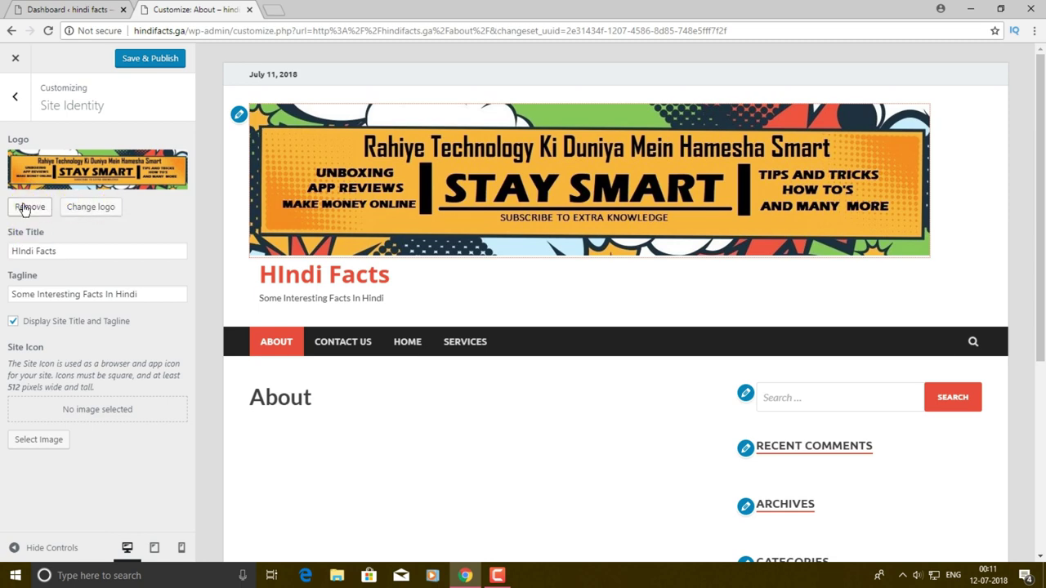
scroll(409, 264, down, 5)
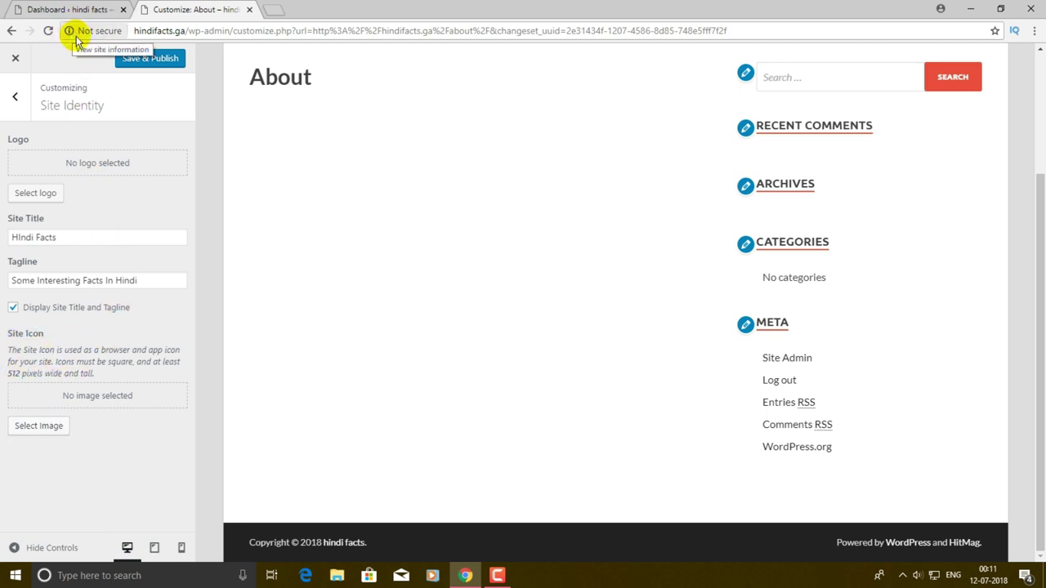
click(31, 427)
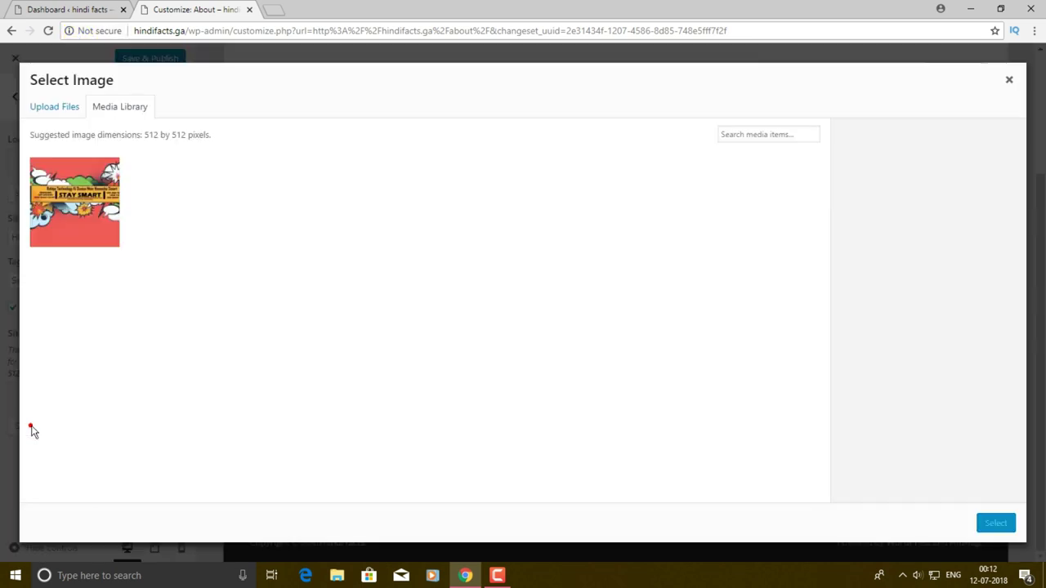
click(68, 113)
click(543, 297)
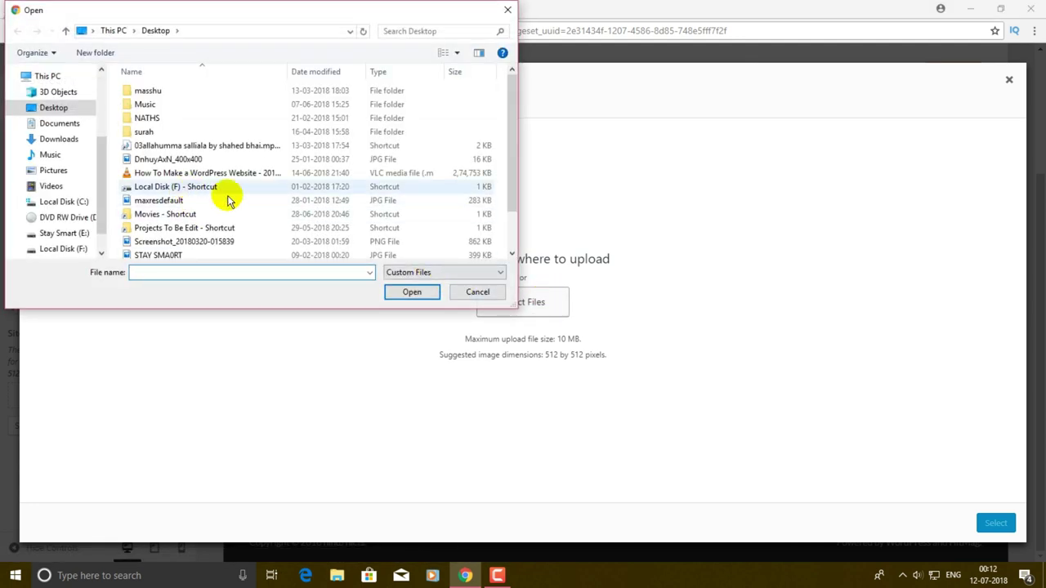
scroll(261, 204, down, 1)
click(175, 210)
click(413, 292)
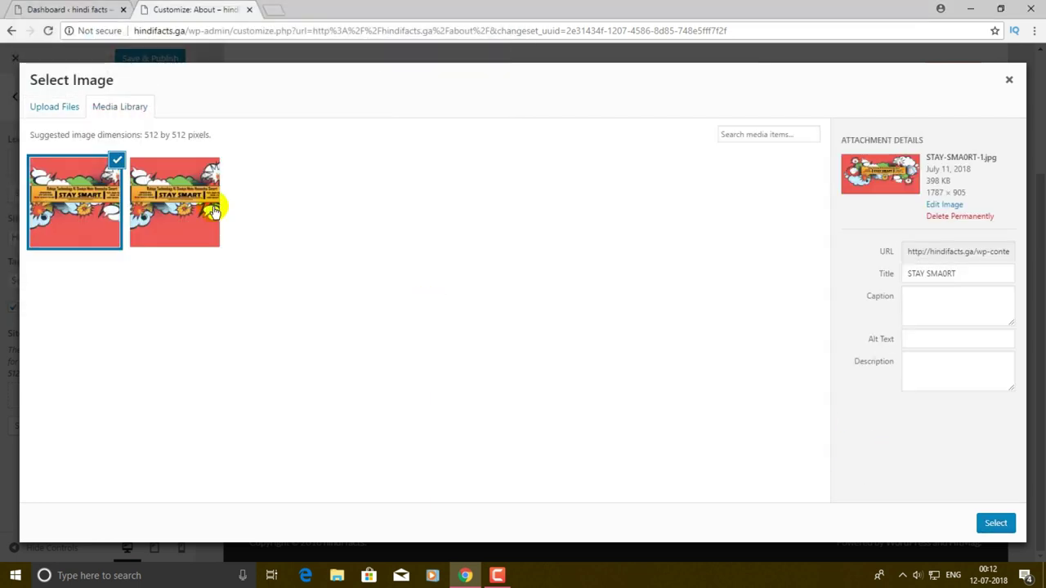
- Crop the uploaded banner as the site icon, then go back to the Dashboard
click(995, 525)
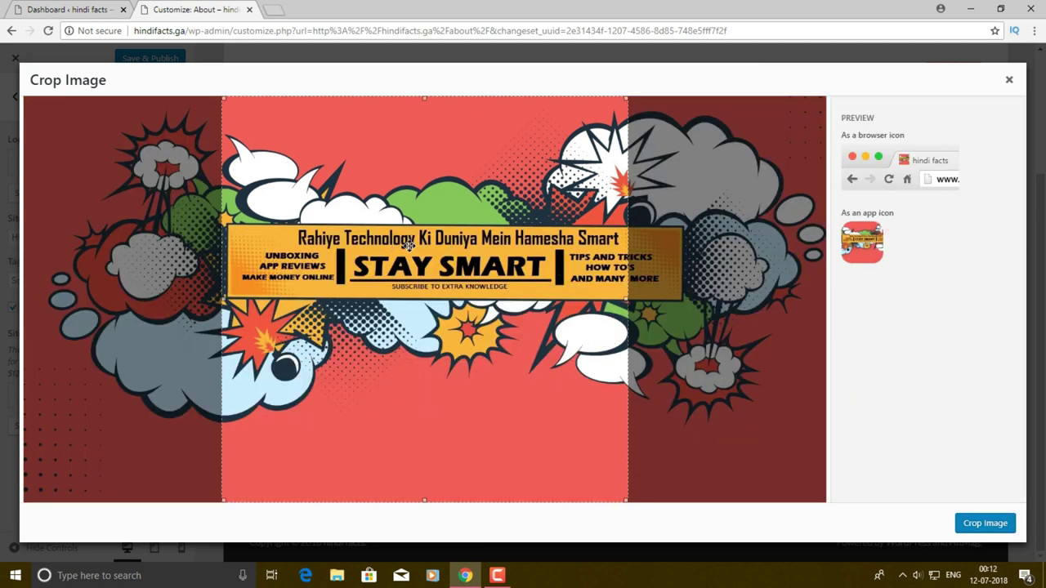
drag(401, 249, 417, 237)
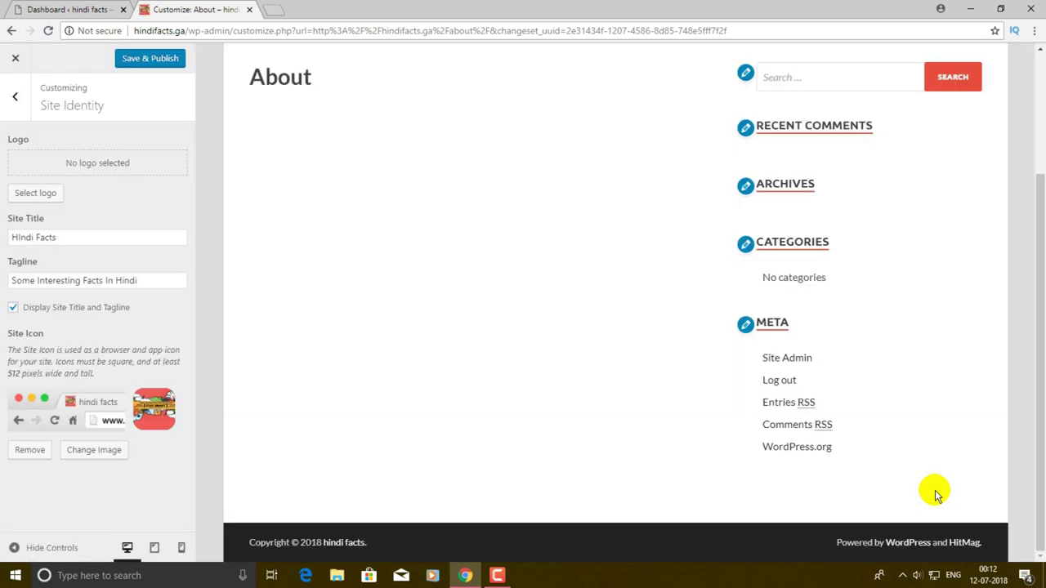
click(144, 8)
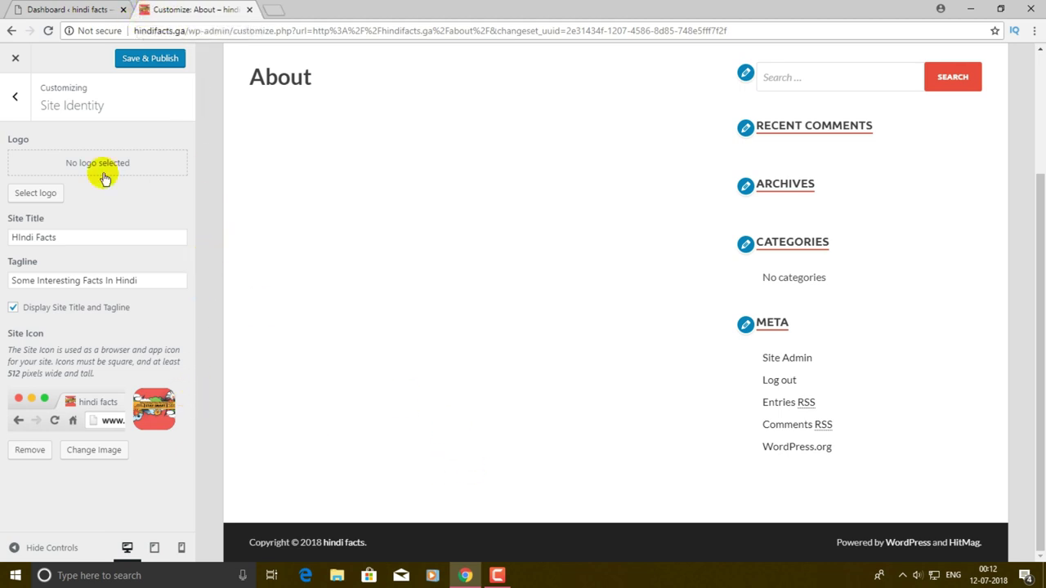
click(47, 8)
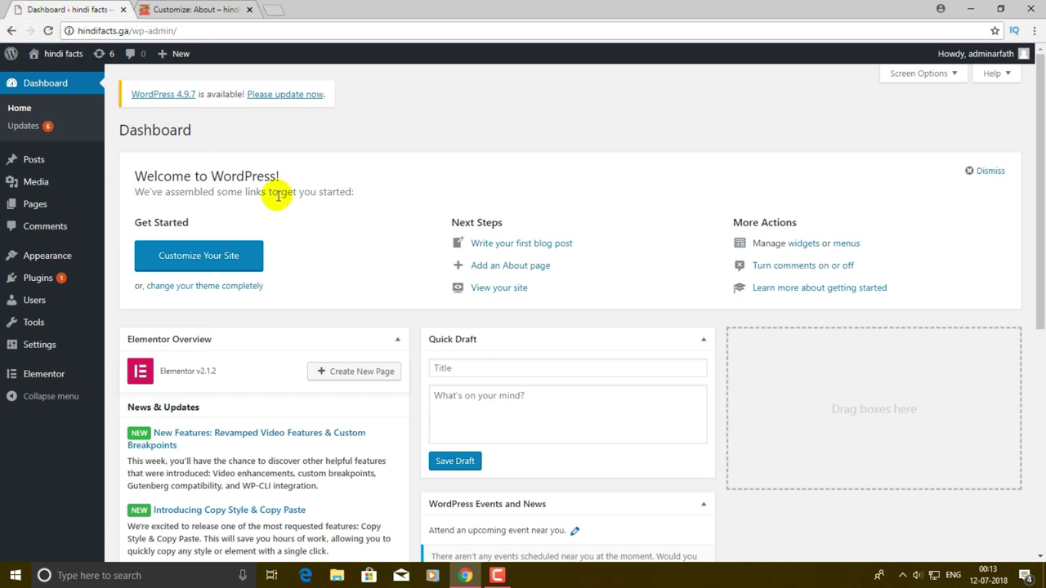
- Publish the site identity changes from the Customizer
key(F5)
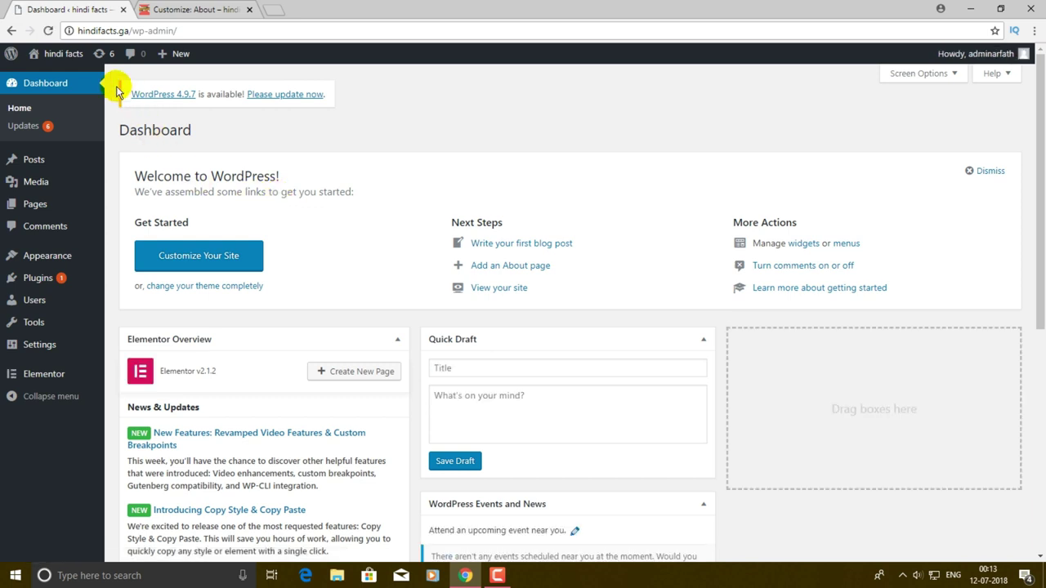
click(48, 30)
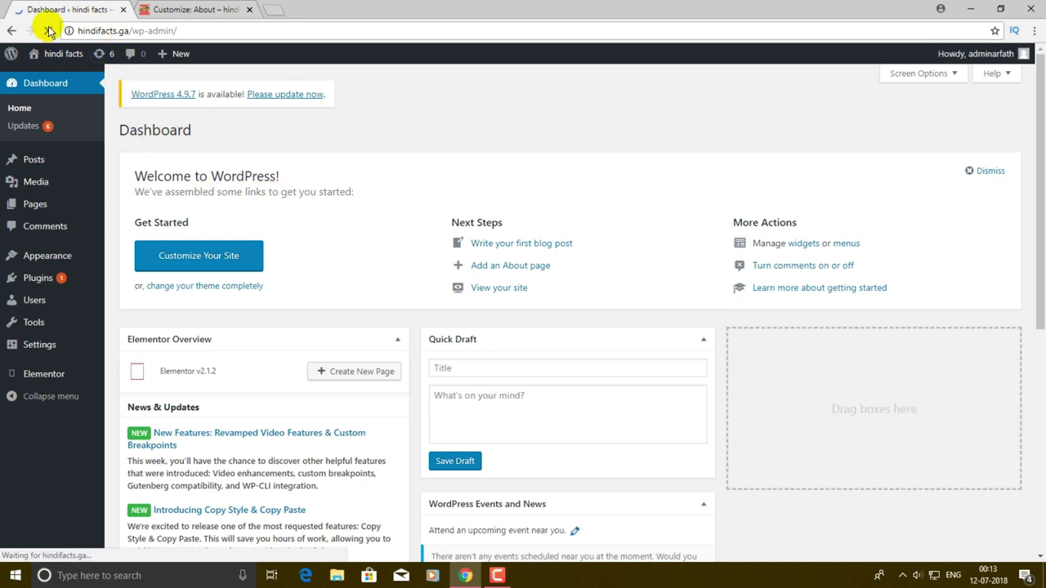
click(174, 9)
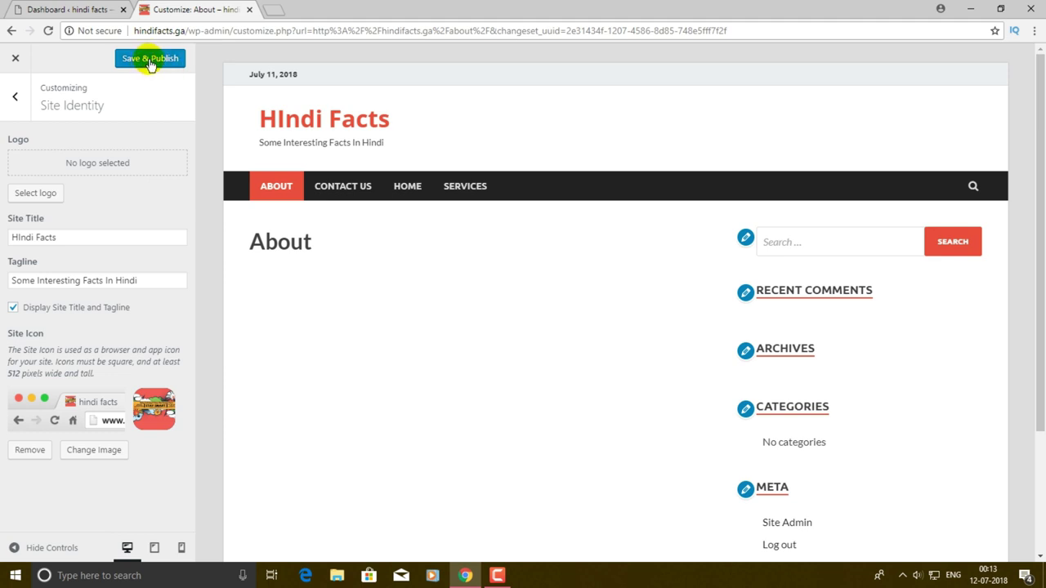
click(150, 60)
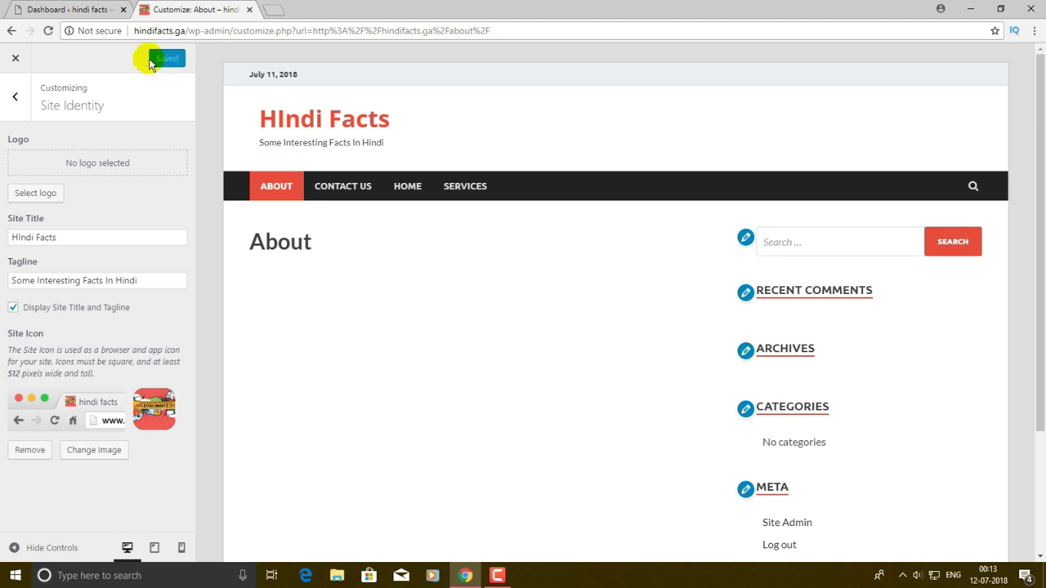
- Reload the Dashboard and open the live site in a new tab via Visit Site
click(37, 9)
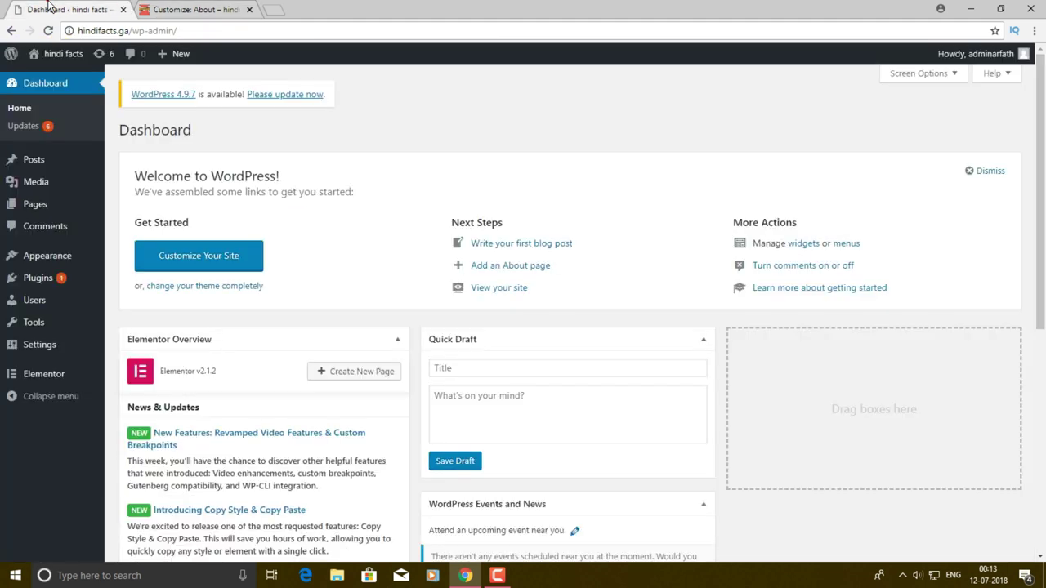
scroll(458, 123, down, 5)
scroll(445, 131, up, 5)
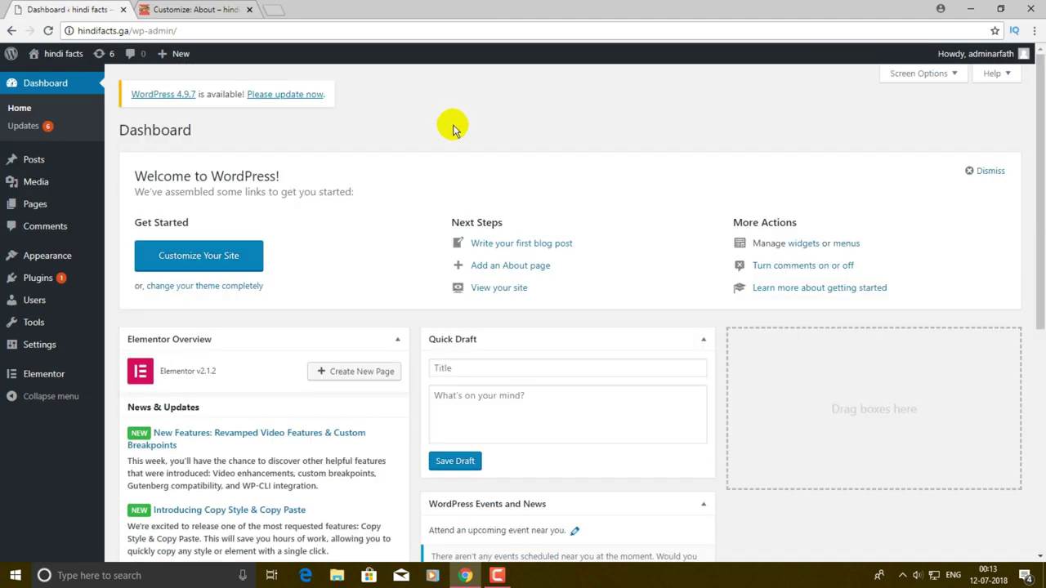
key(F5)
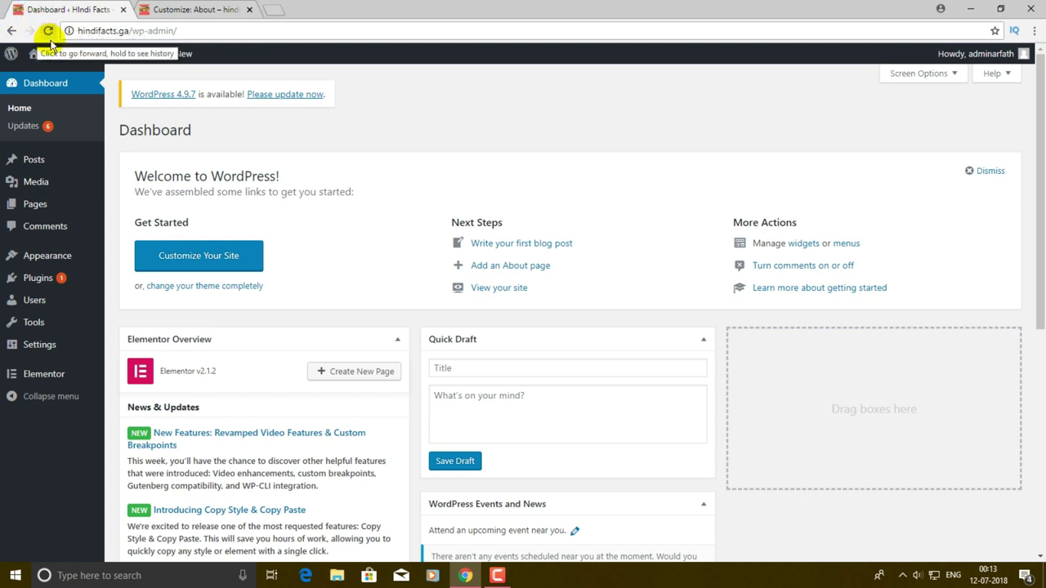
mouse_move(46, 64)
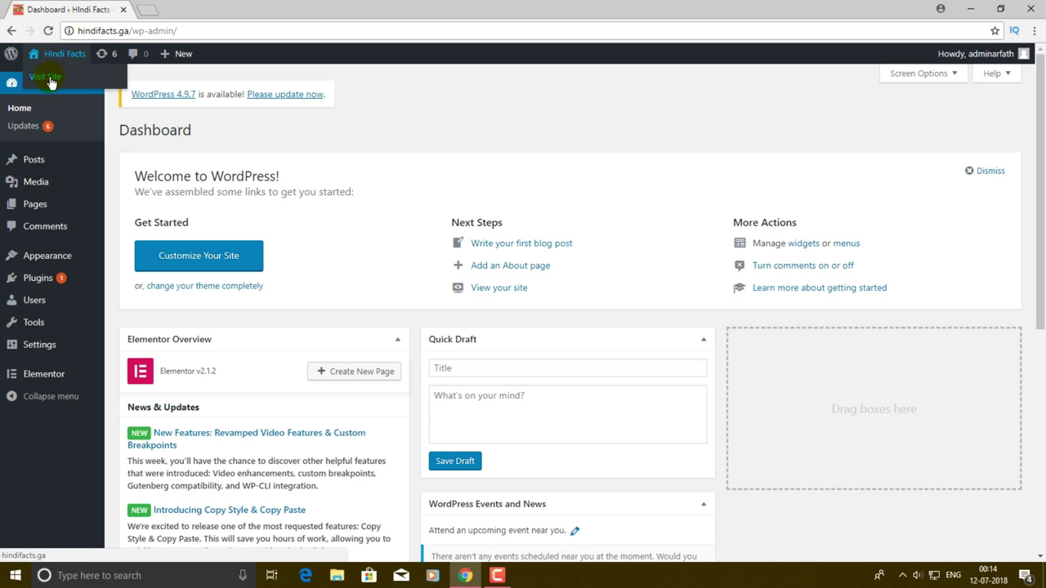
right_click(49, 79)
click(82, 85)
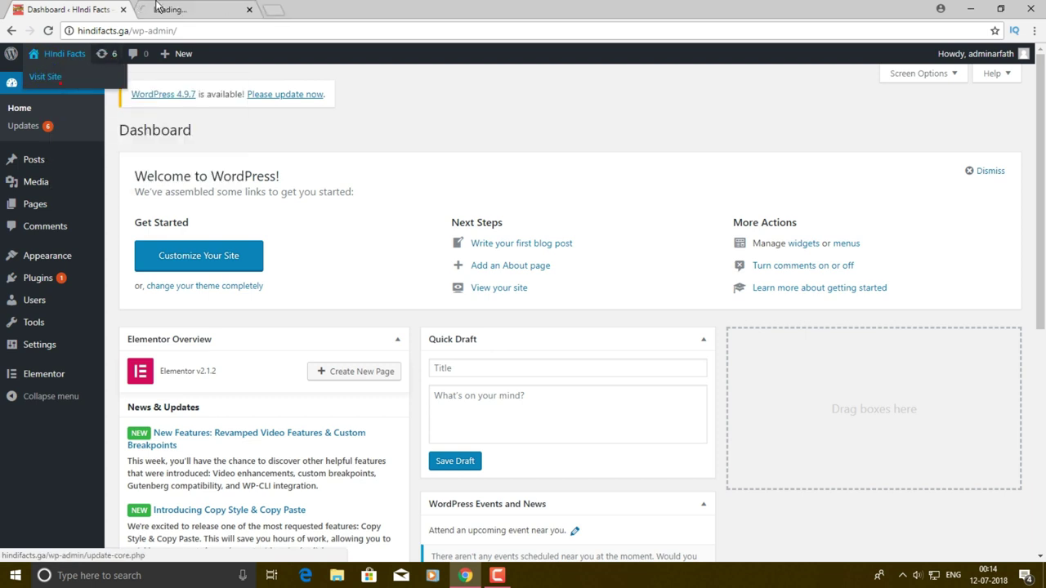
- Review the live homepage with its new title and select the Nothing Found heading
click(199, 8)
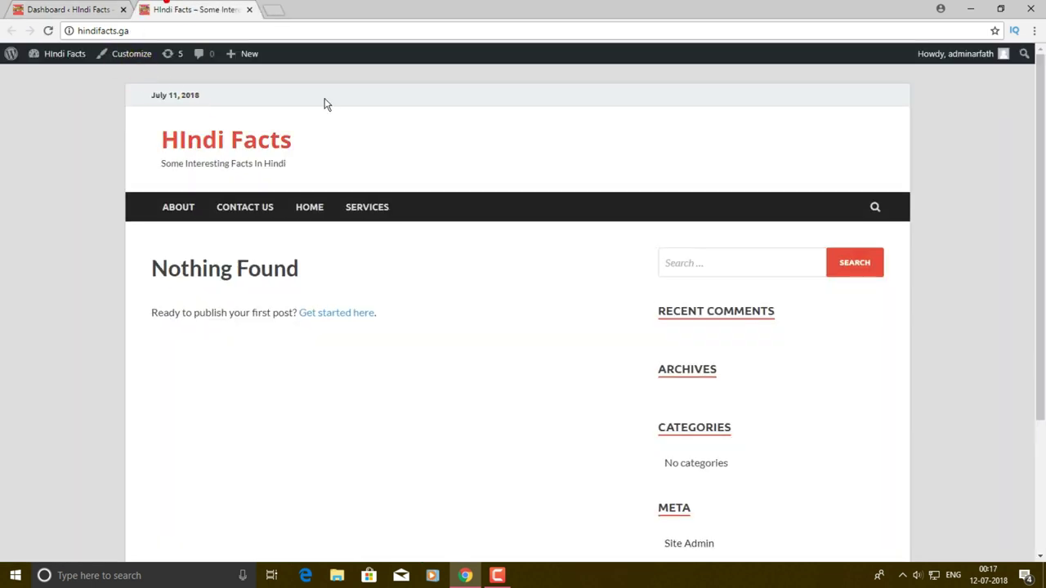
scroll(546, 292, down, 1)
scroll(625, 255, up, 1)
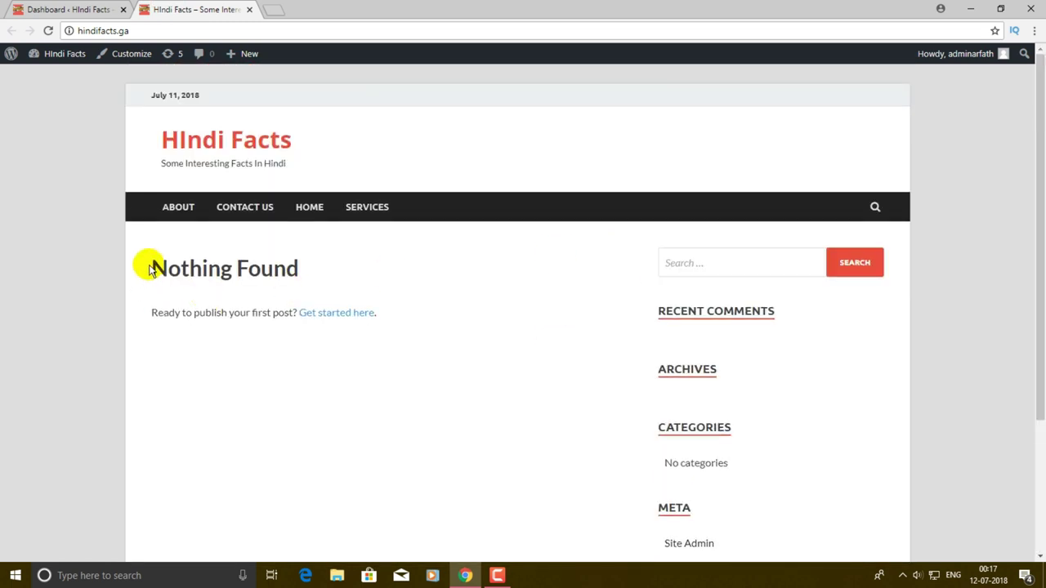
drag(147, 268, 407, 275)
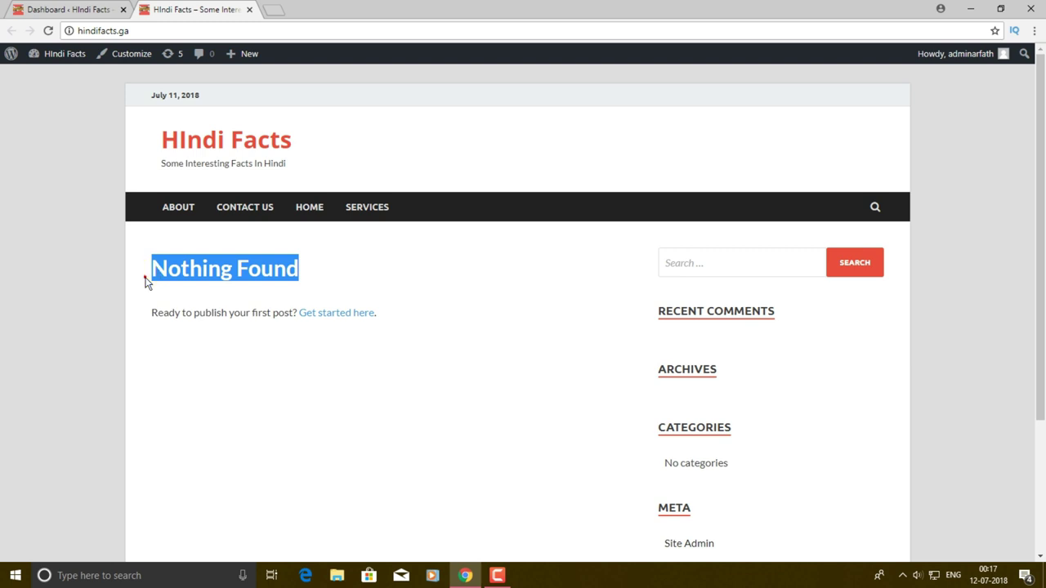
- Confirm the live About page is still empty, then return to the admin Pages menu
click(145, 278)
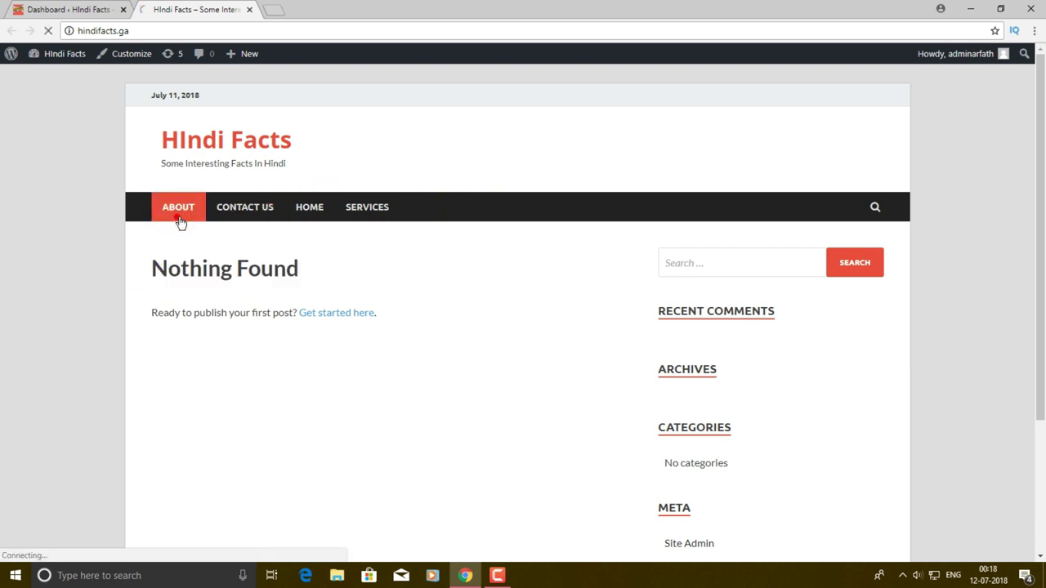
scroll(269, 290, down, 3)
scroll(270, 290, up, 2)
scroll(430, 387, down, 3)
scroll(384, 364, up, 2)
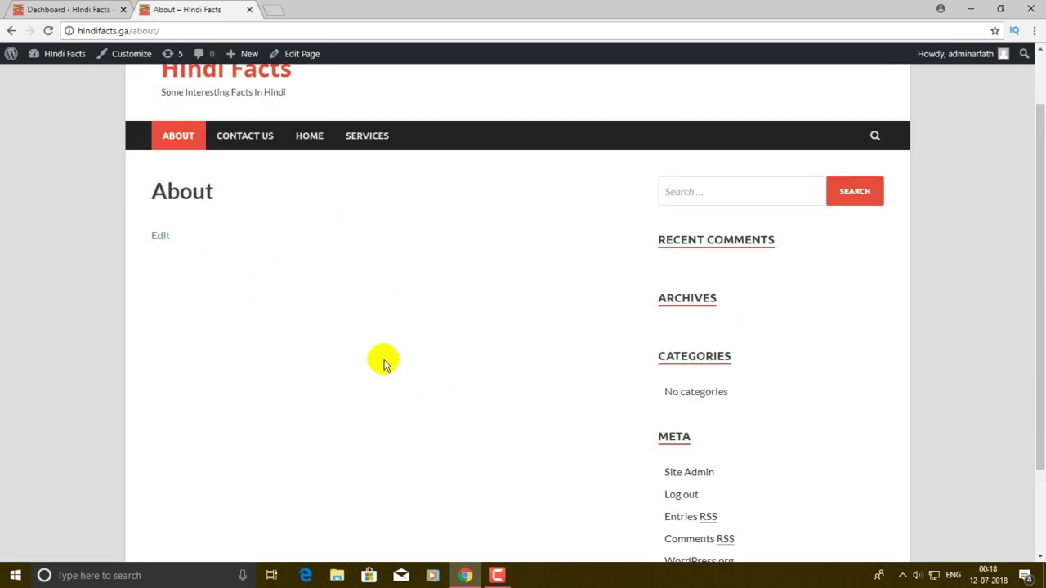
scroll(384, 363, up, 1)
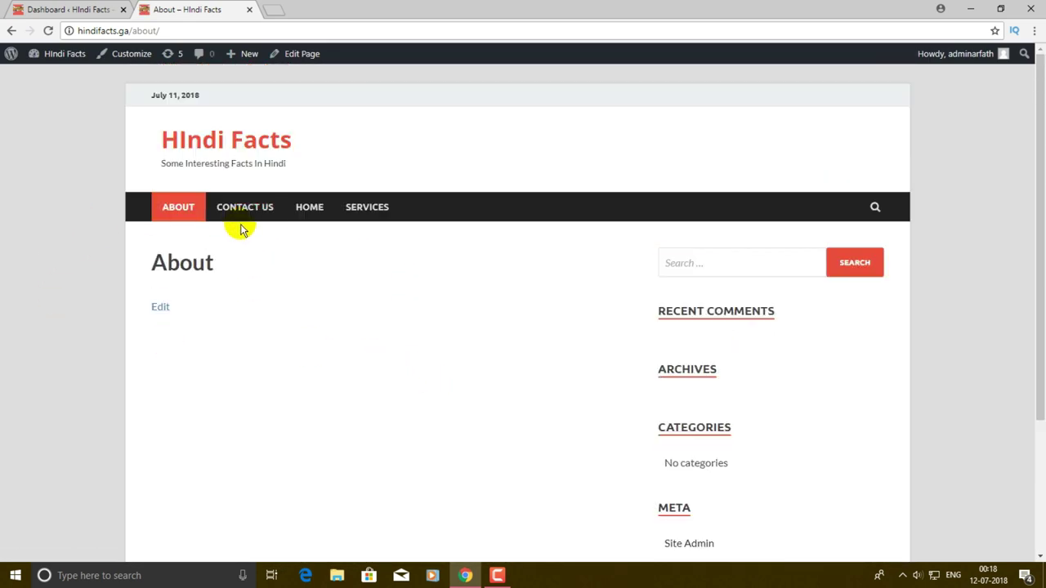
scroll(439, 339, down, 2)
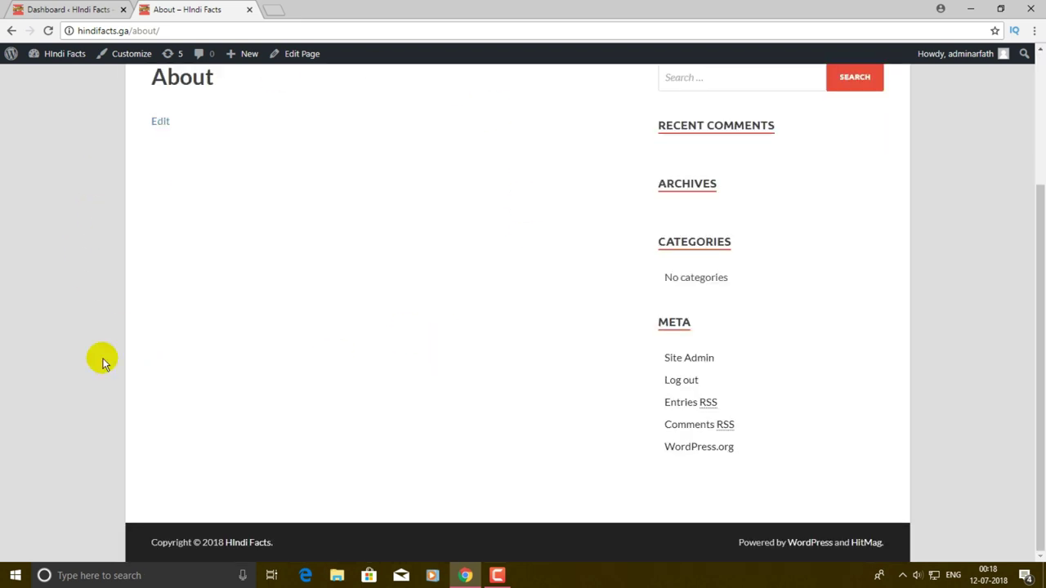
scroll(322, 267, up, 3)
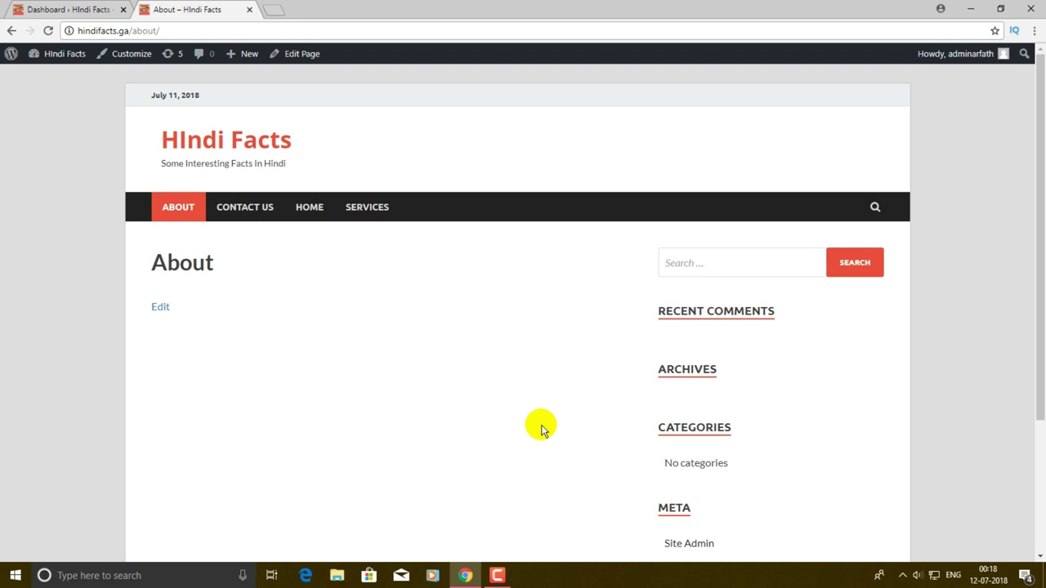
click(78, 9)
mouse_move(36, 209)
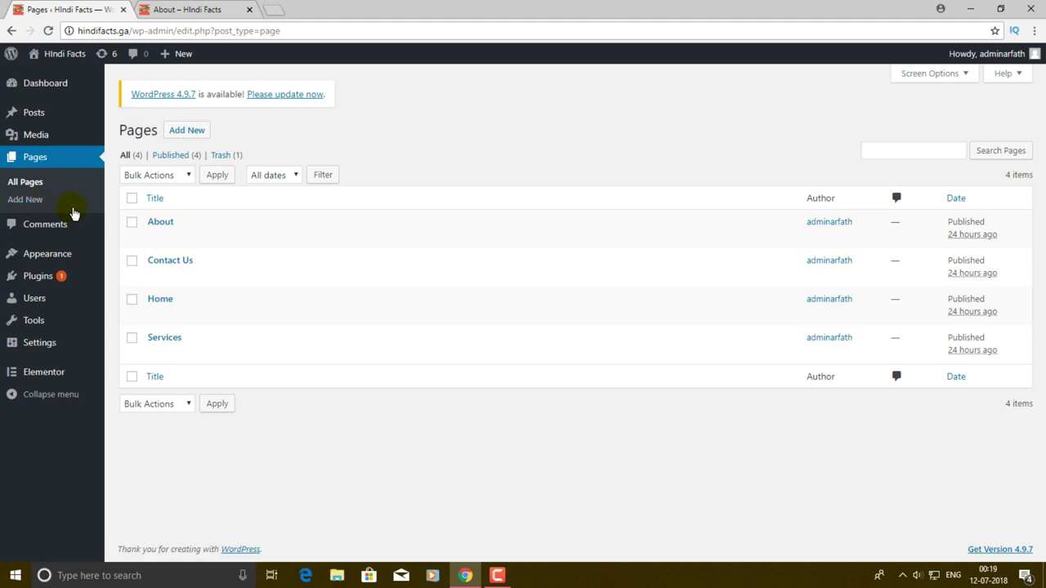
- Paste the Gadgets To Use paragraph into the About page, update it, and open the live site
click(155, 237)
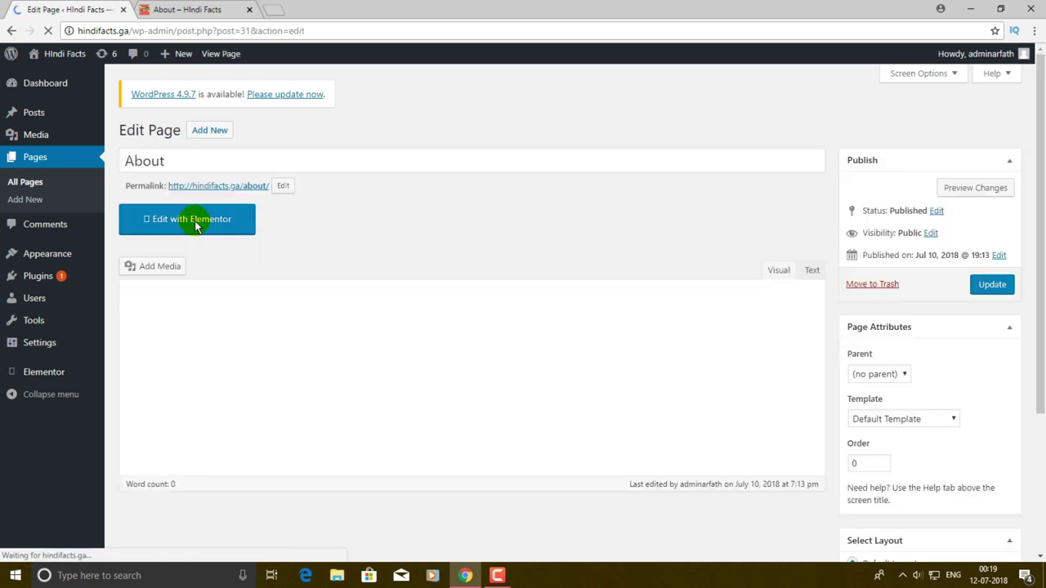
scroll(313, 170, down, 2)
scroll(313, 170, up, 2)
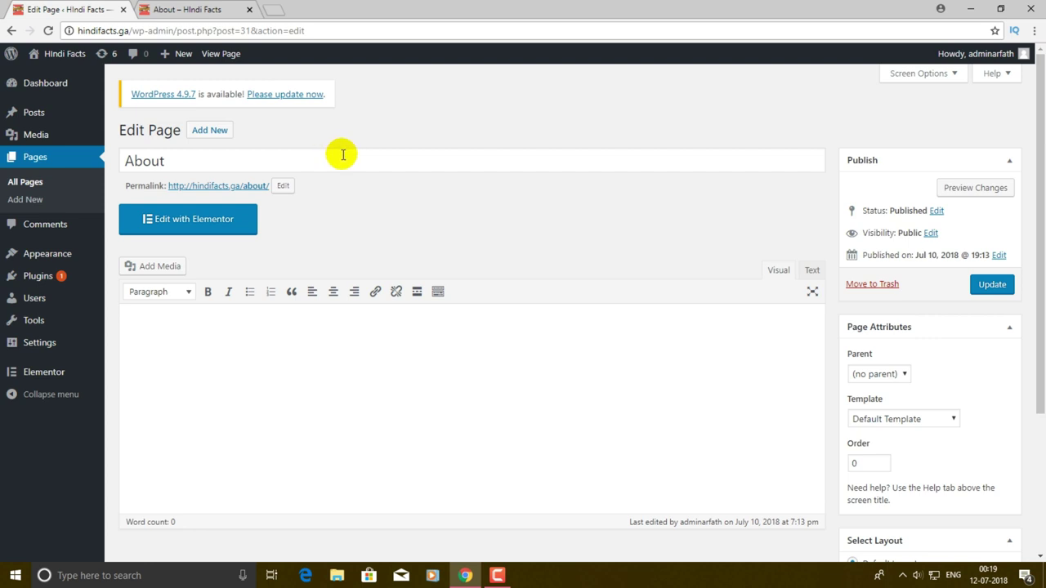
scroll(385, 334, down, 3)
scroll(385, 333, up, 3)
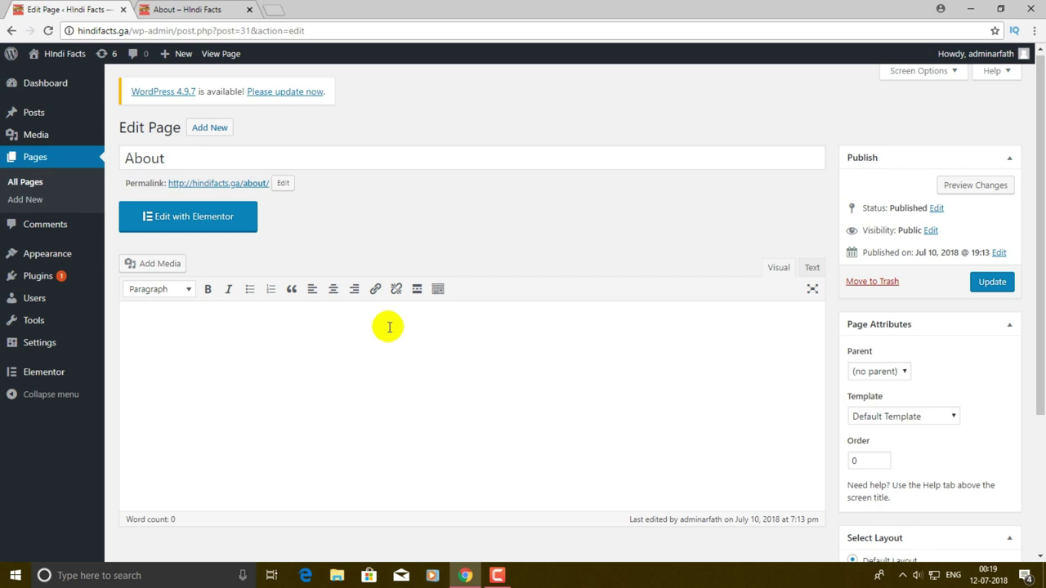
click(298, 347)
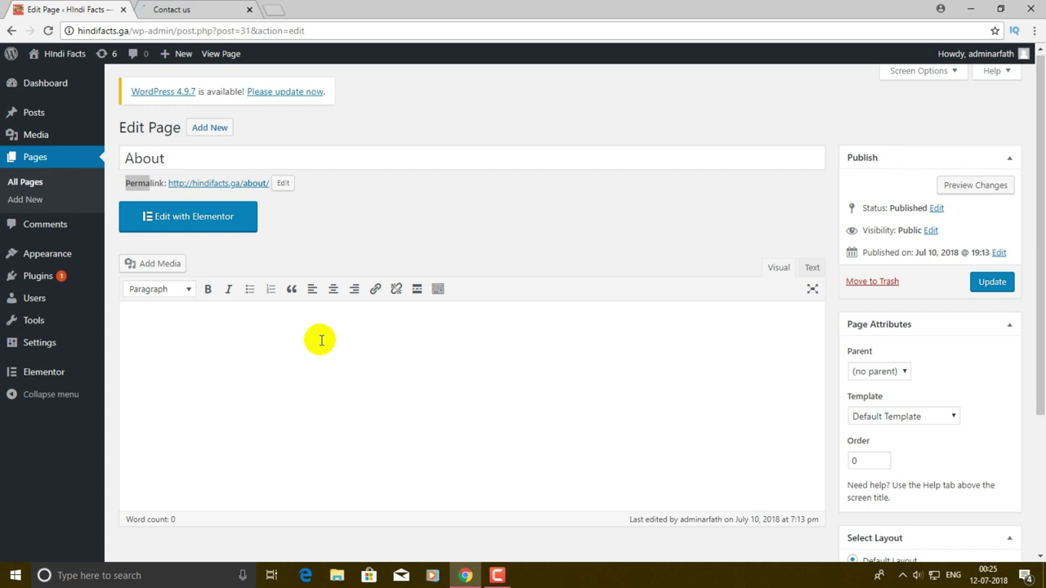
text(Gadgets To Use is a one-stop destination for all the latest technology and gadgets news that’s happening all around the world. We operate from New Delhi with reporting offices in Bengaluru and Mumbai also. At Gadgets To Use, we track the Indian market and tech industry happenings 24×7 to make sure our readers will be served with the latest information at a blazing fast speed.)
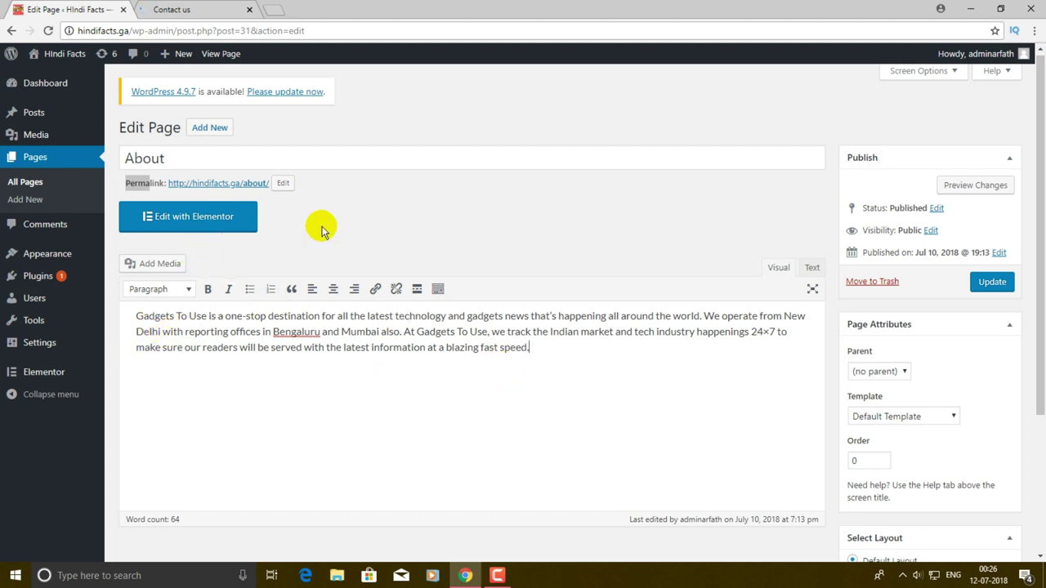
click(1000, 285)
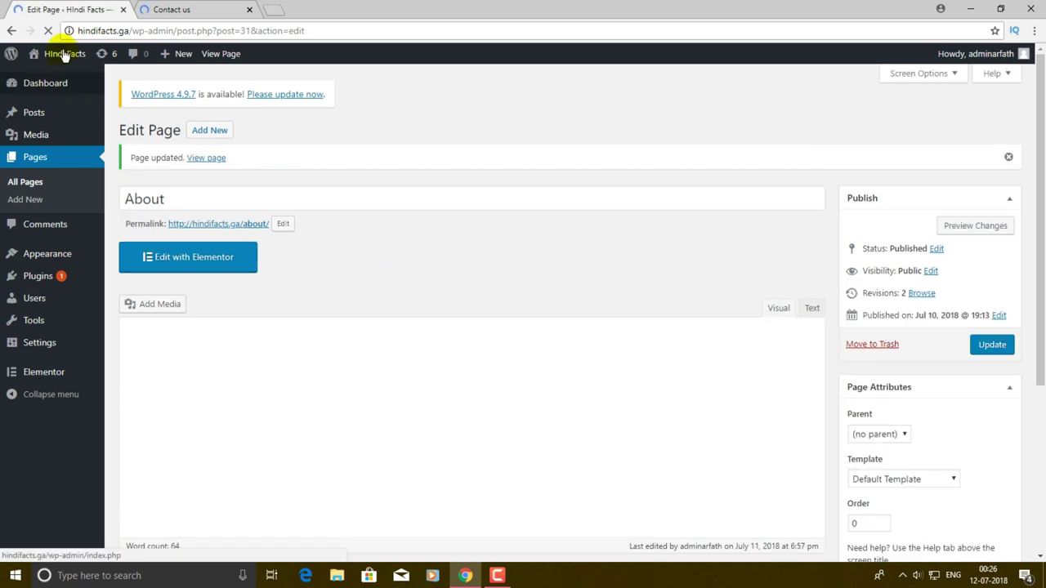
right_click(70, 52)
click(90, 61)
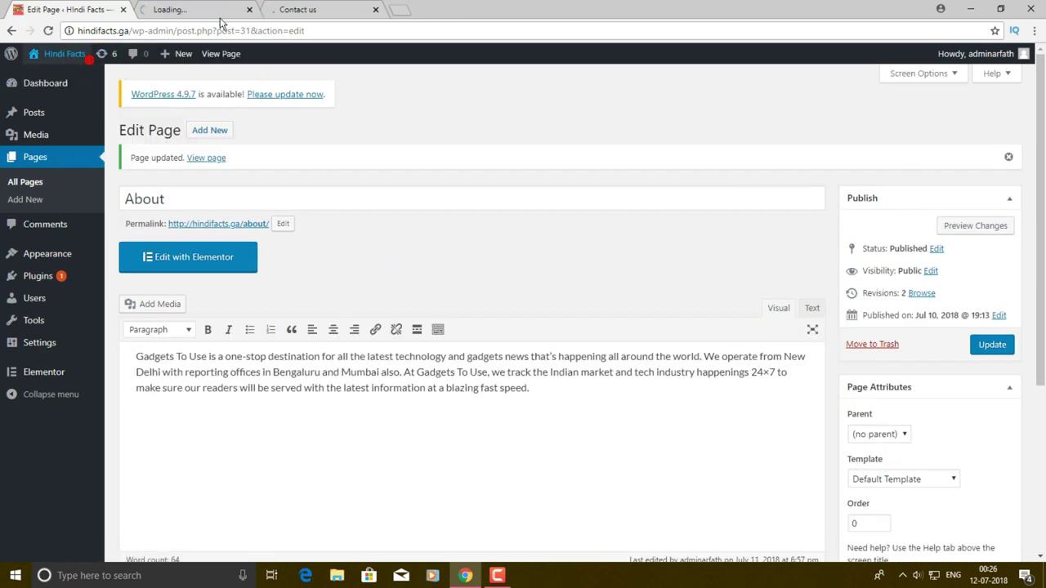
- Confirm the live About page shows the Gadgets To Use paragraph, then return to its editor
click(205, 9)
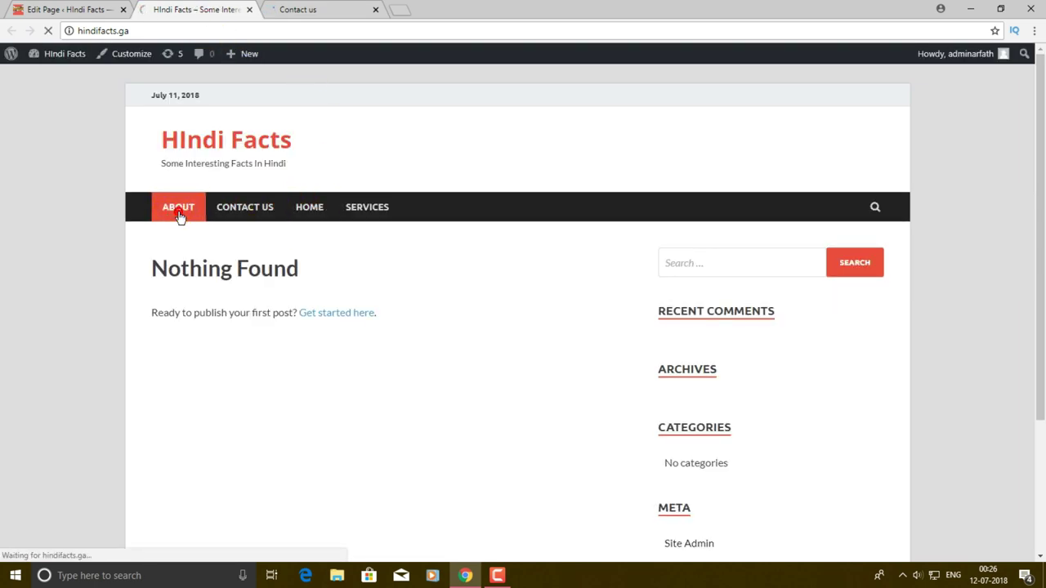
scroll(335, 233, down, 3)
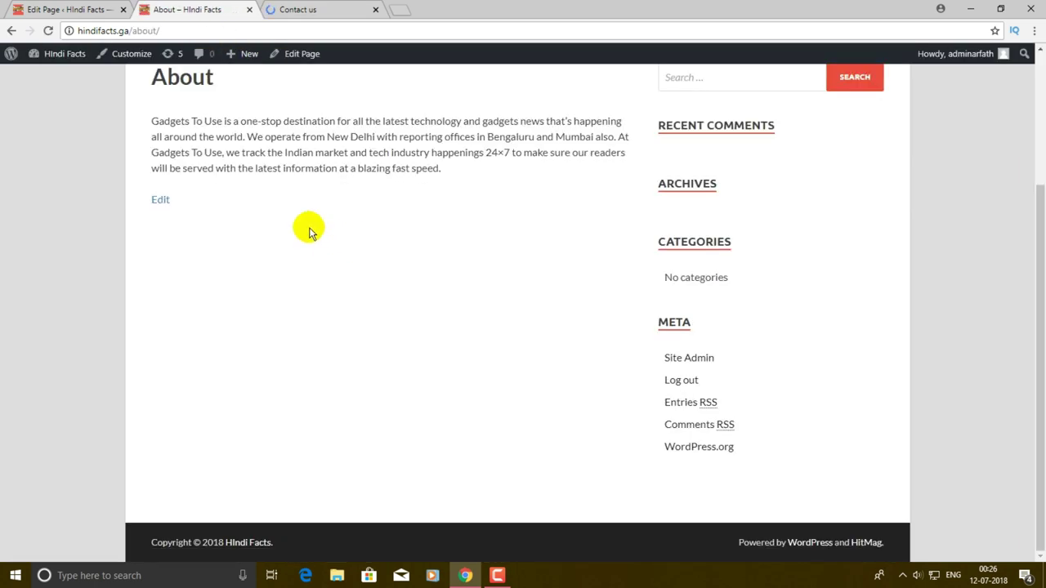
scroll(309, 233, up, 3)
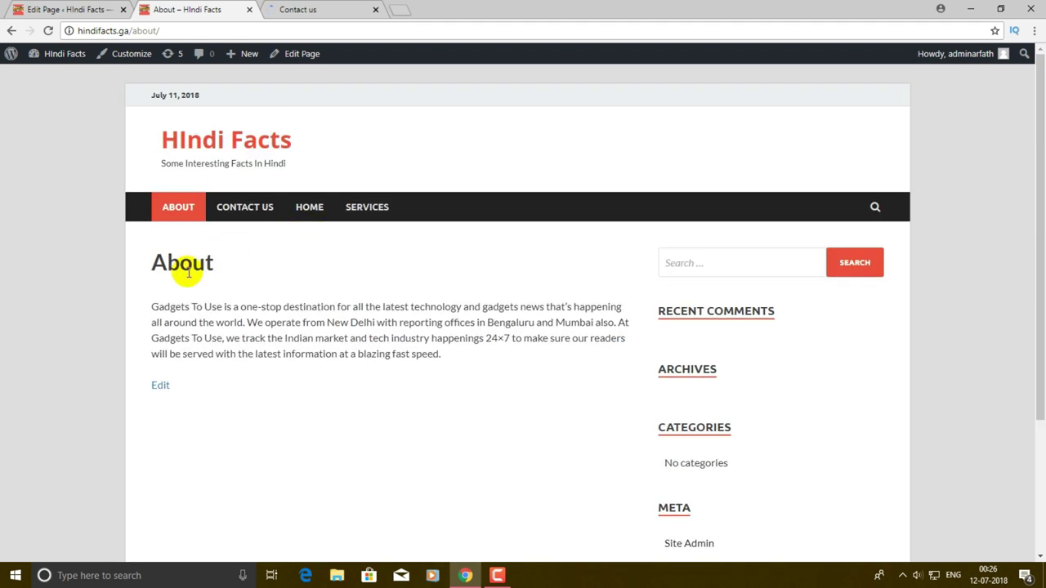
drag(152, 310, 414, 373)
click(431, 373)
drag(156, 307, 302, 408)
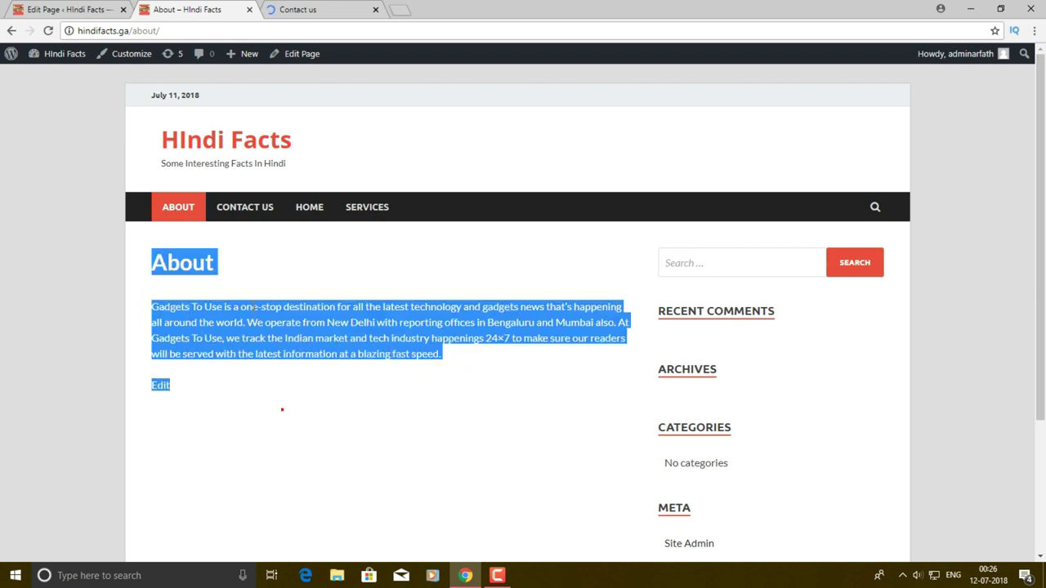
click(275, 248)
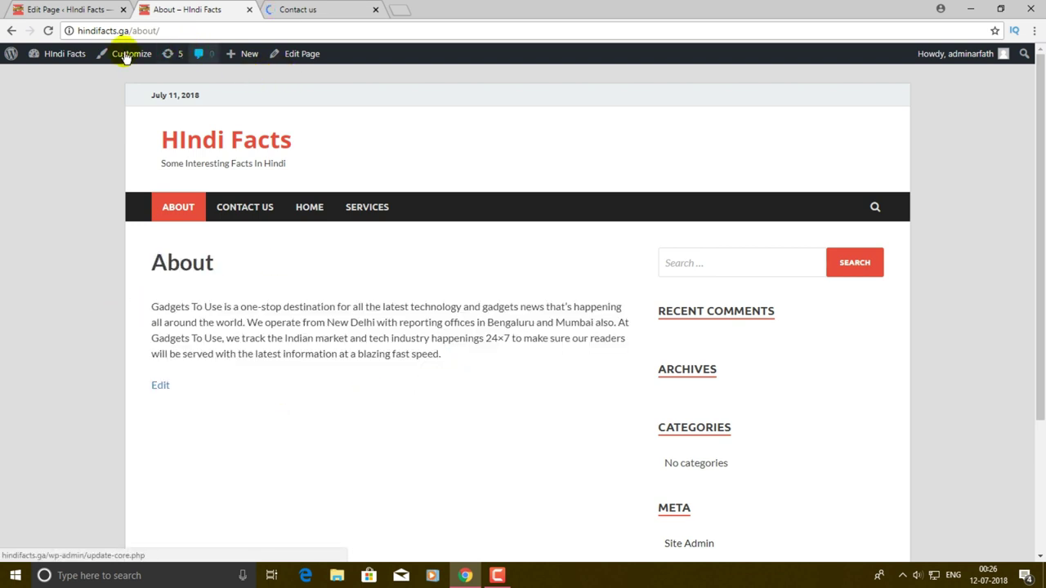
click(59, 9)
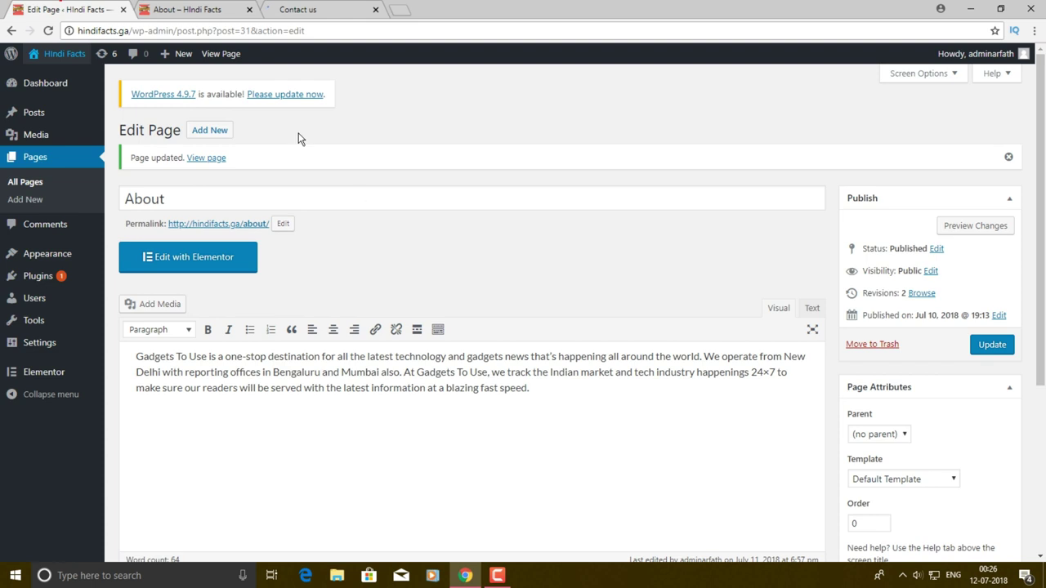
- Paste the contact points and office address into the Contact Us page and update it
click(40, 159)
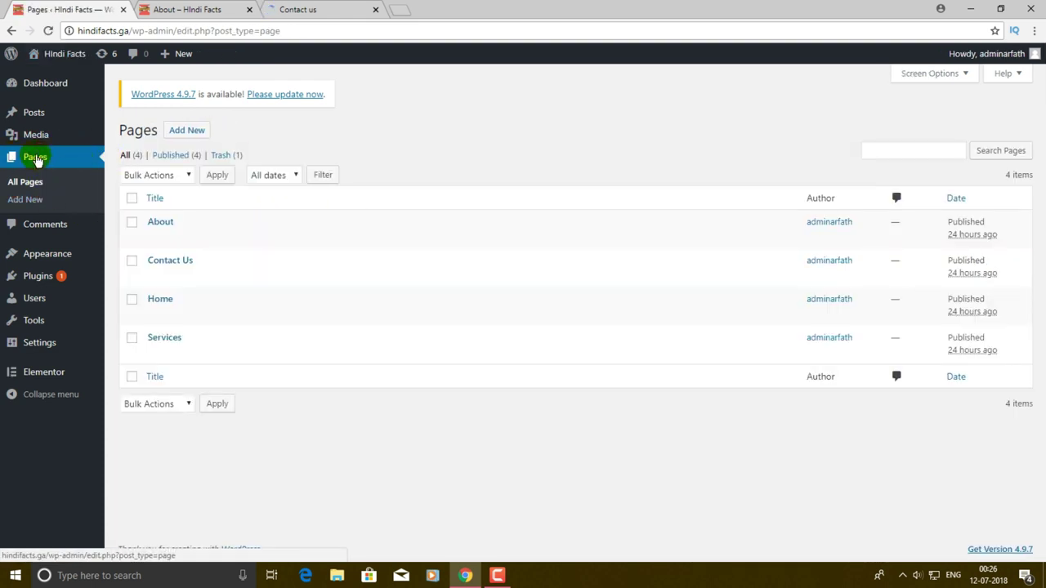
mouse_move(176, 265)
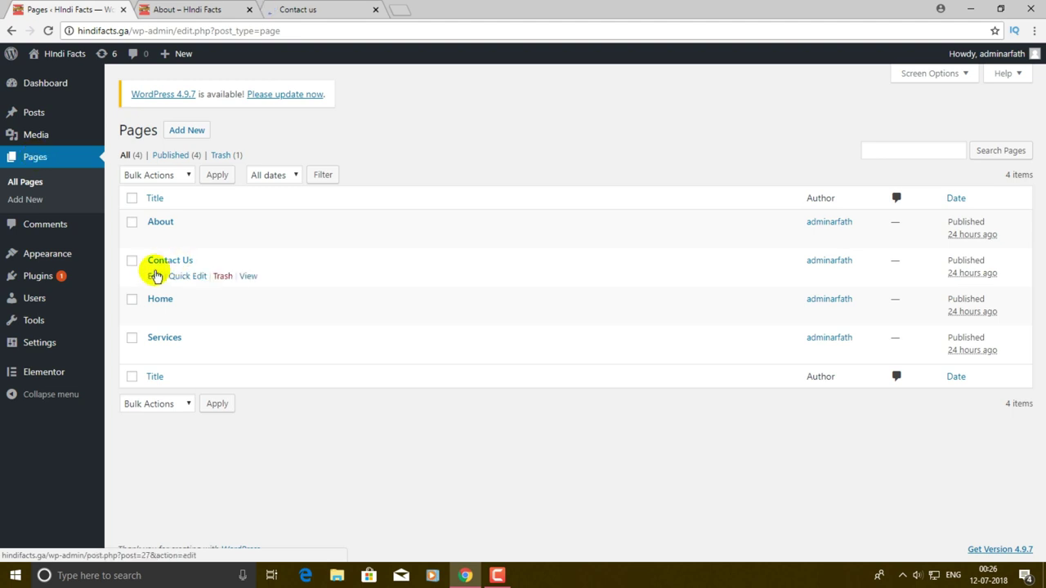
click(153, 276)
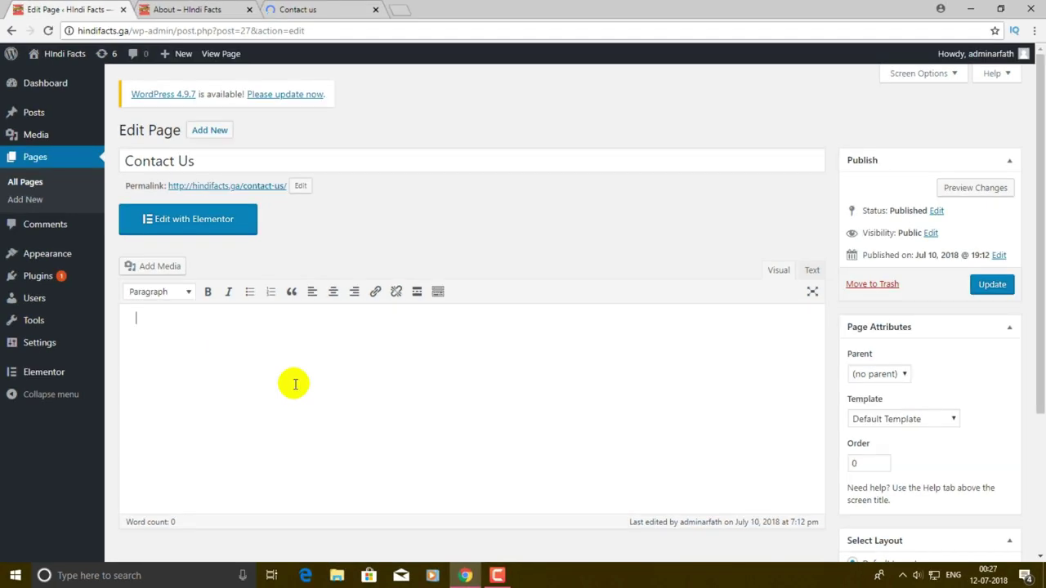
key(ctrl+v)
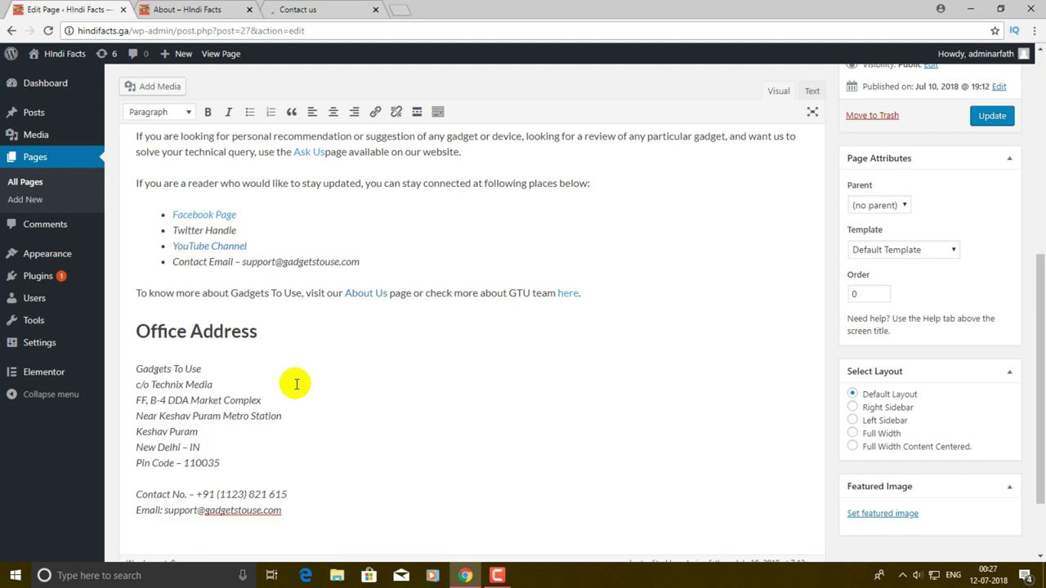
scroll(299, 373, down, 2)
scroll(303, 355, up, 7)
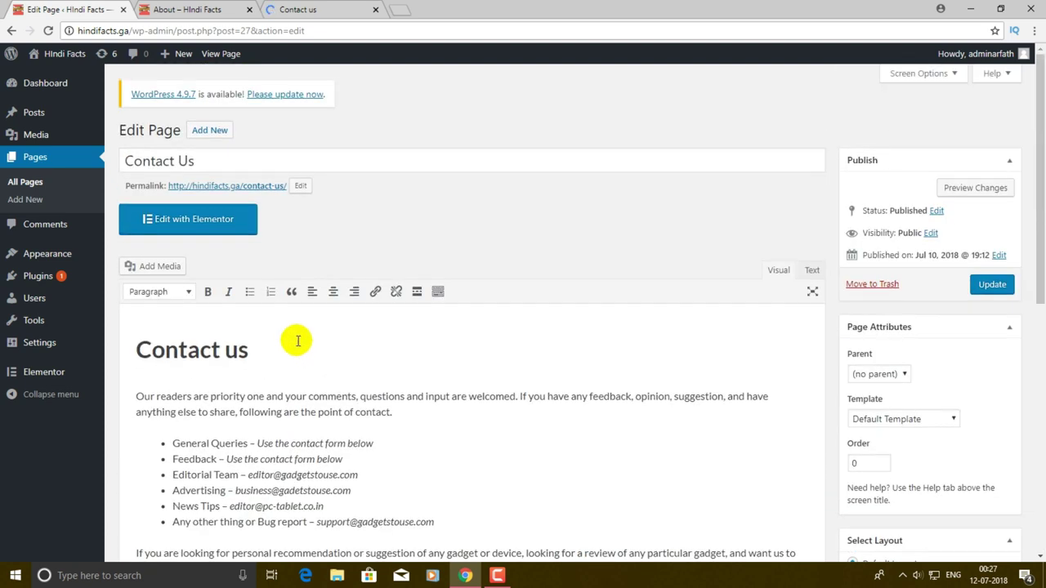
click(994, 285)
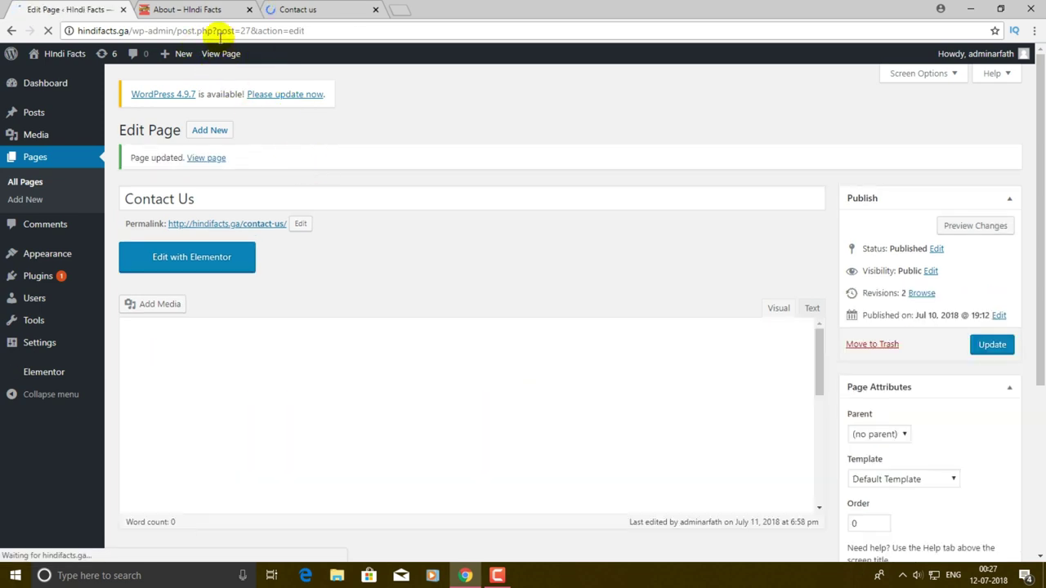
click(208, 10)
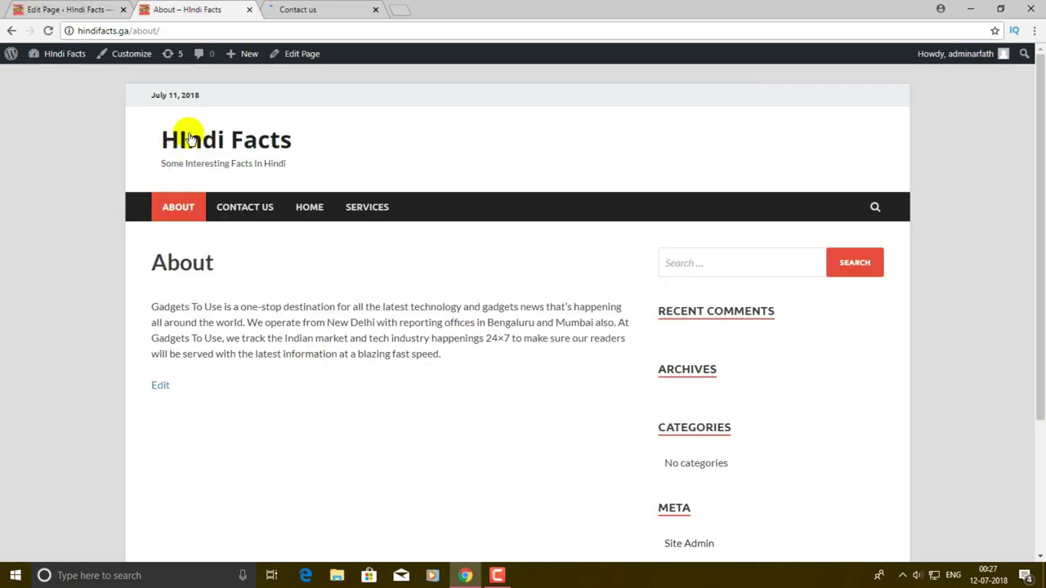
- Scroll through the live Contact Us page down to its office address, then close that tab
scroll(210, 281, down, 1)
scroll(229, 245, up, 1)
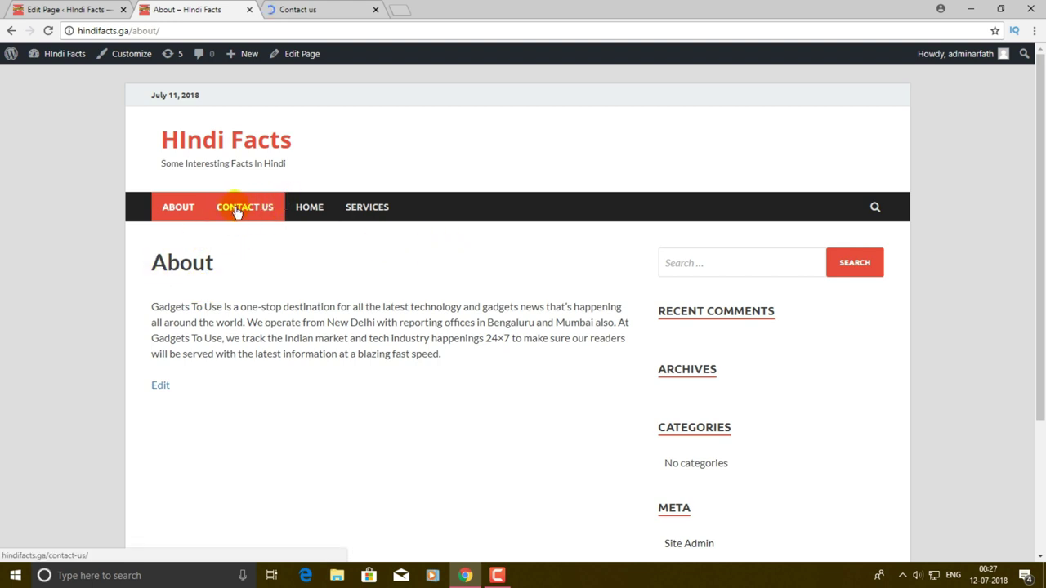
click(236, 211)
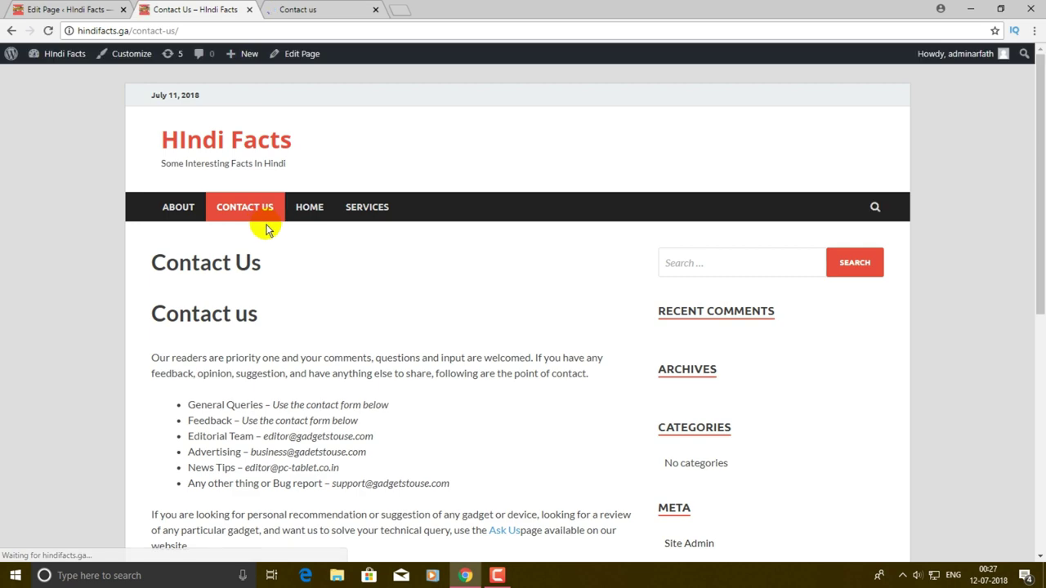
scroll(276, 214, down, 5)
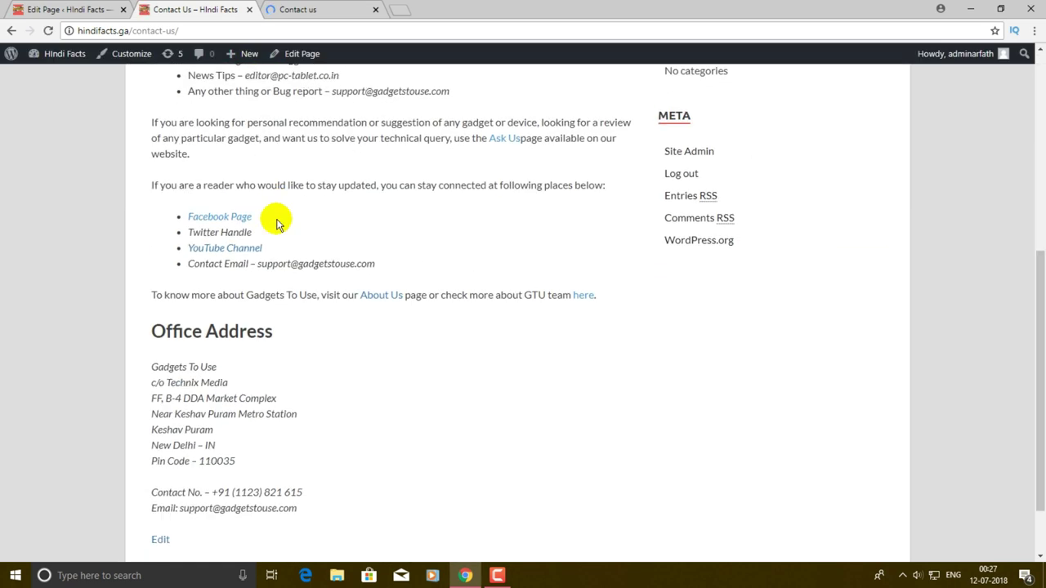
scroll(278, 223, up, 5)
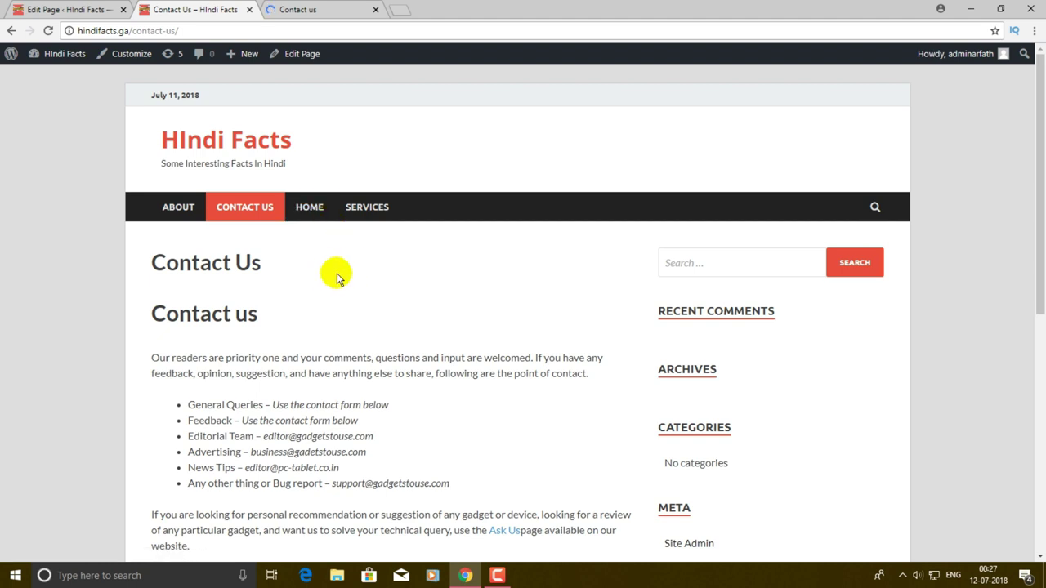
scroll(337, 278, down, 3)
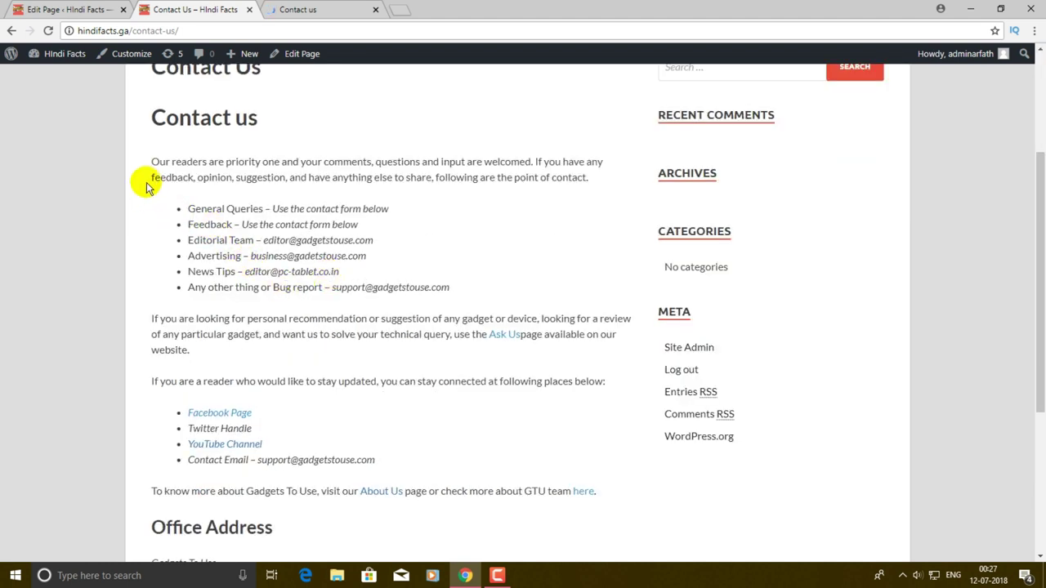
scroll(150, 173, down, 3)
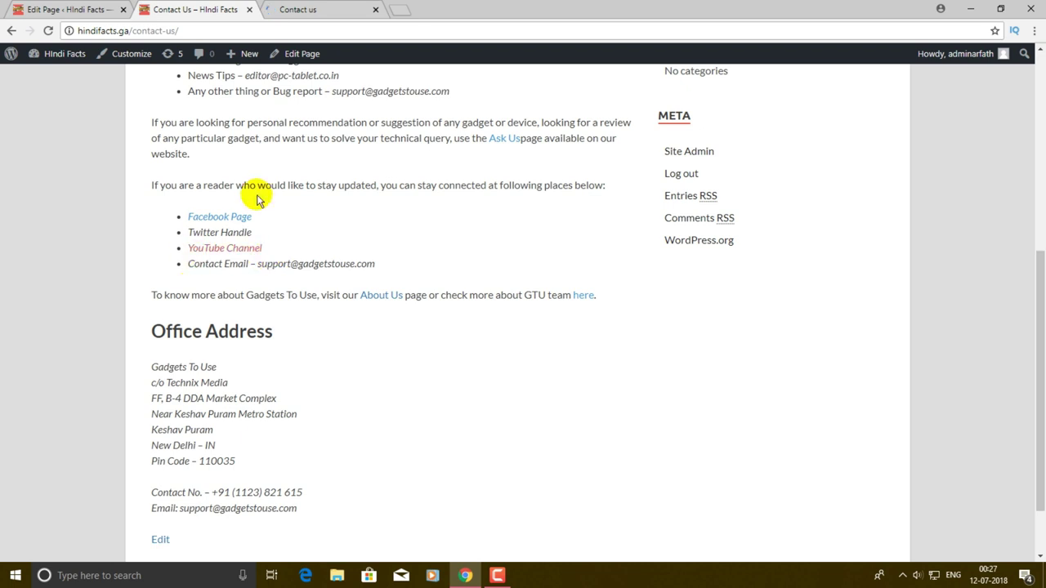
scroll(337, 224, down, 1)
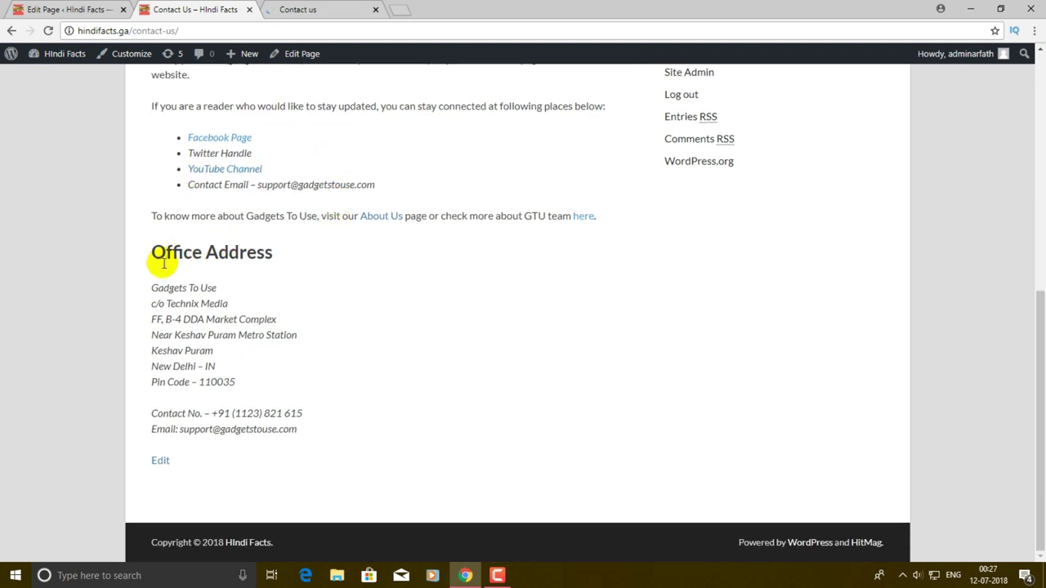
scroll(163, 263, up, 3)
click(249, 9)
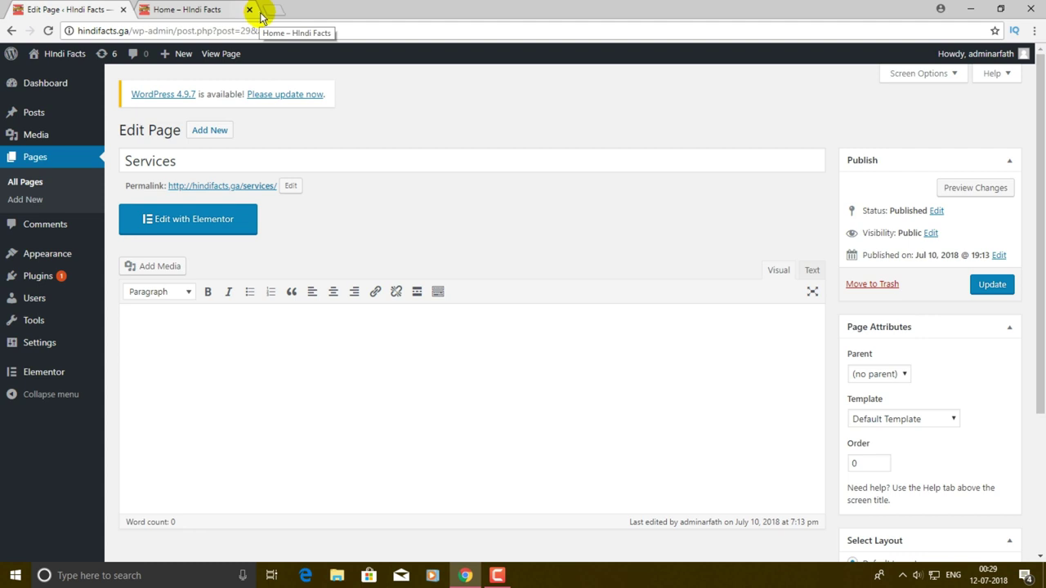
- Close the duplicate Home – Hindi Facts tab and go to the live Hindi Facts front page
click(250, 9)
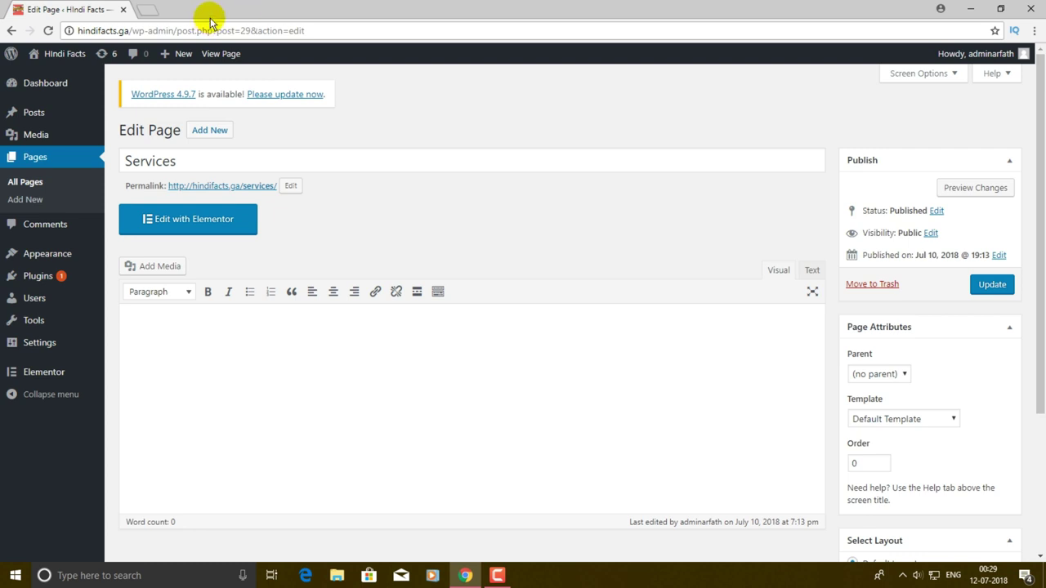
click(58, 77)
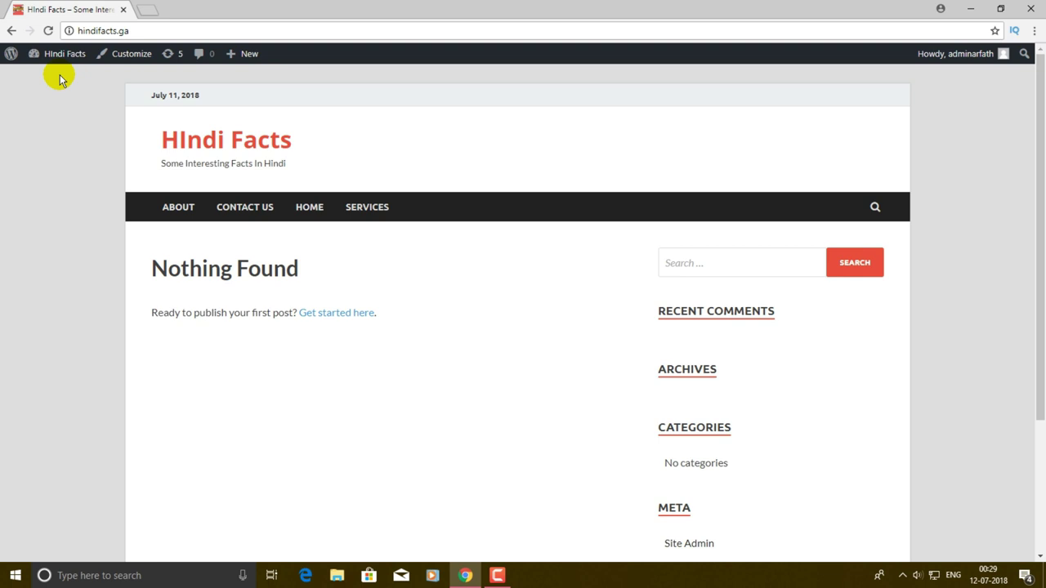